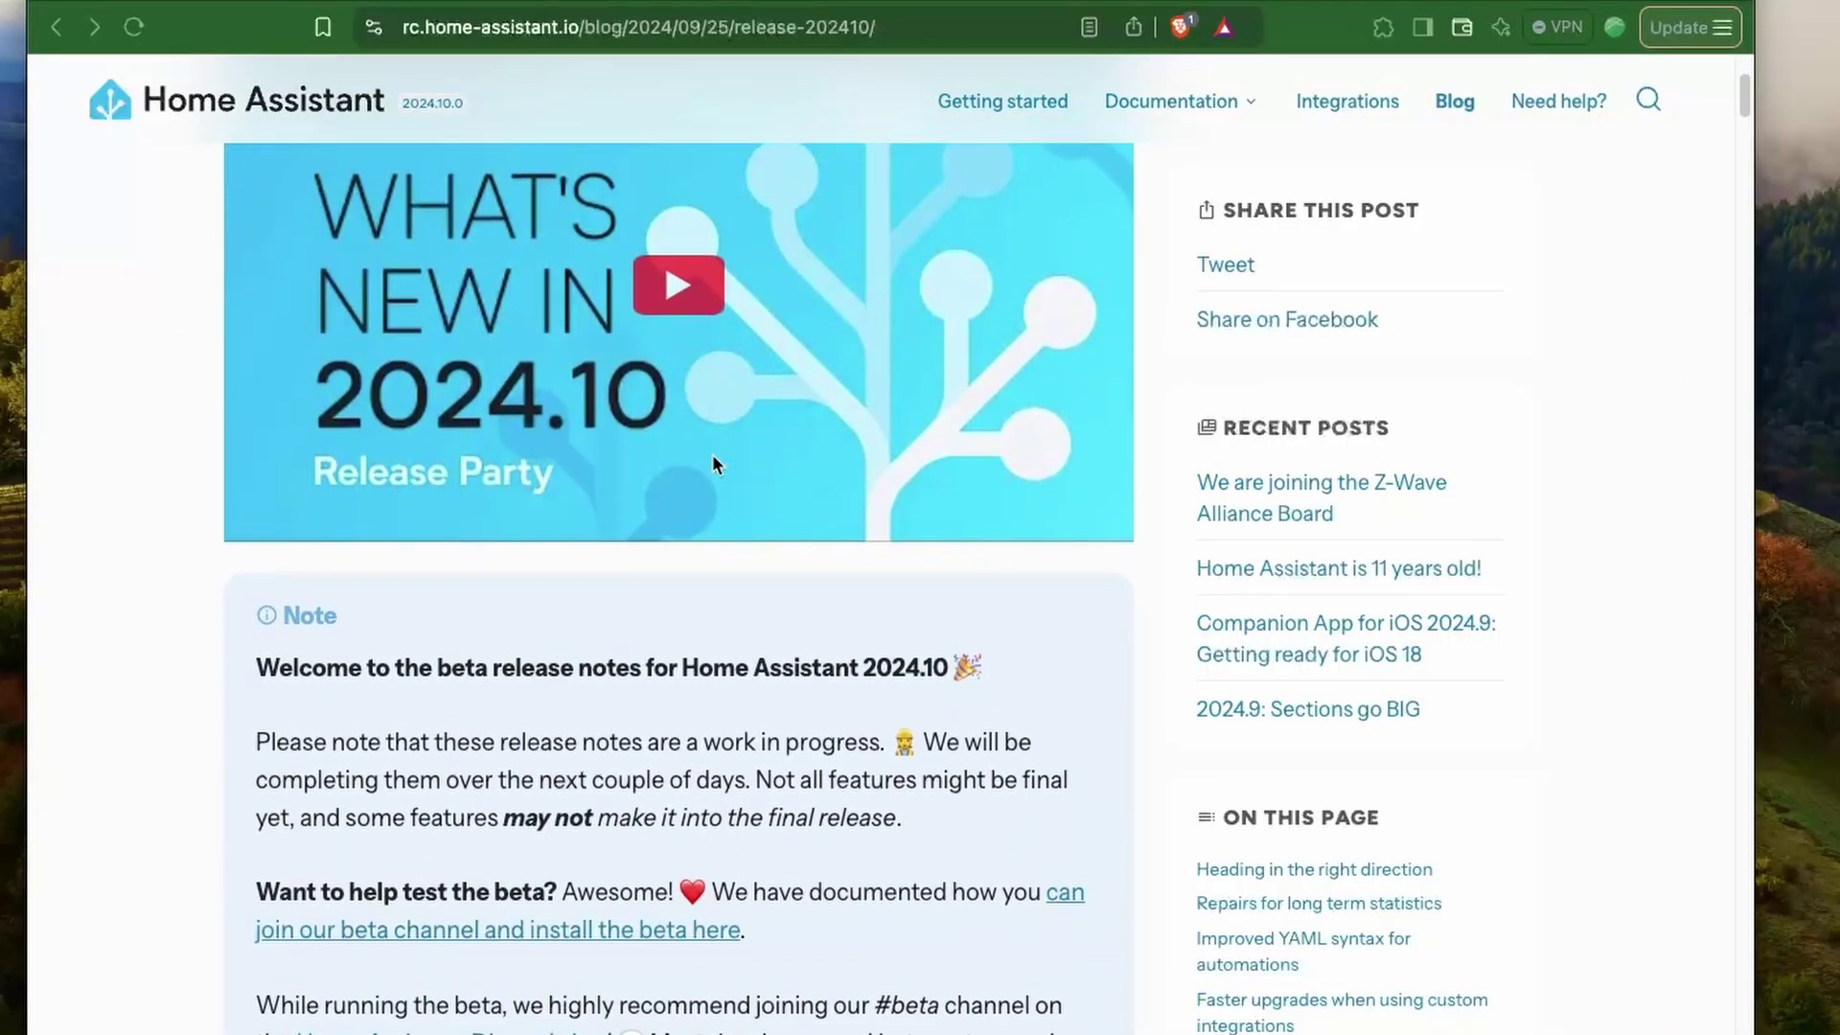
{"action": "scroll", "coordinate": [712, 464], "scroll_direction": "down", "scroll_amount": 10}
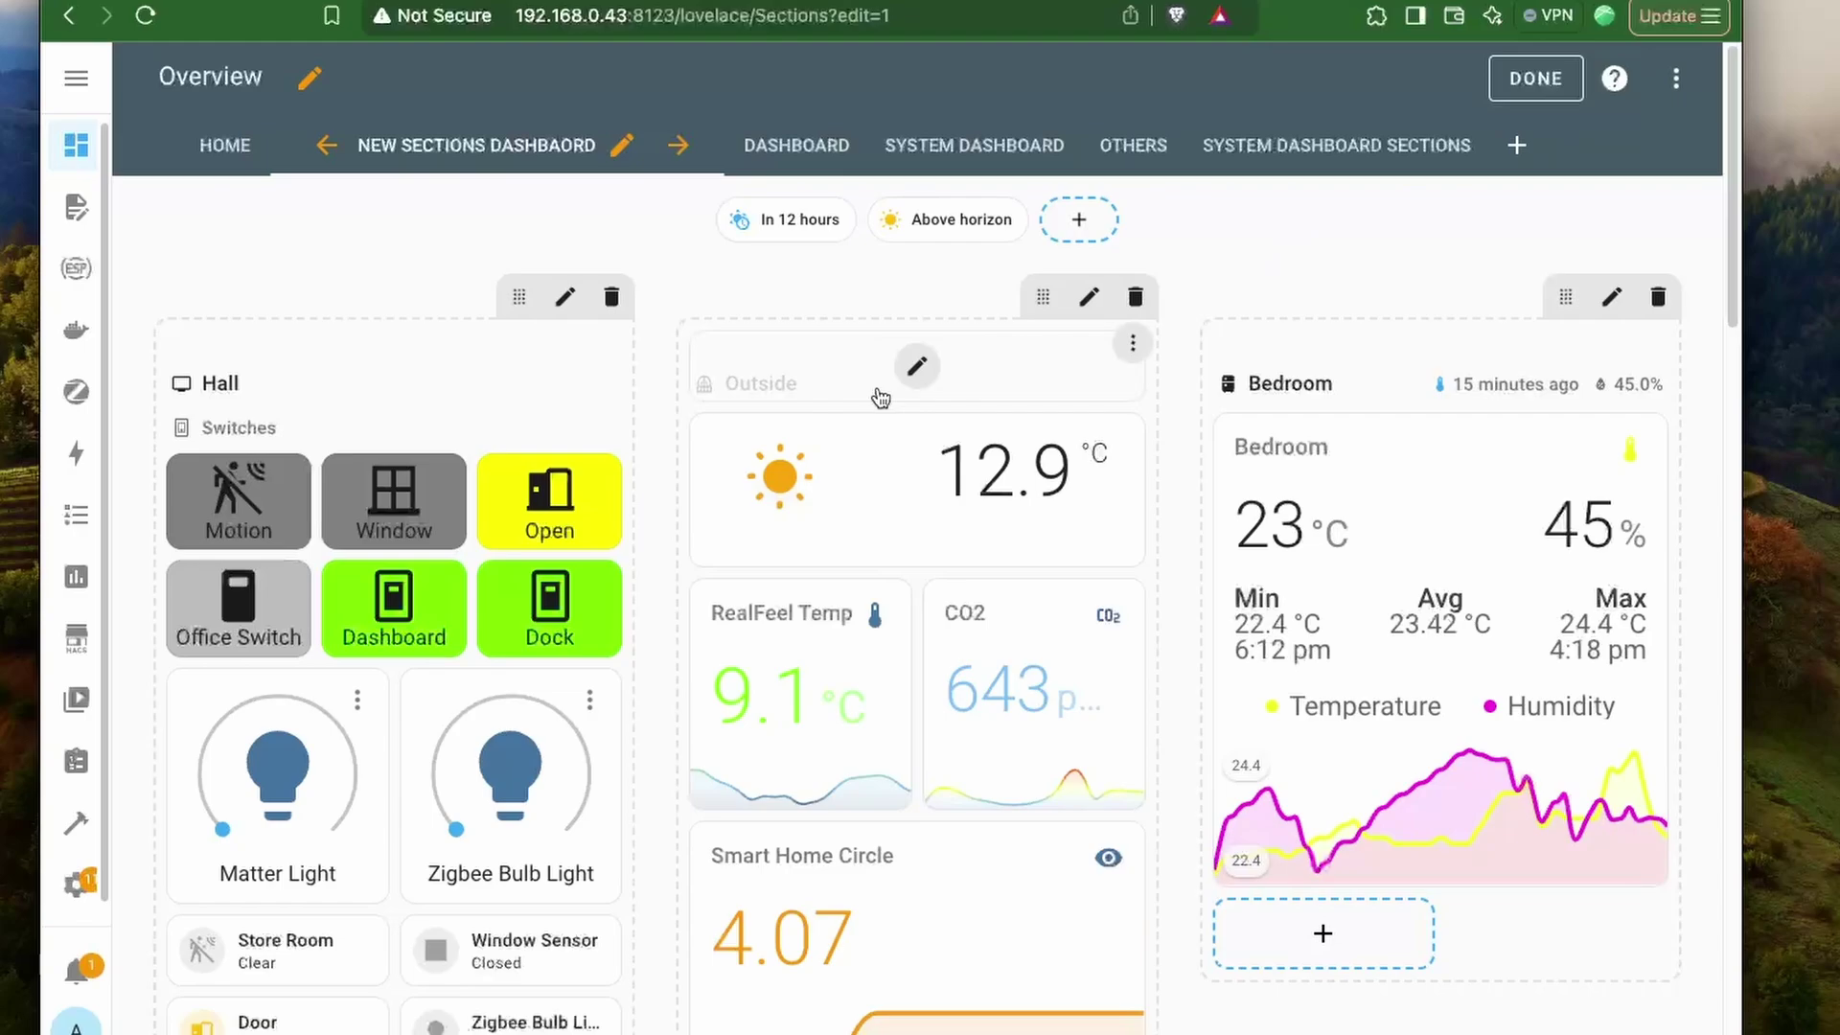
{"action": "left_click", "coordinate": [888, 380]}
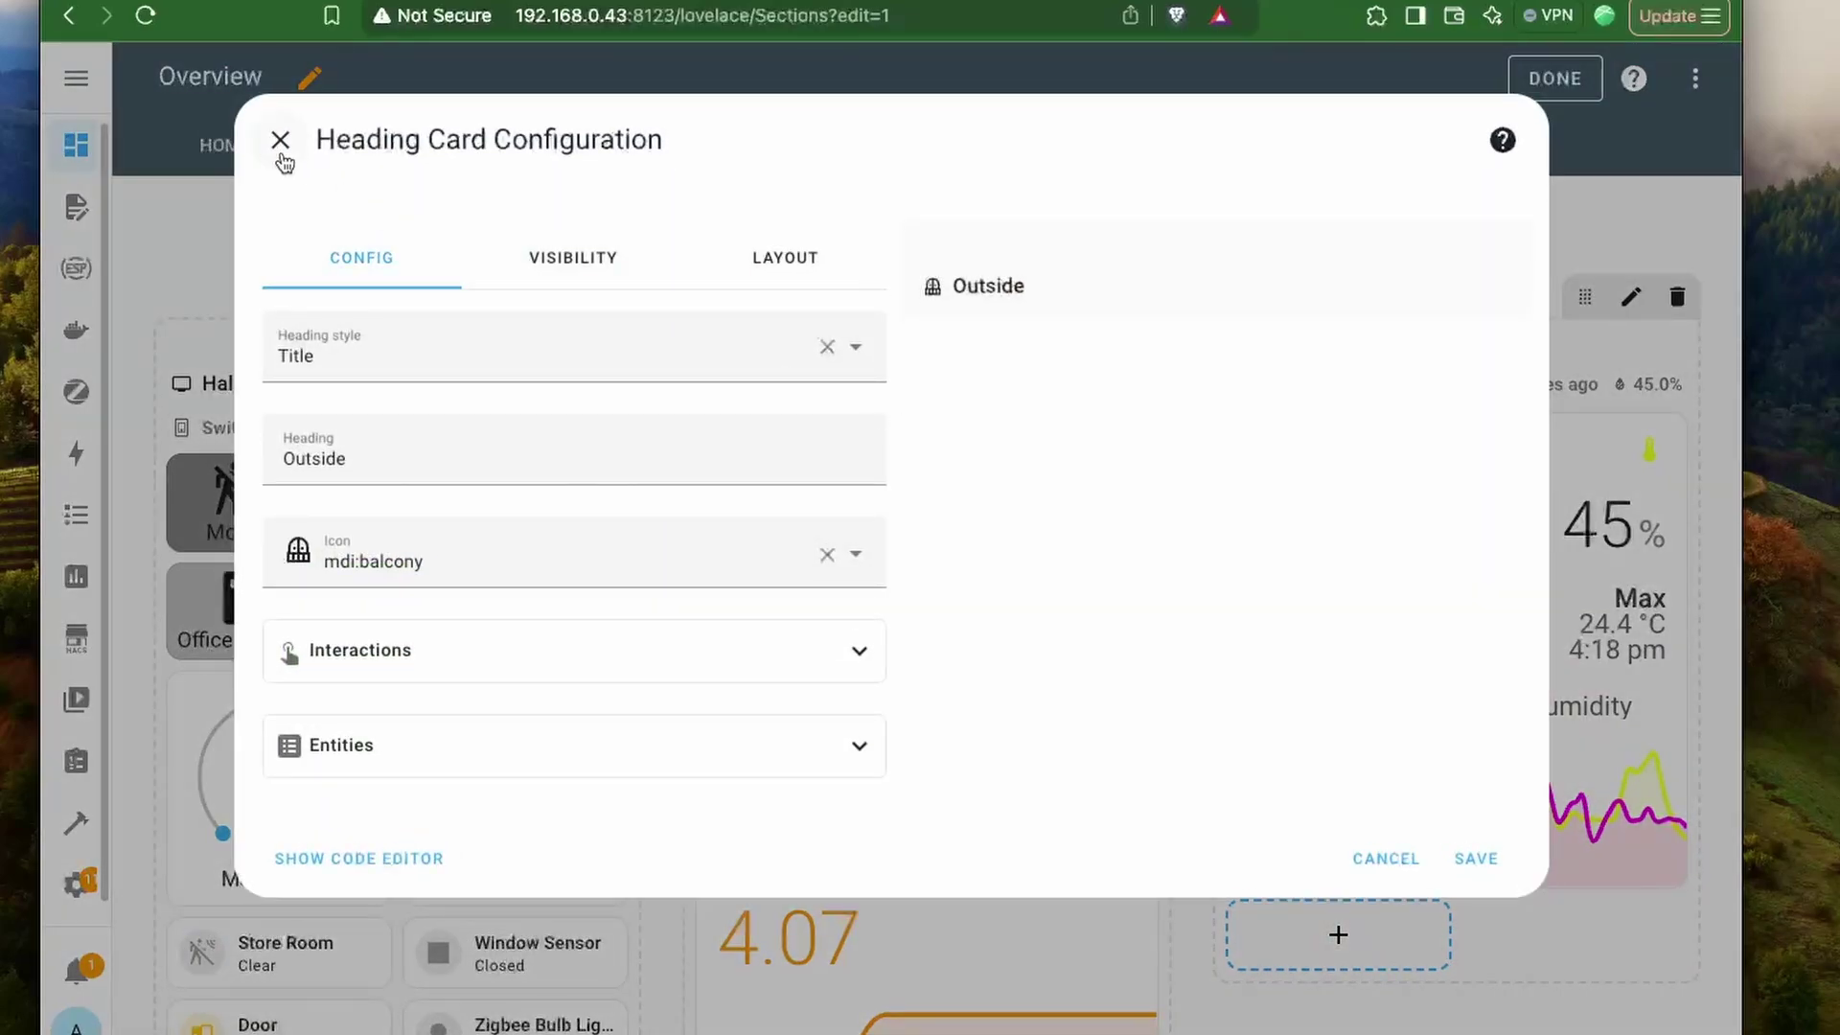
{"action": "left_click", "coordinate": [279, 141]}
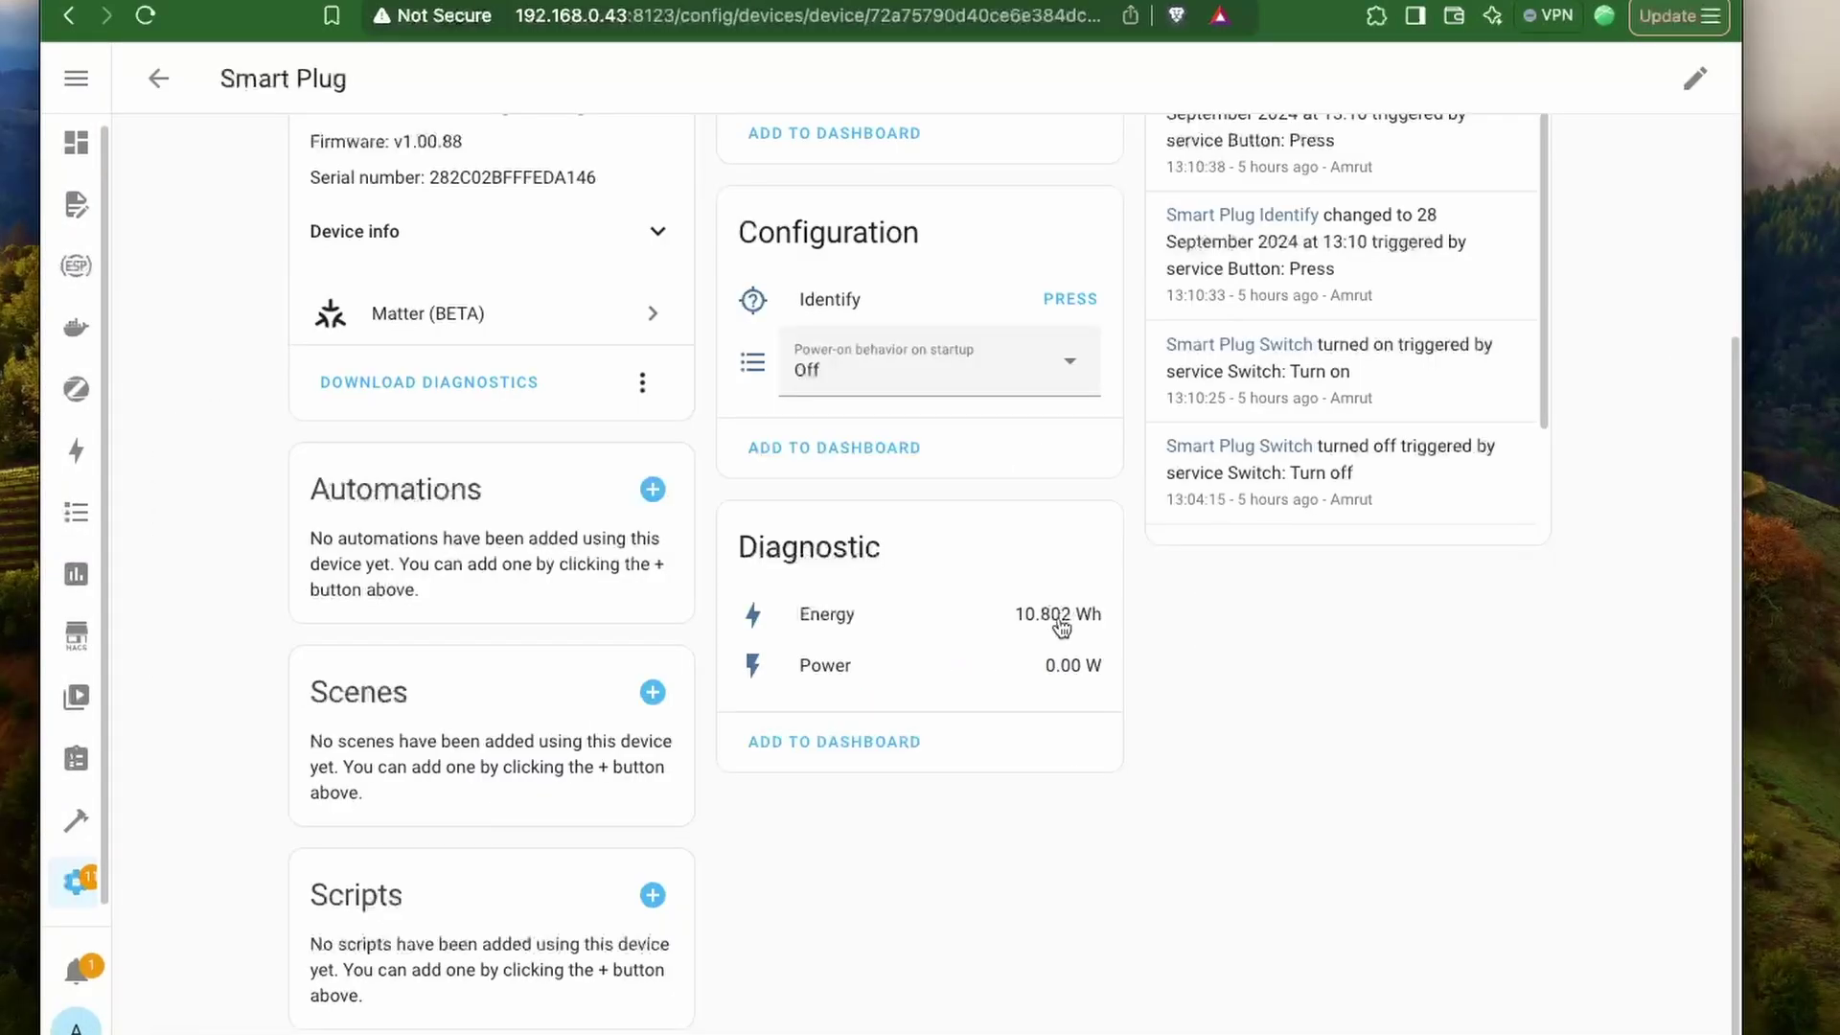
{"action": "left_click", "coordinate": [1061, 625]}
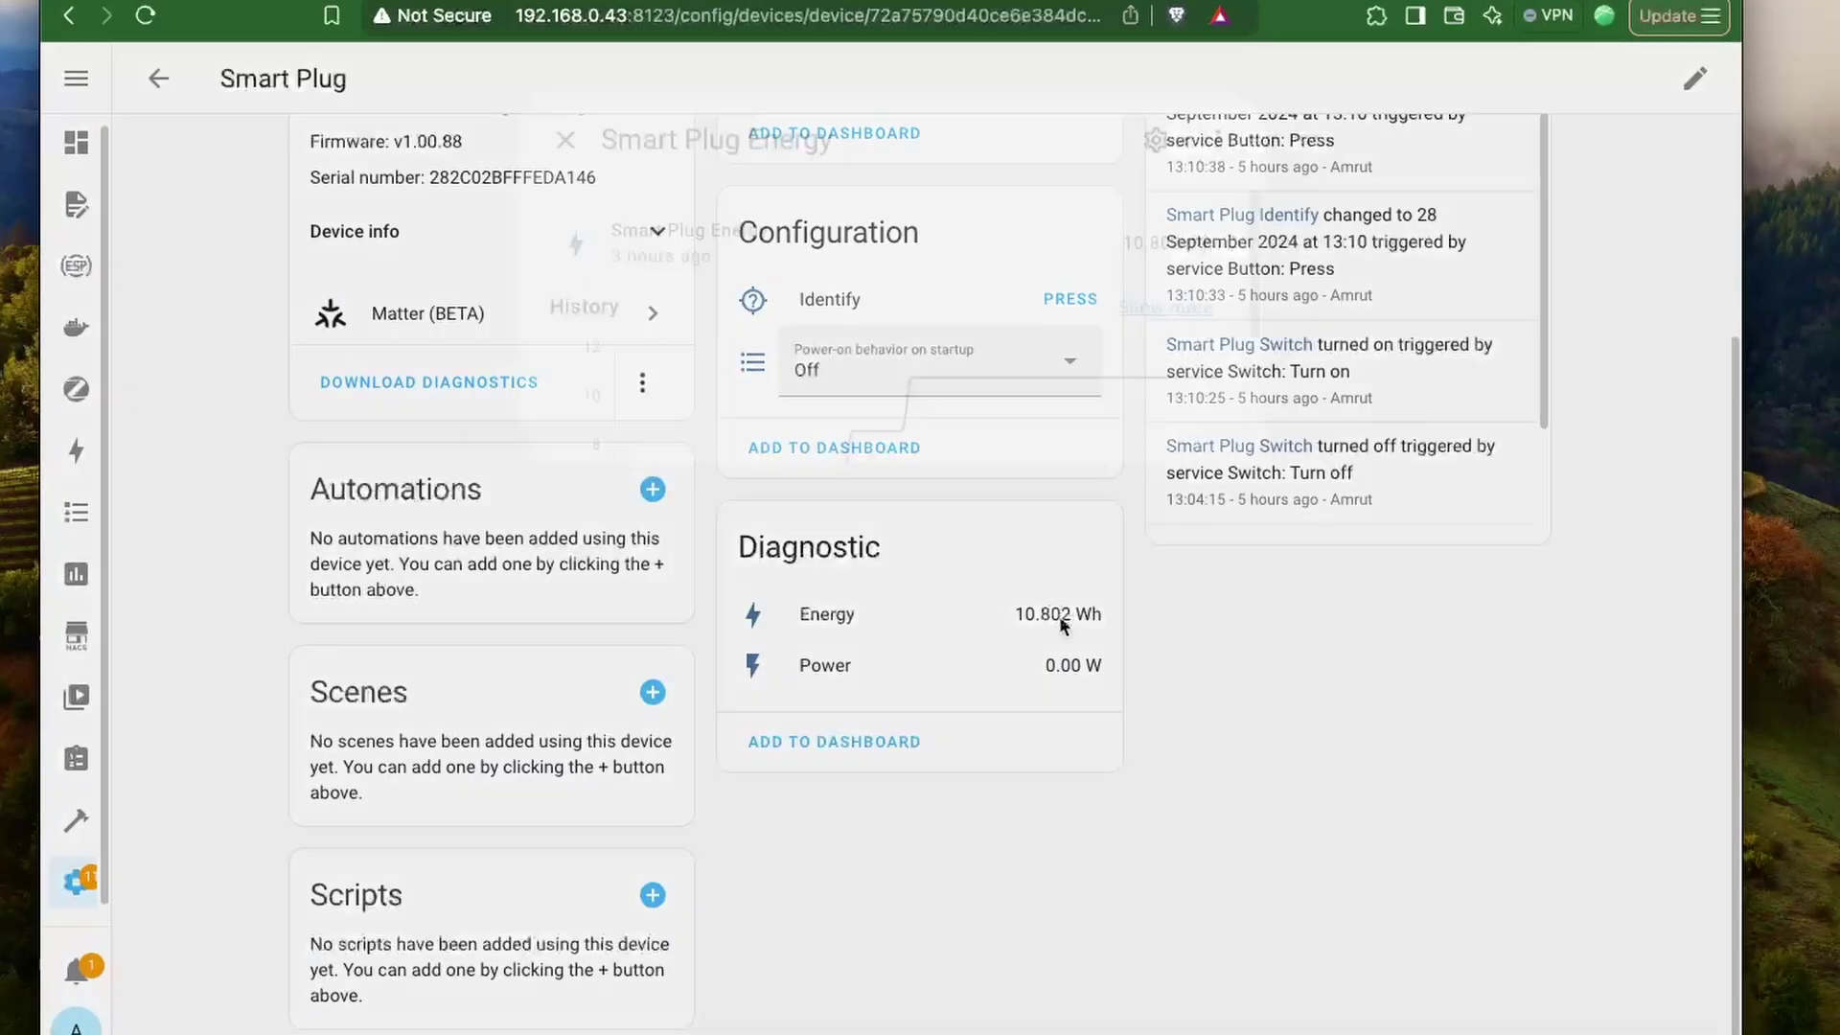
{"action": "left_click", "coordinate": [1356, 704]}
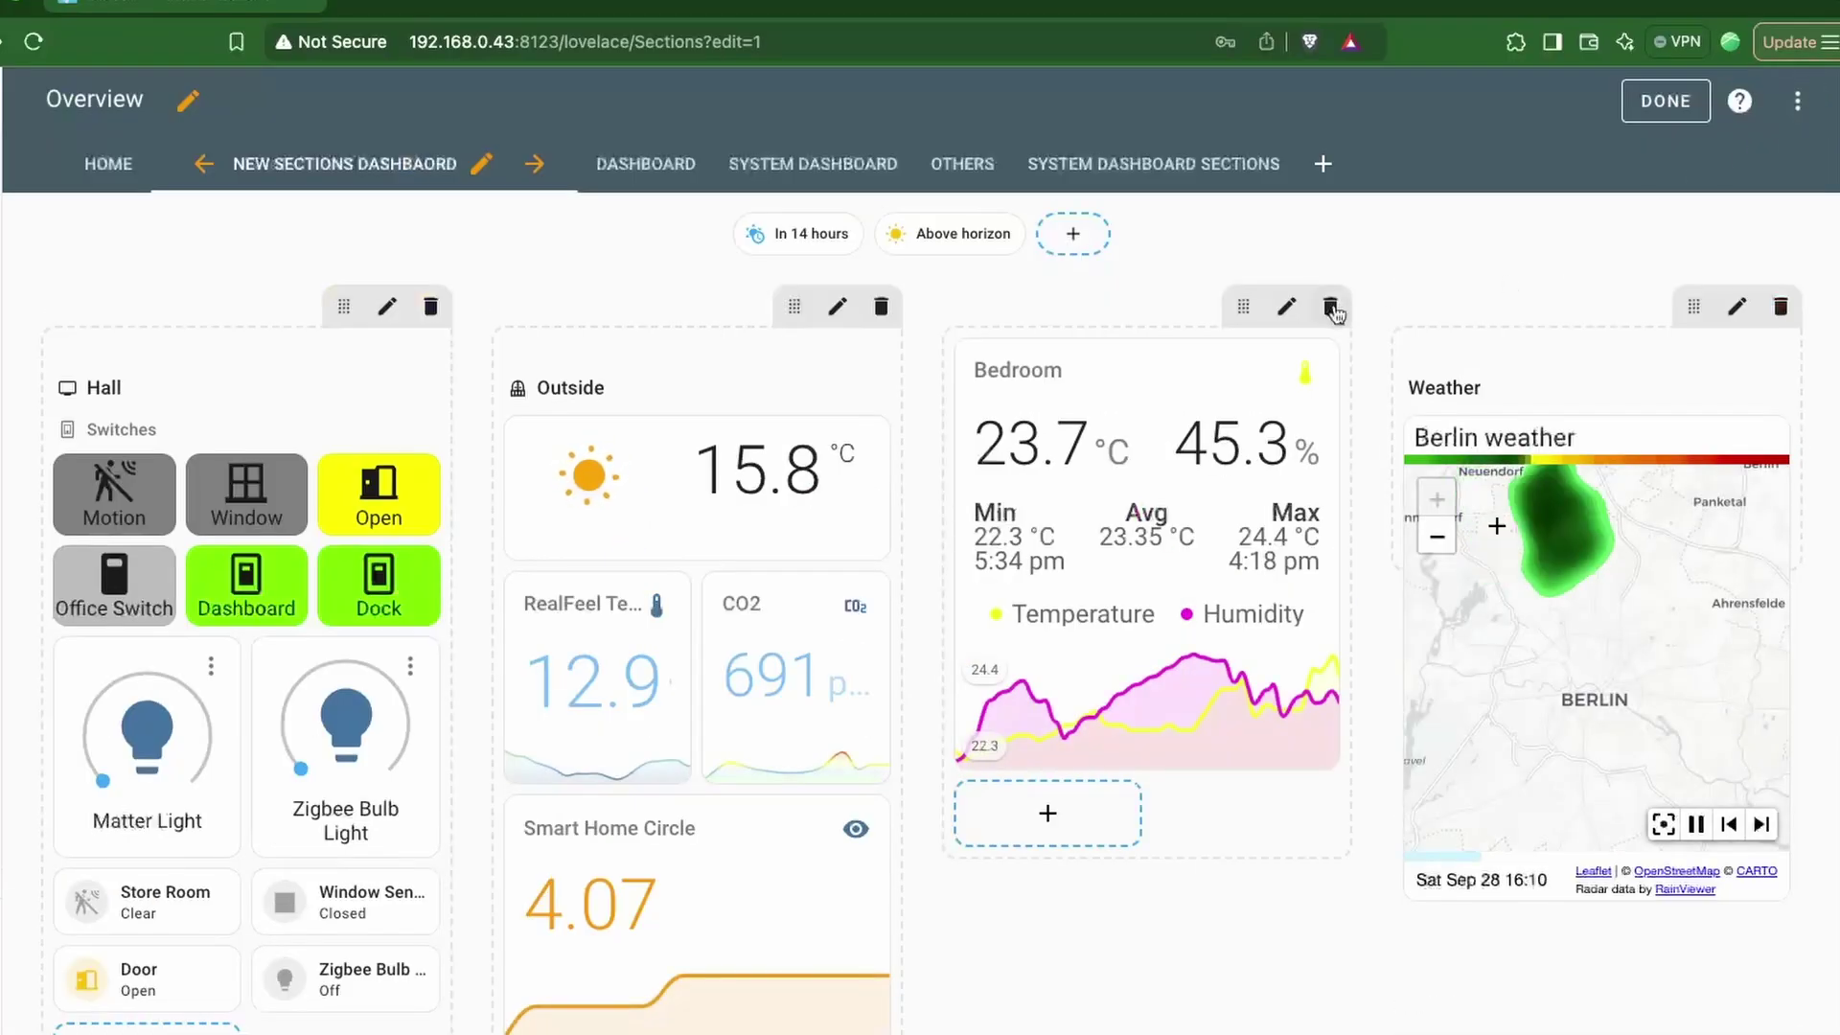
Add a Heading card to the Bedroom section, keeping the Title heading style.
{"action": "left_click", "coordinate": [1301, 306]}
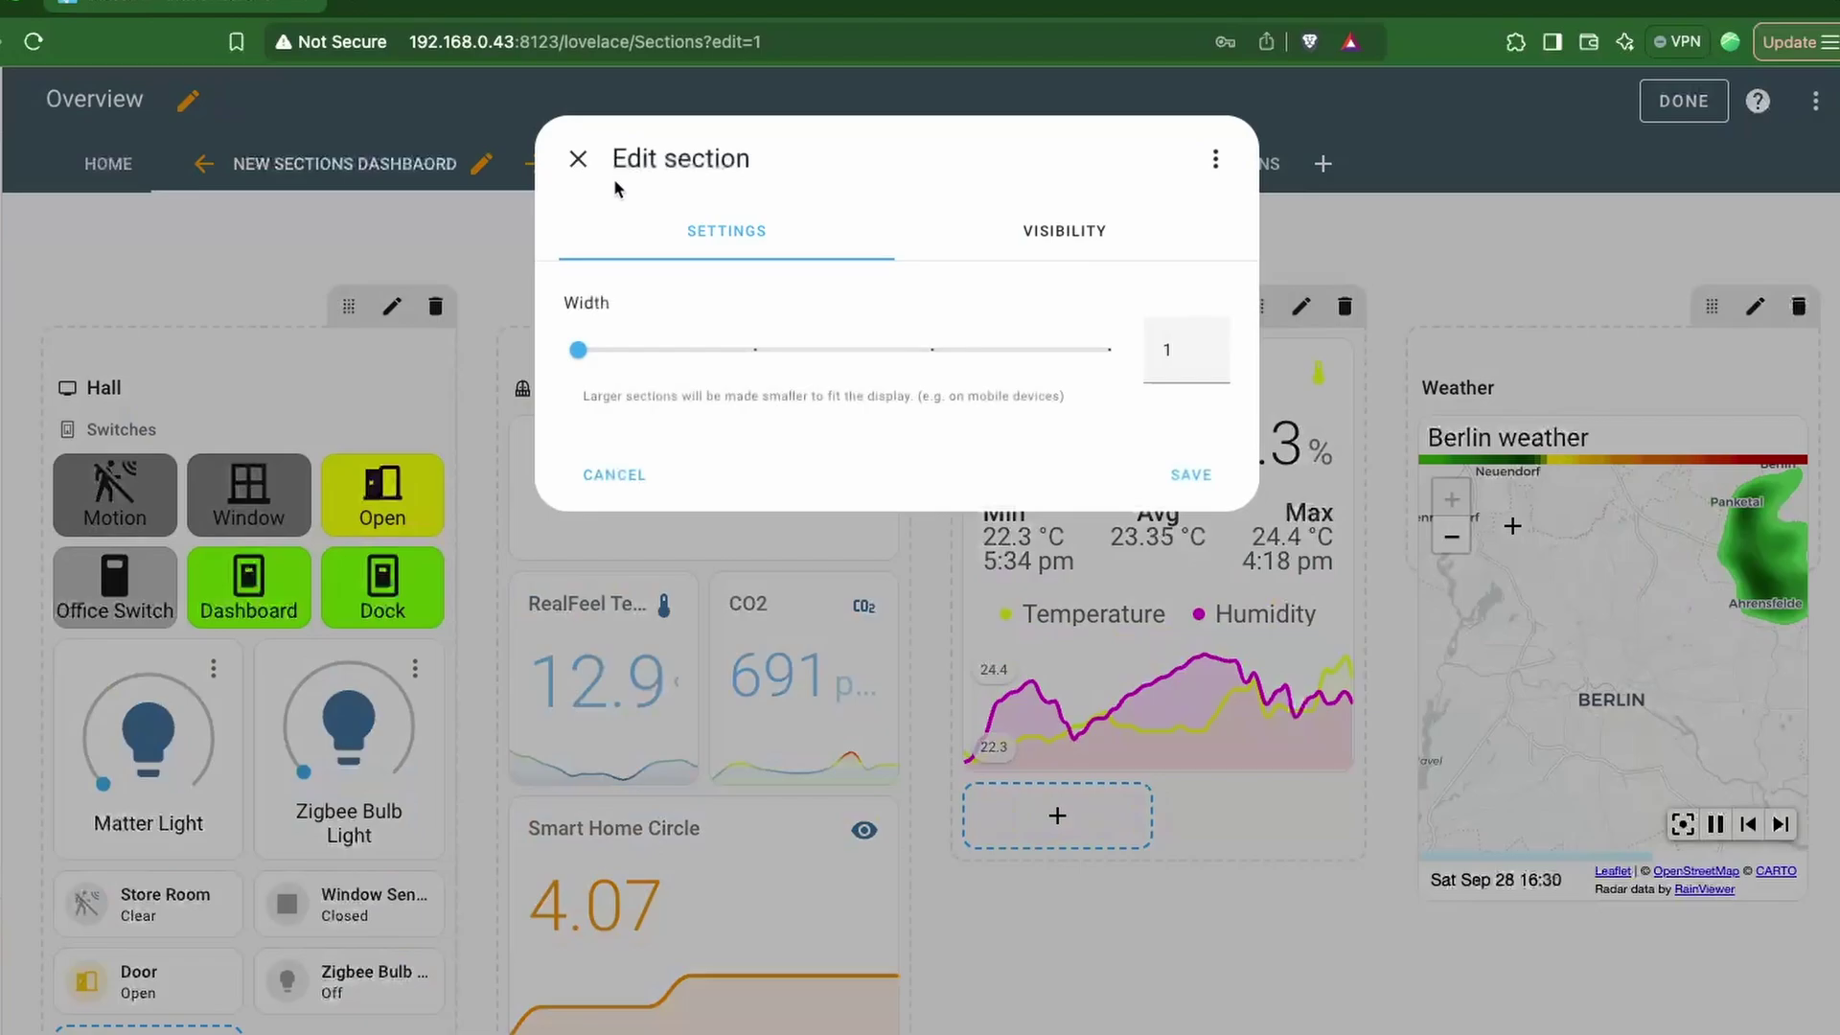
{"action": "left_click", "coordinate": [578, 158]}
{"action": "left_click", "coordinate": [1047, 813]}
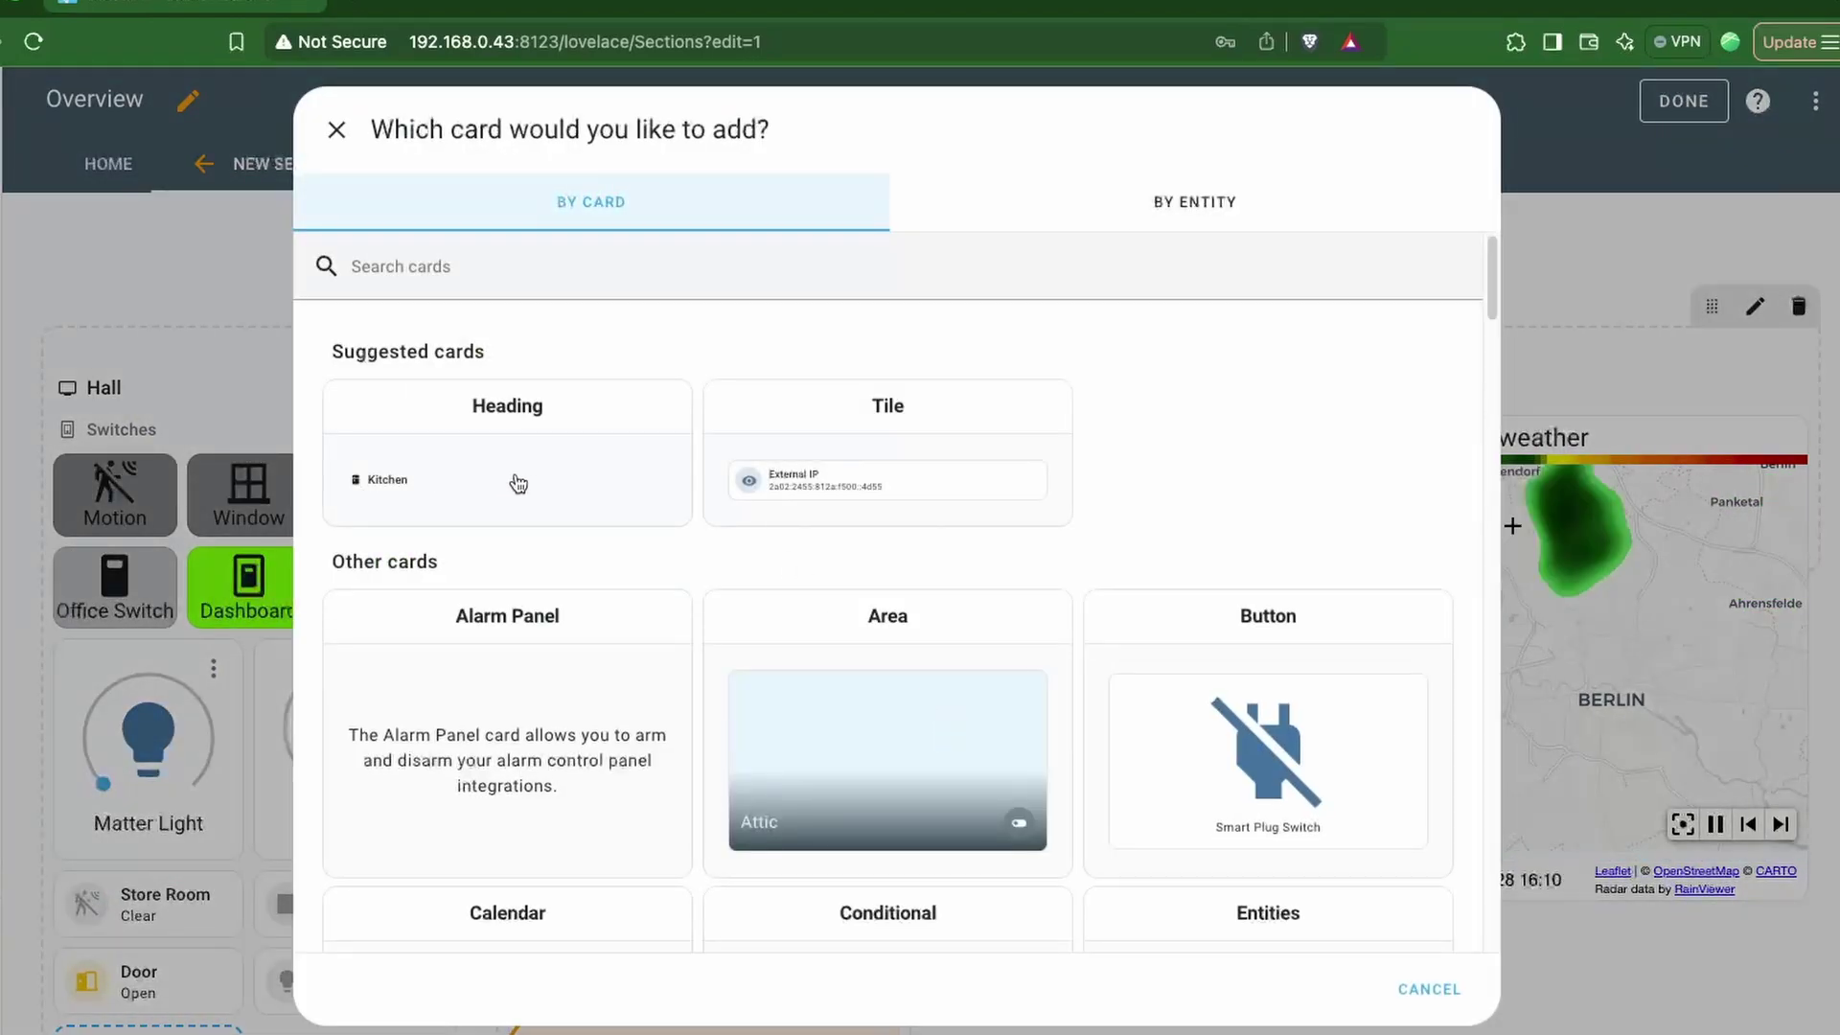
{"action": "left_click", "coordinate": [517, 480]}
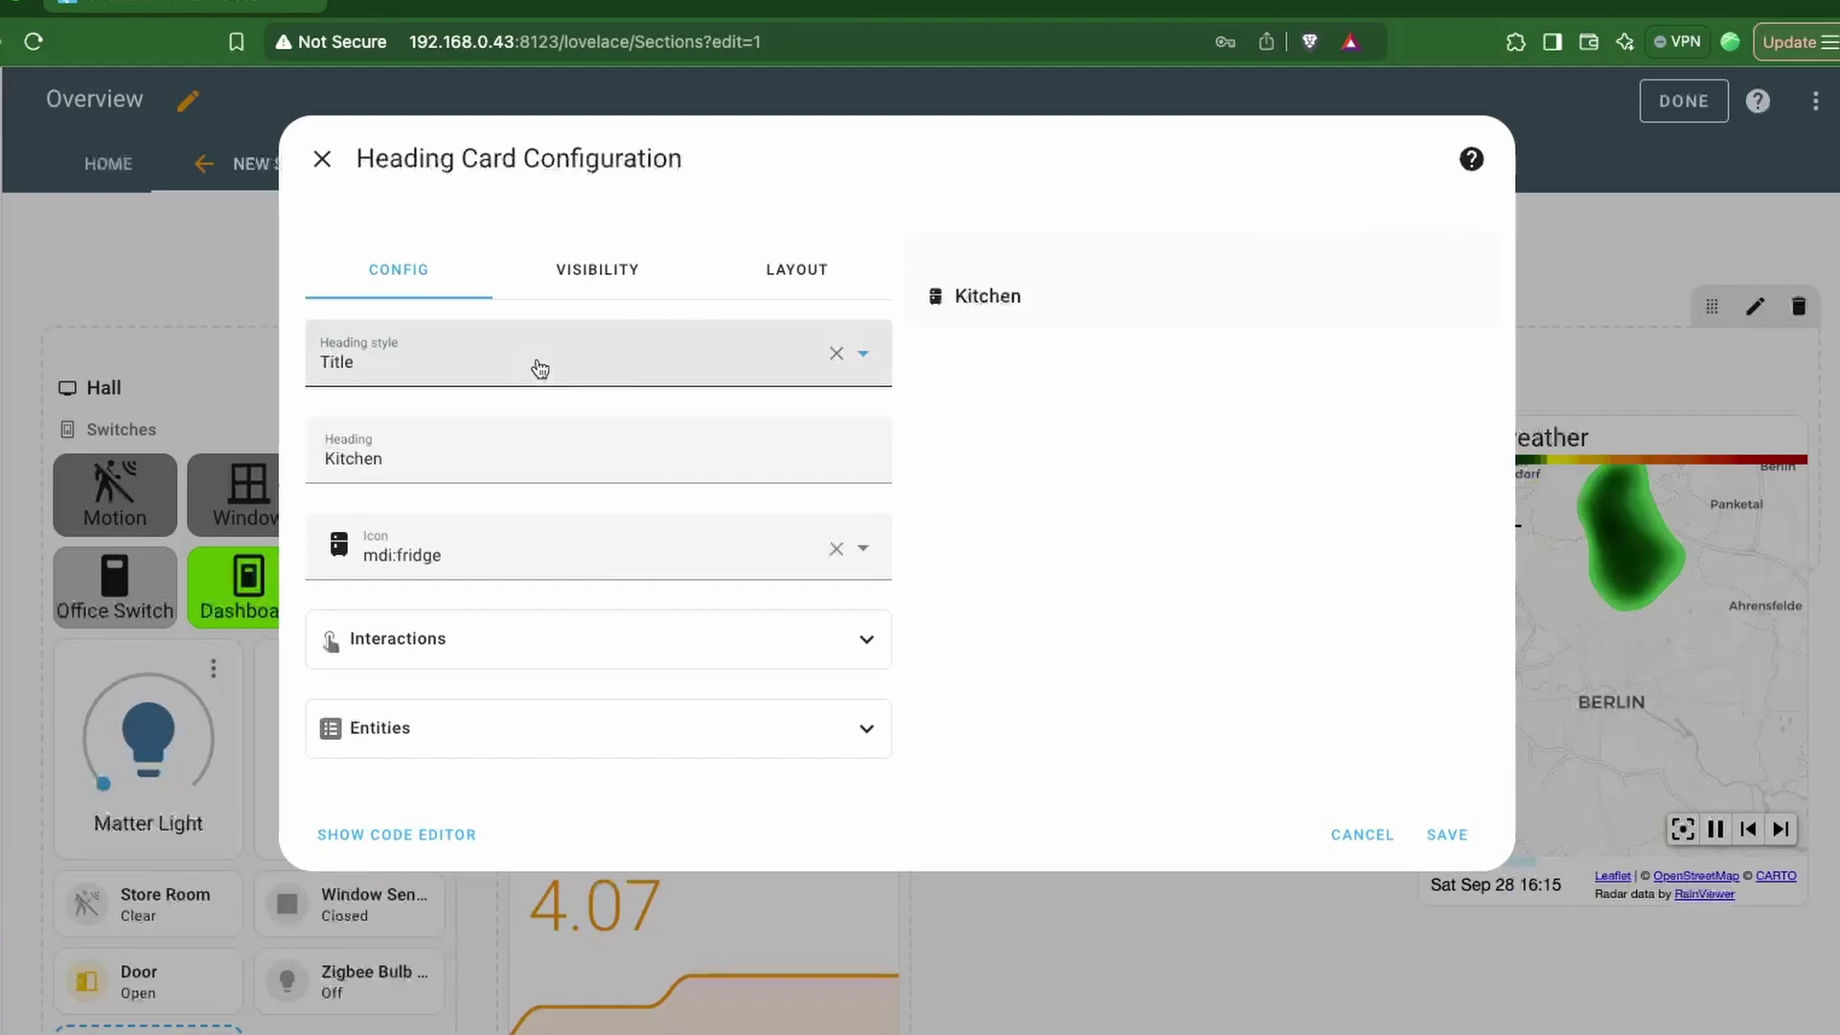
{"action": "left_click", "coordinate": [534, 365]}
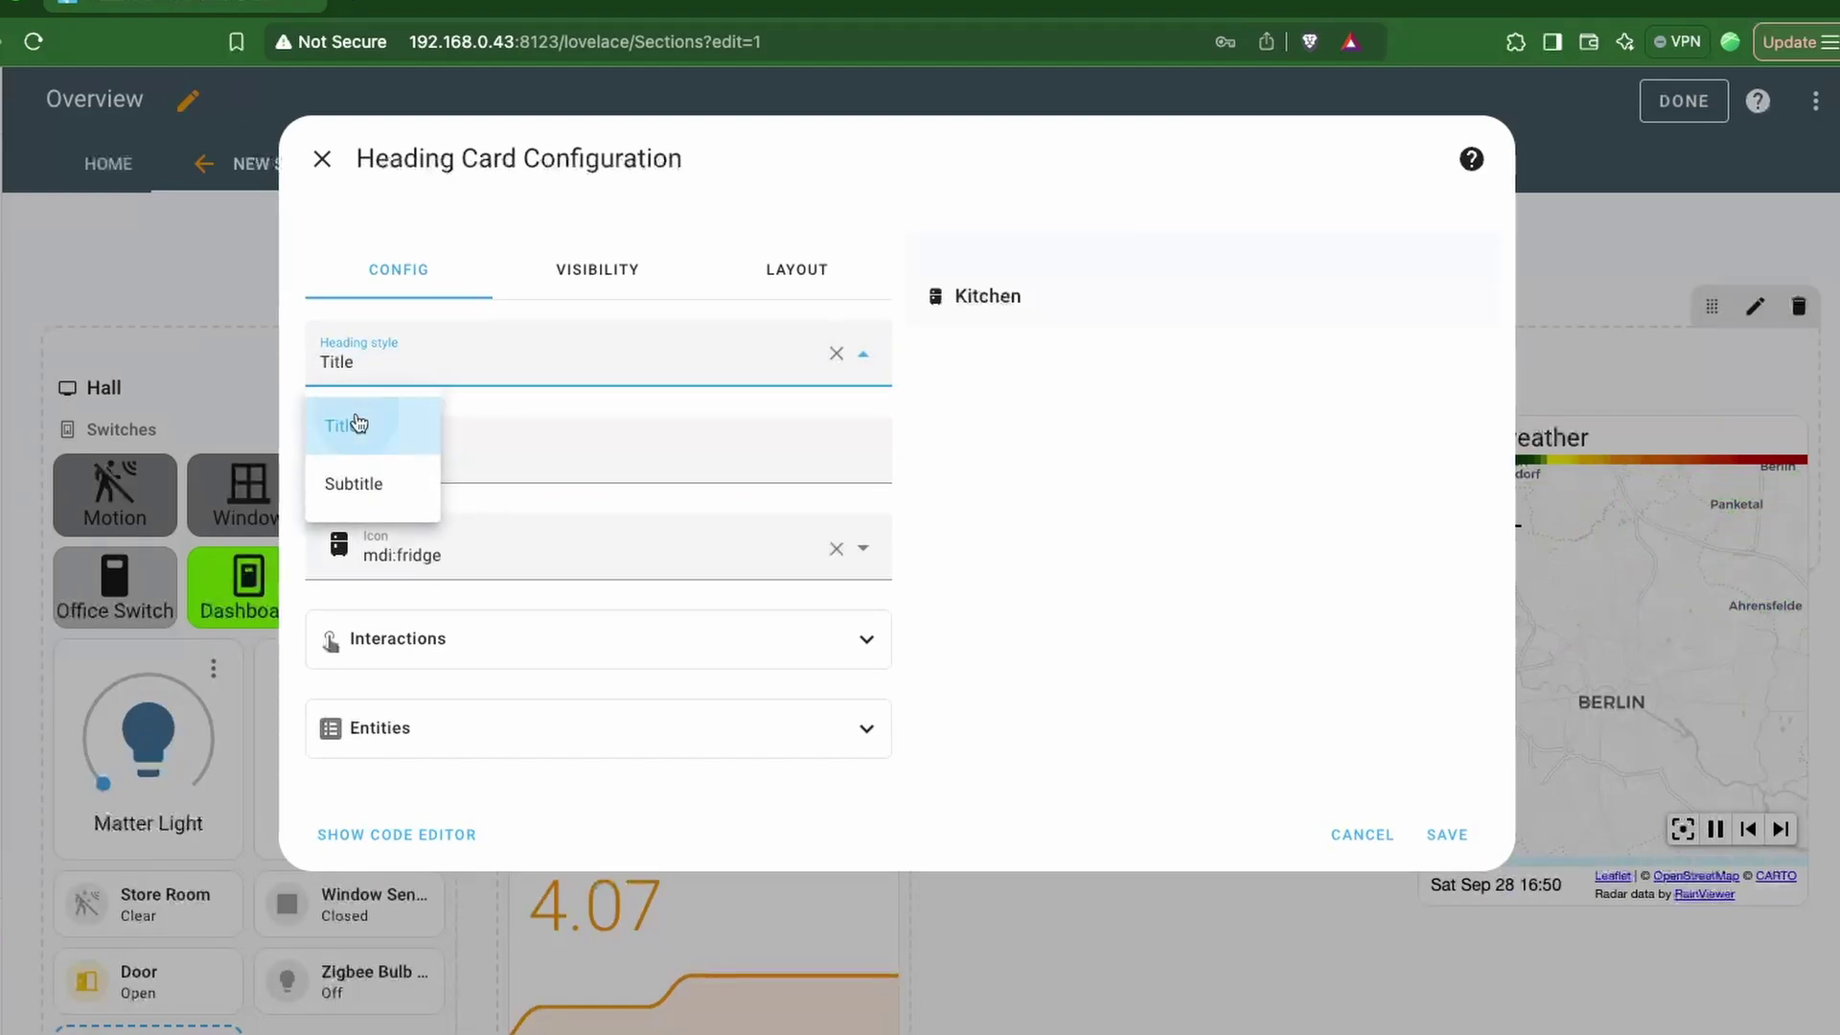
{"action": "left_click", "coordinate": [357, 423]}
Retitle the heading 'Bedroom' and add Temp Sensor Temperature to its entities.
{"action": "double_click", "coordinate": [456, 460]}
{"action": "type", "text": "Bedroom"}
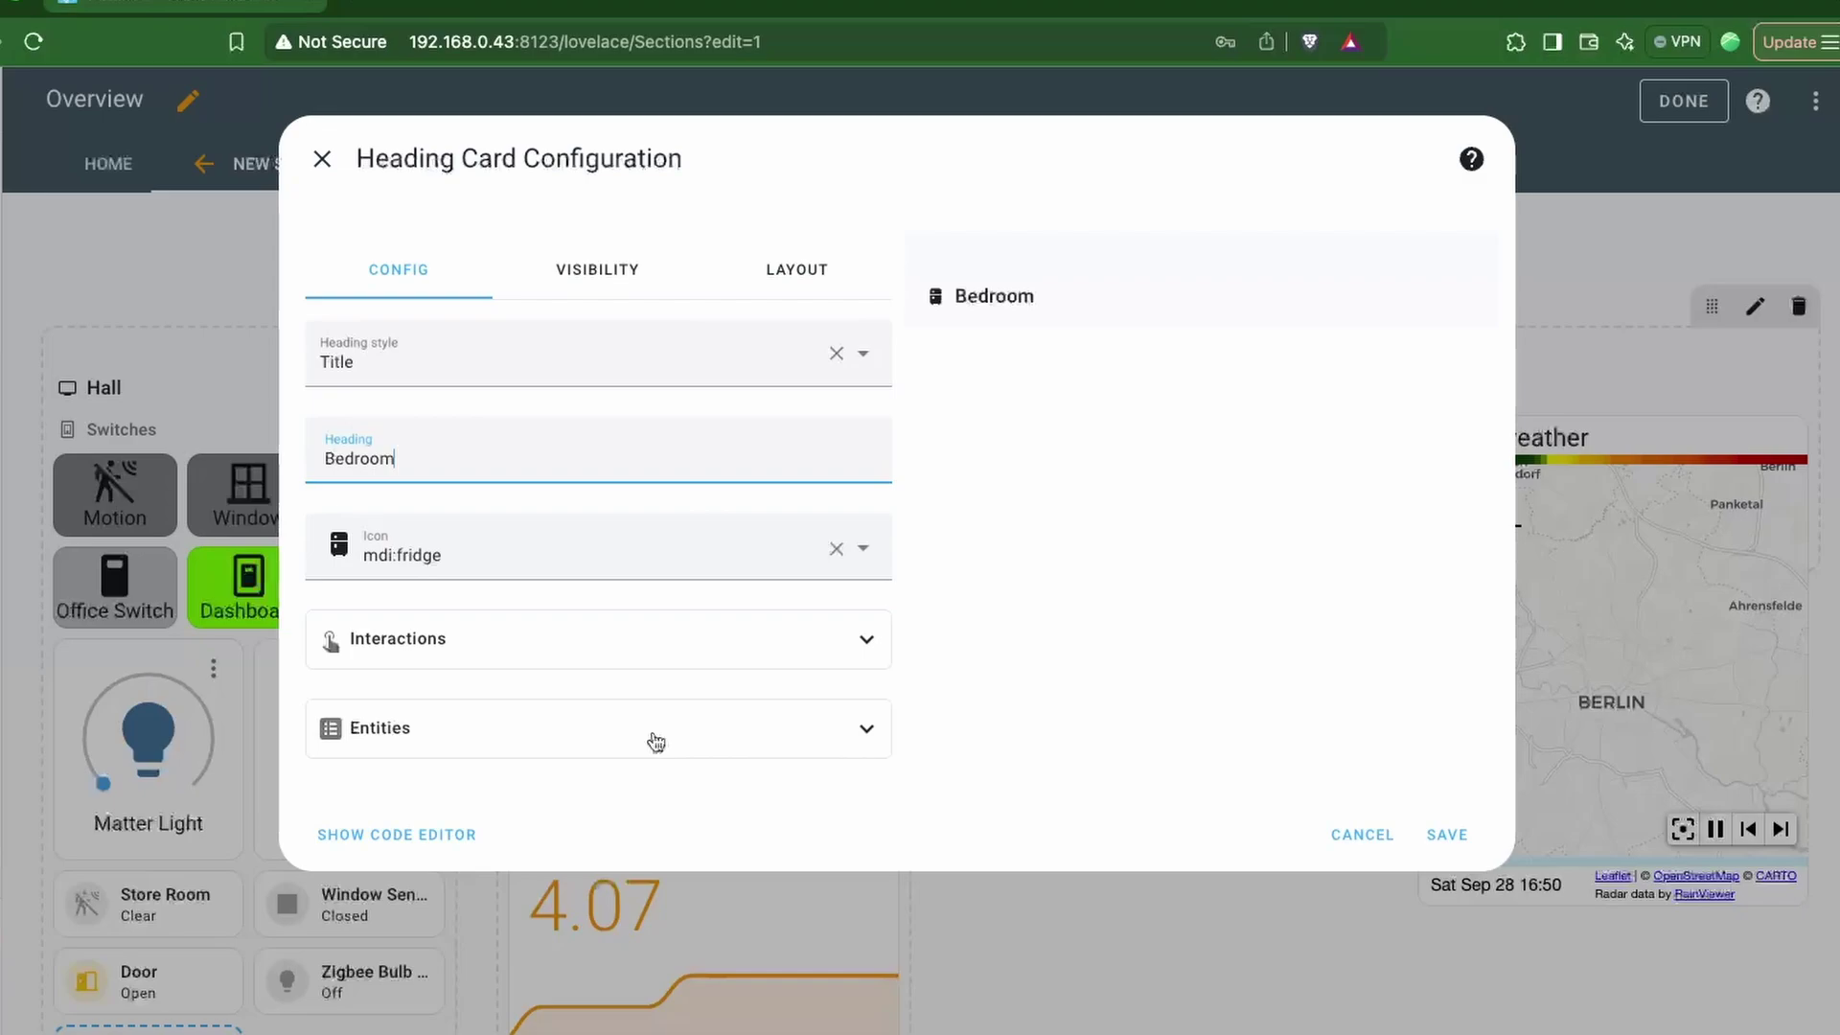
{"action": "left_click", "coordinate": [656, 743]}
{"action": "left_click", "coordinate": [451, 802]}
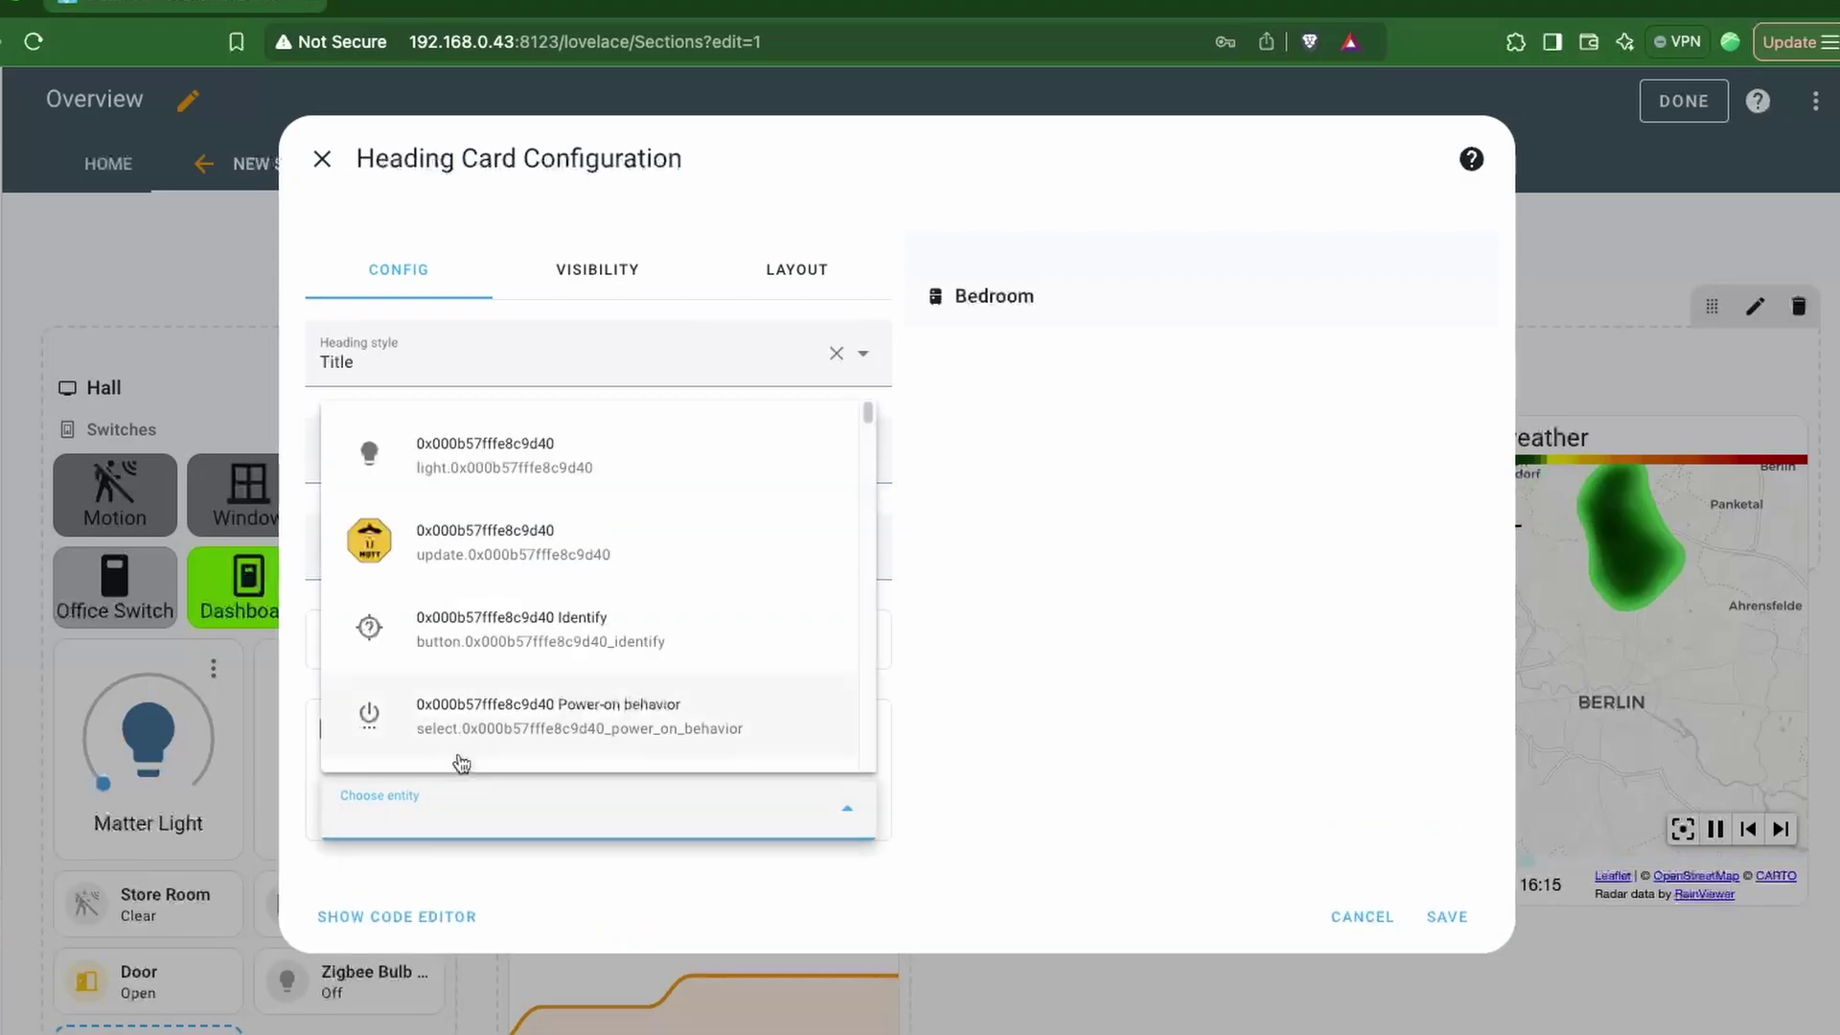
{"action": "type", "text": "temper"}
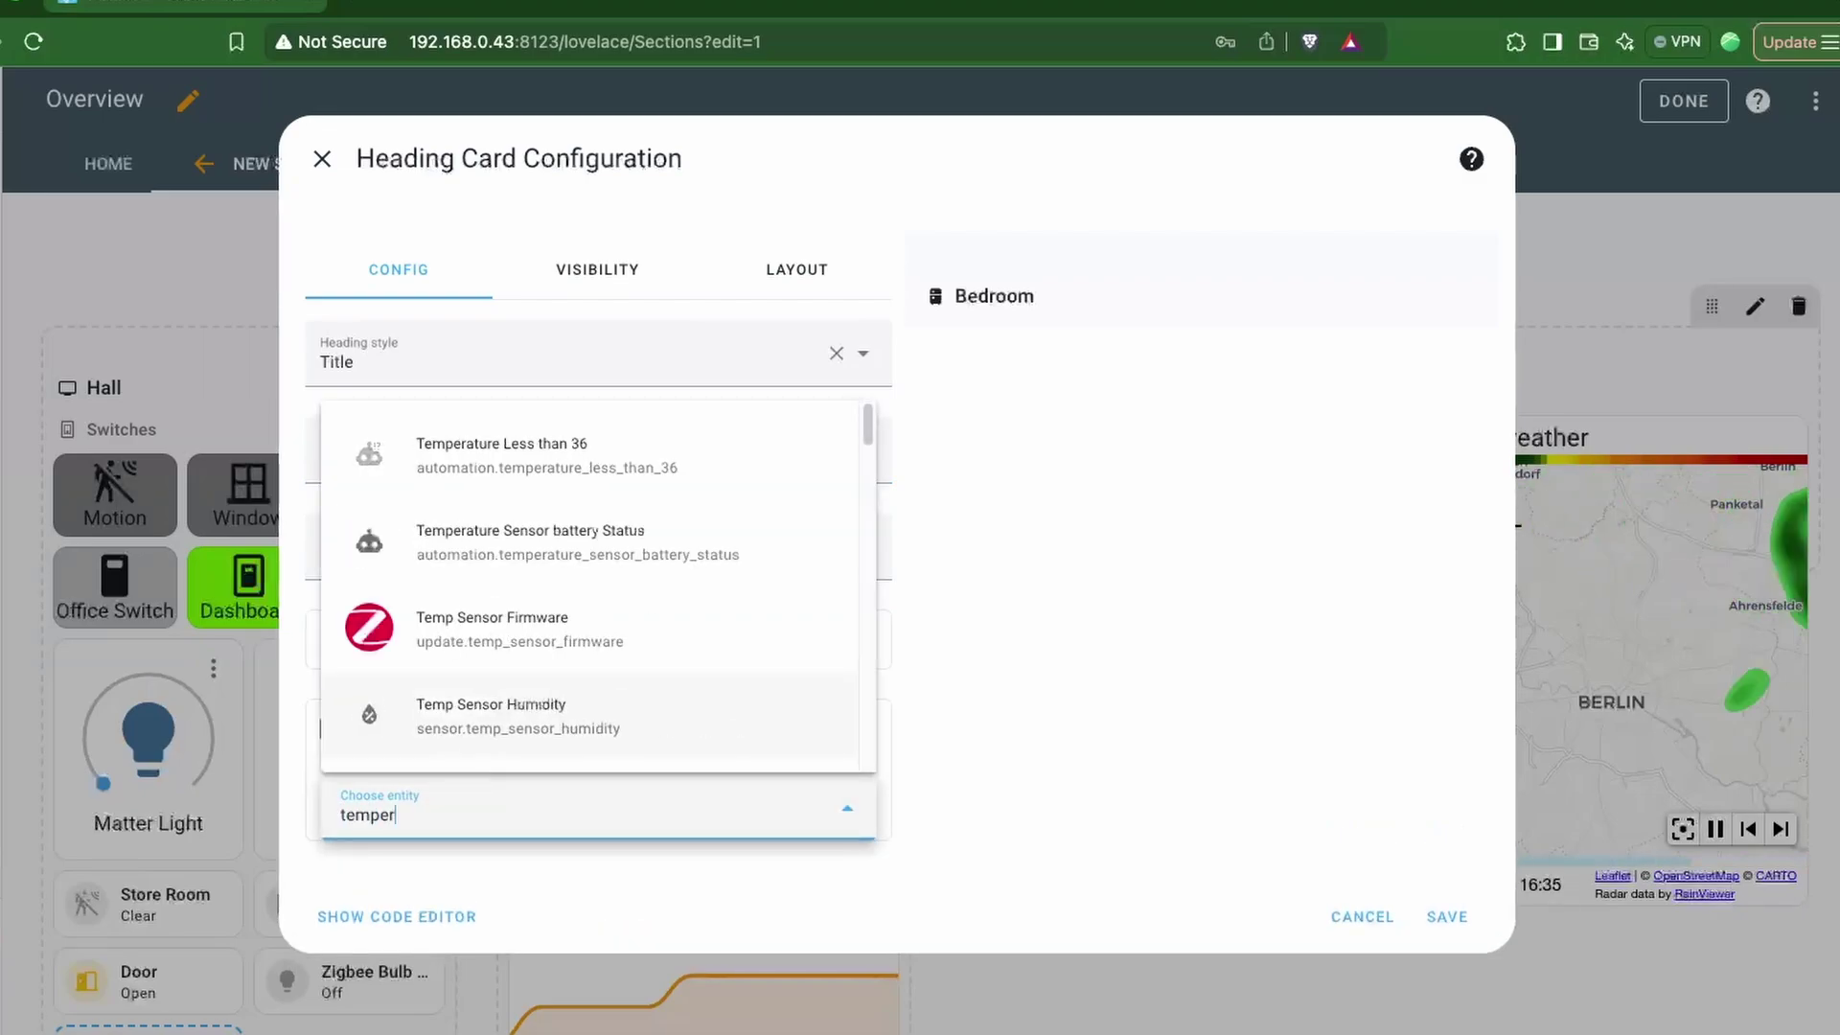
{"action": "type", "text": "ature"}
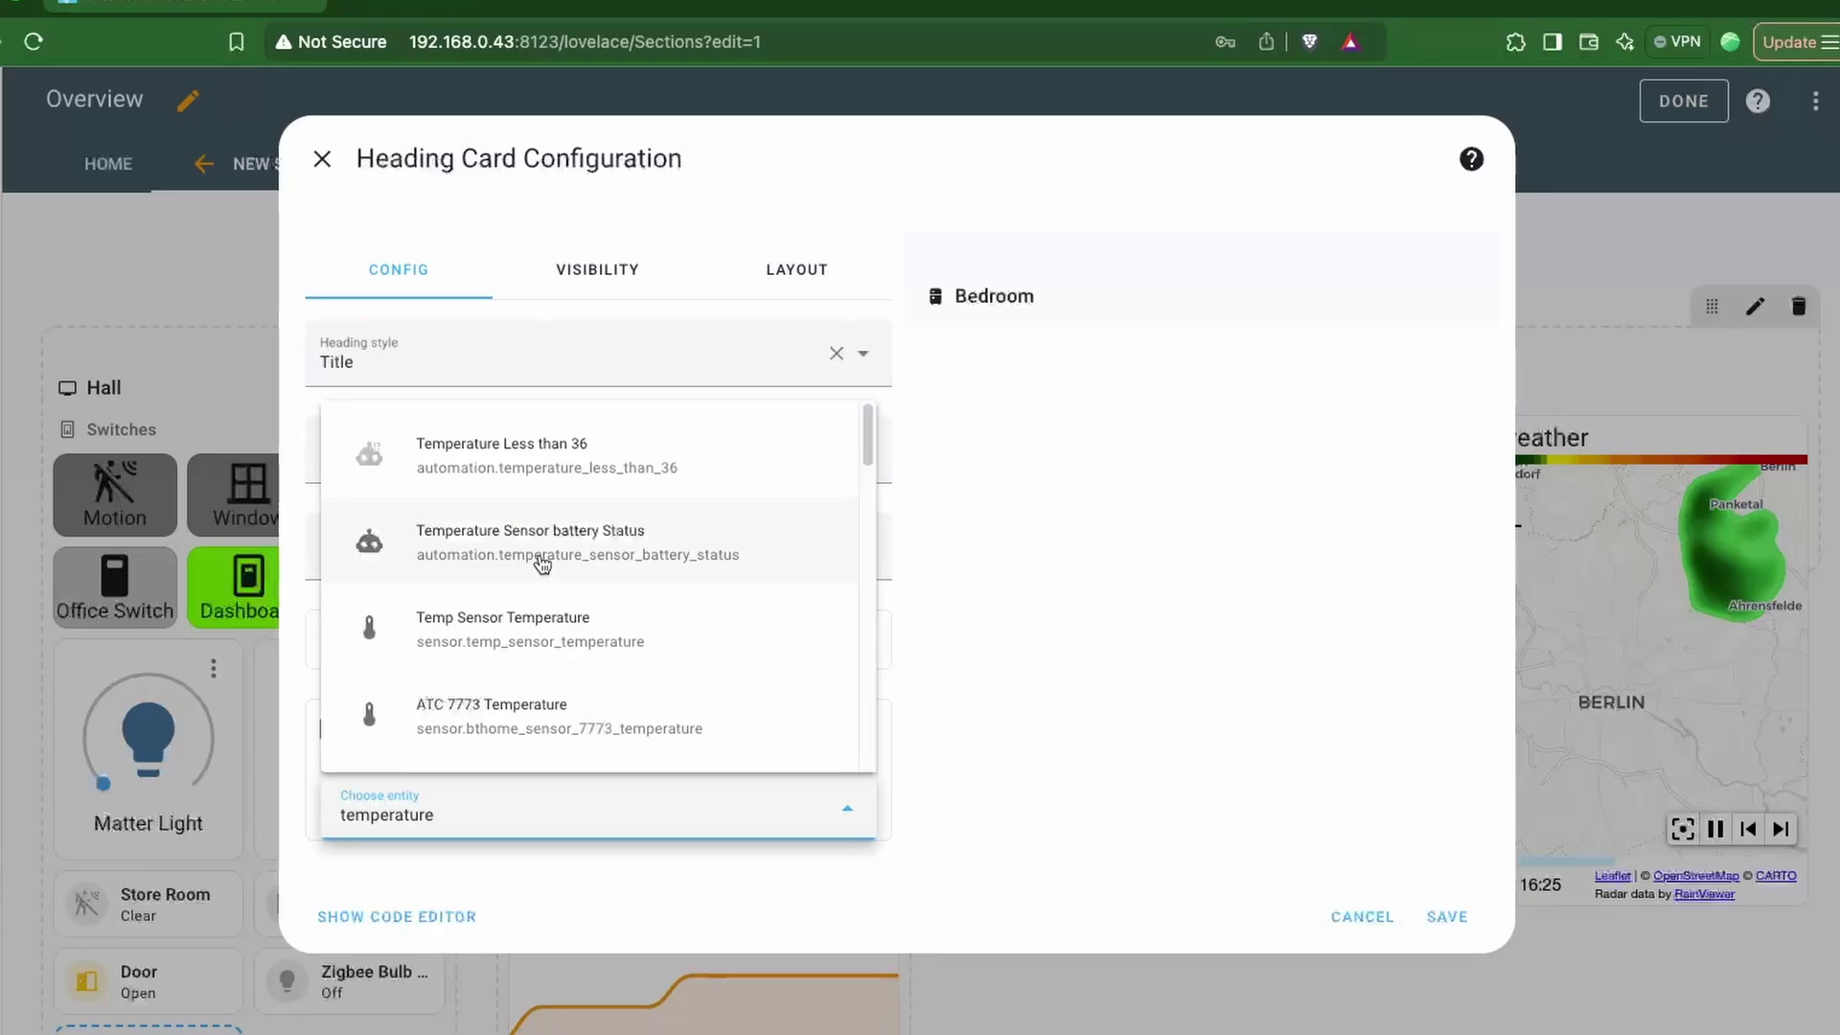
{"action": "left_click", "coordinate": [539, 641]}
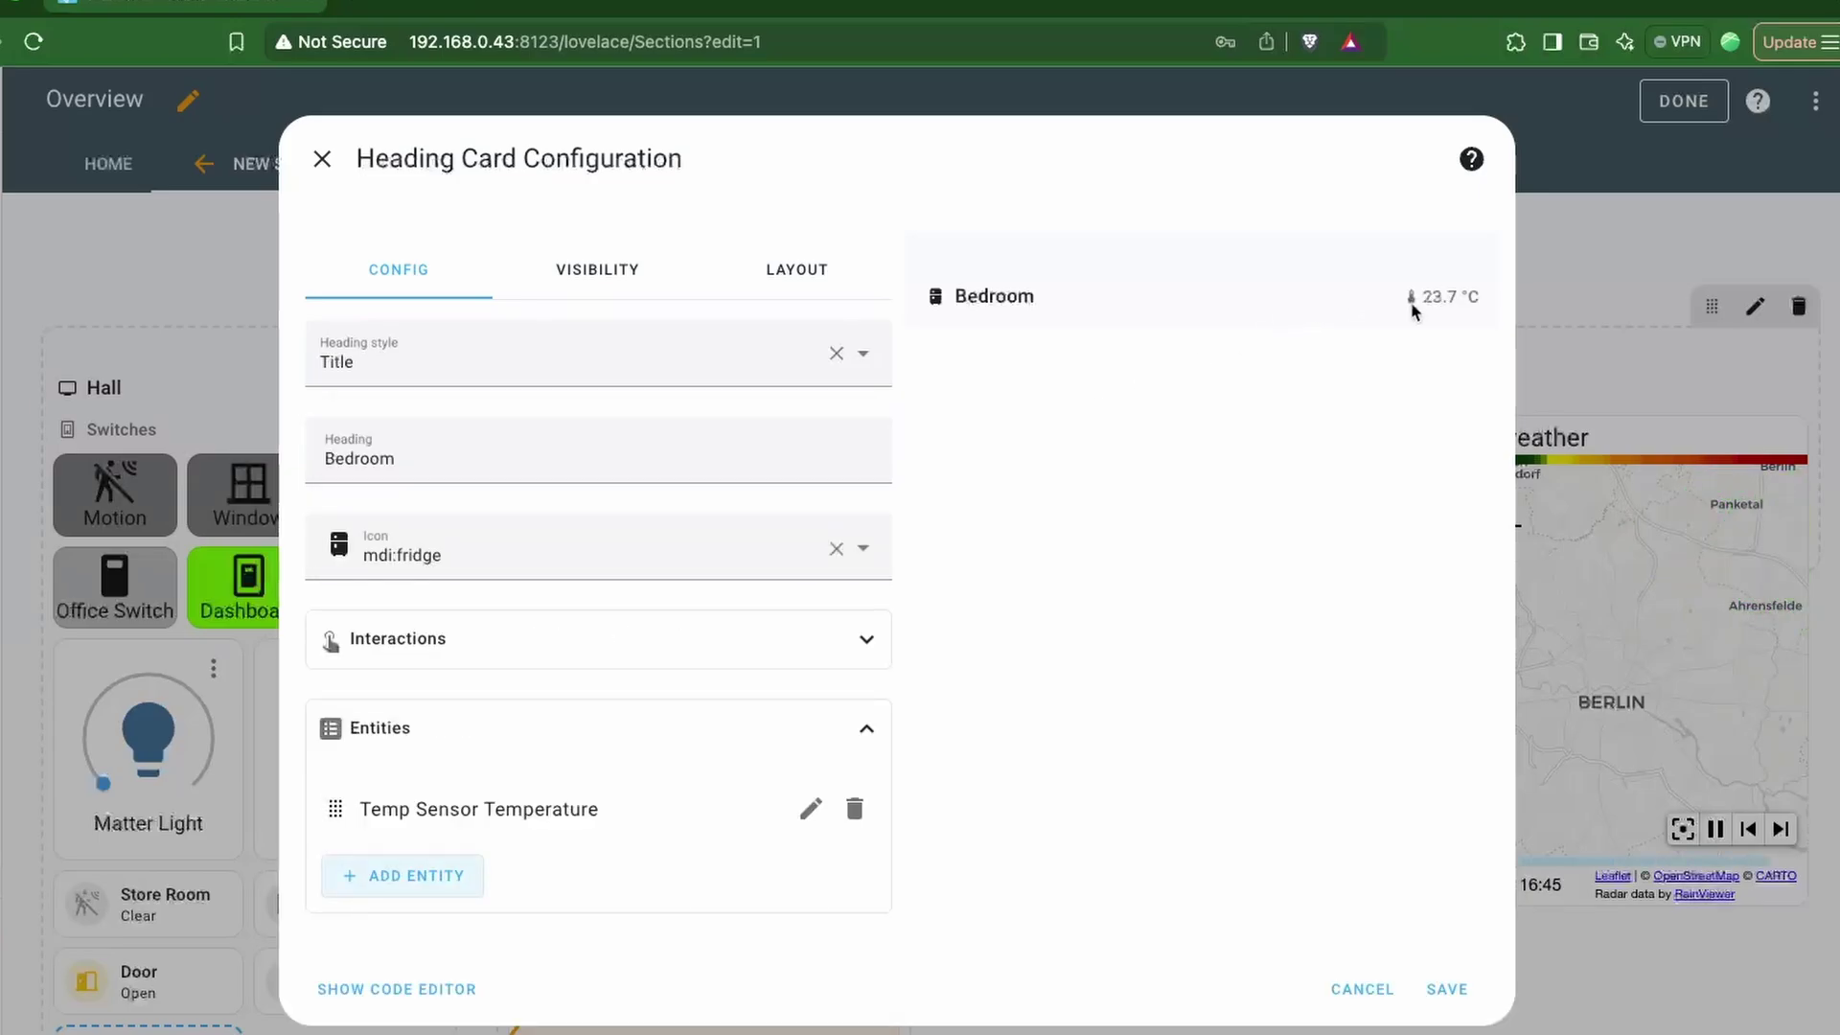
Add Temp Sensor Humidity to the heading and move it above the temperature entity.
{"action": "left_click", "coordinate": [398, 889]}
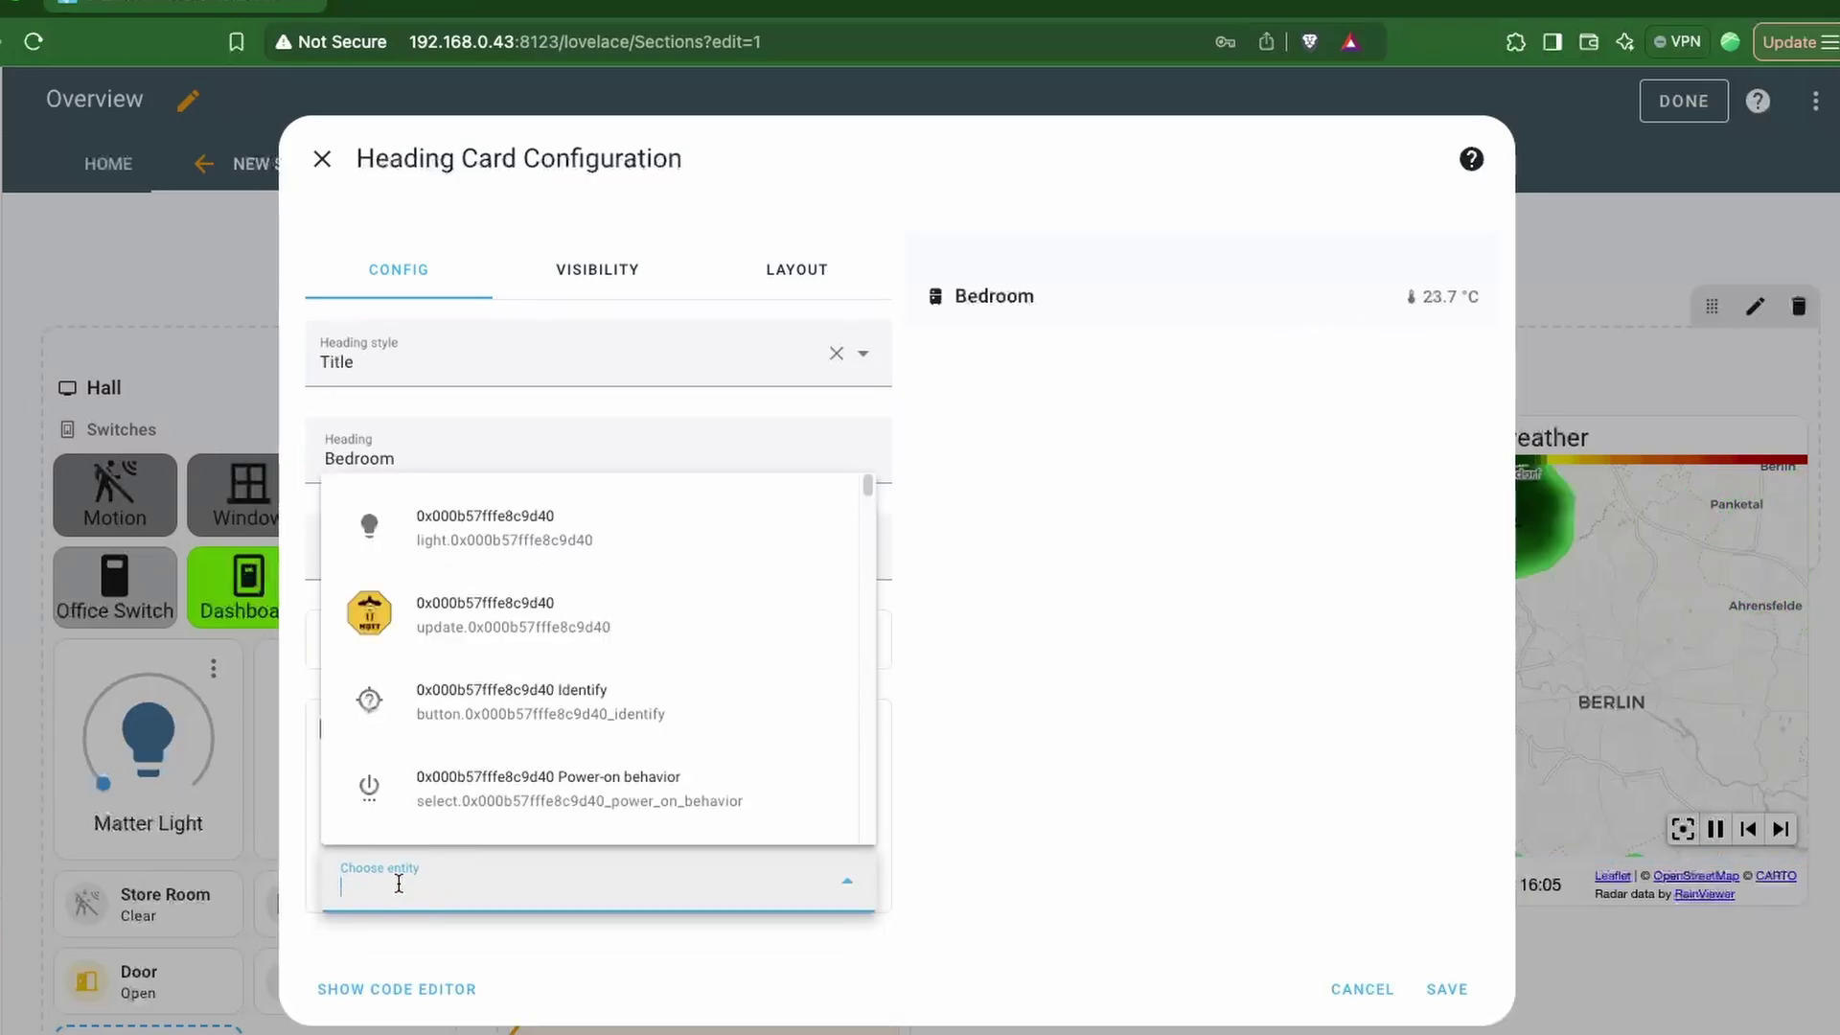
{"action": "type", "text": "humidity"}
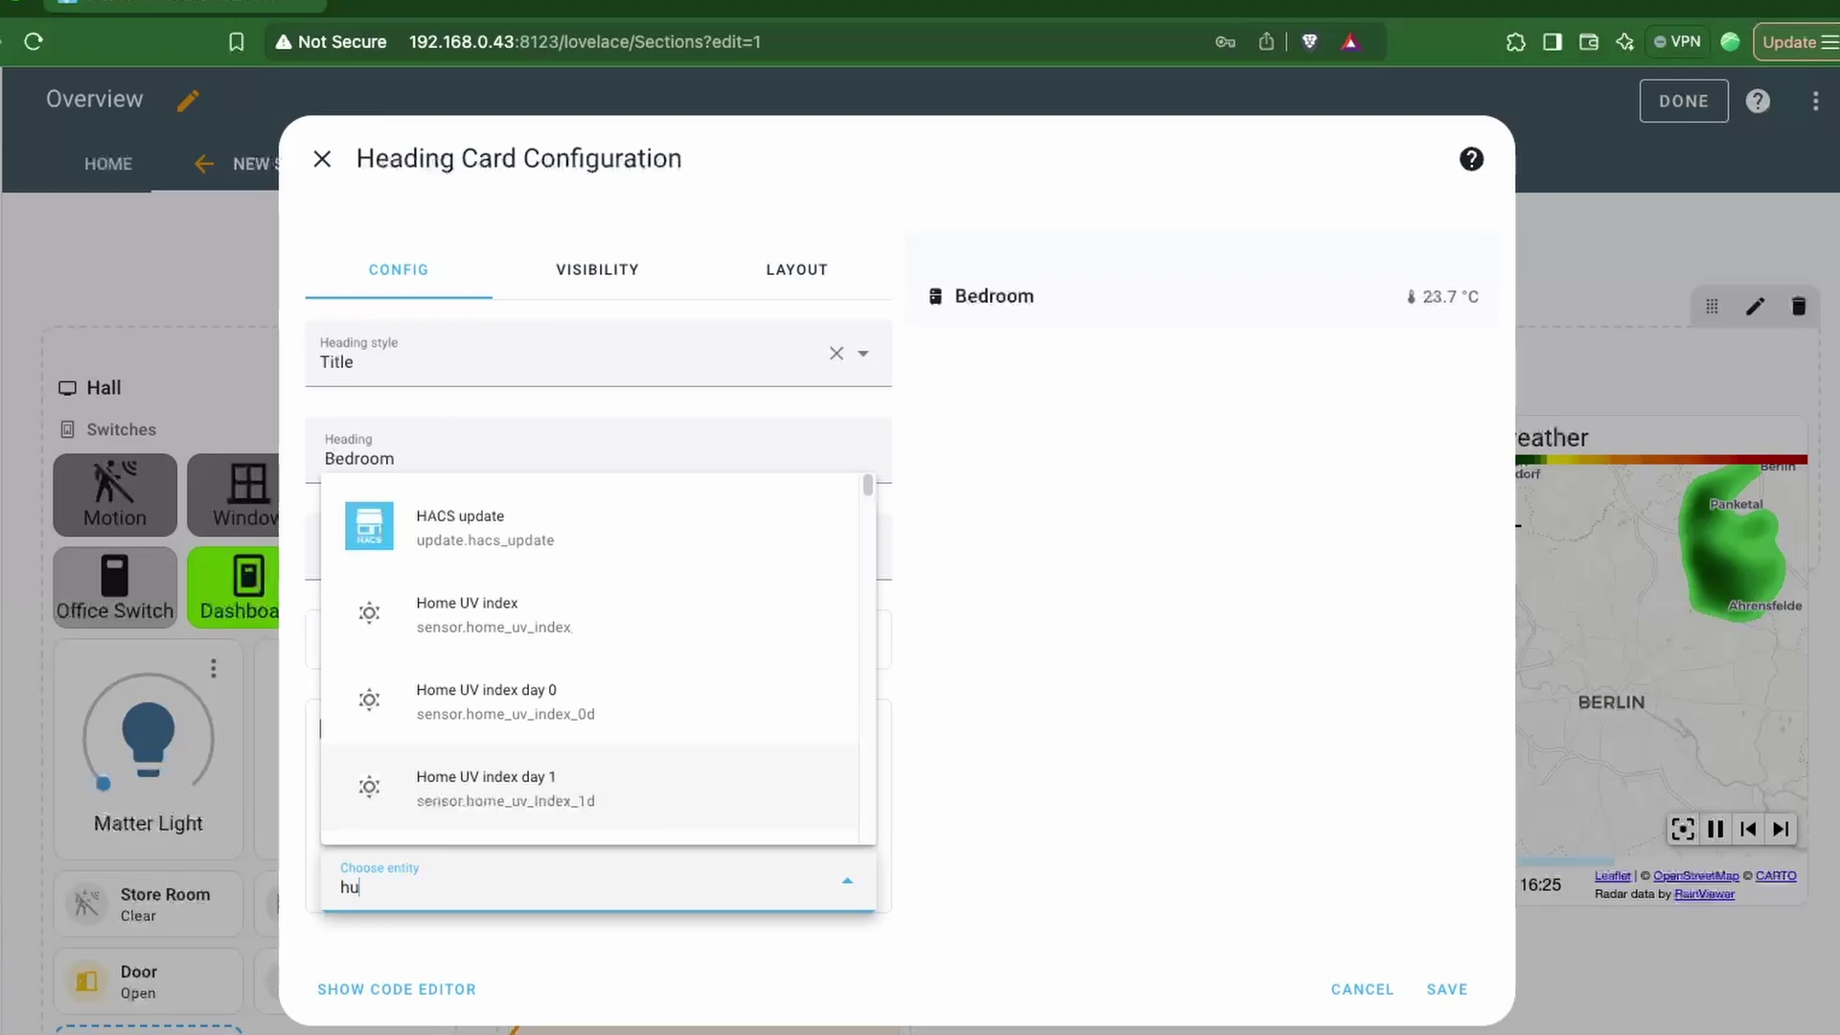
{"action": "left_click", "coordinate": [688, 711]}
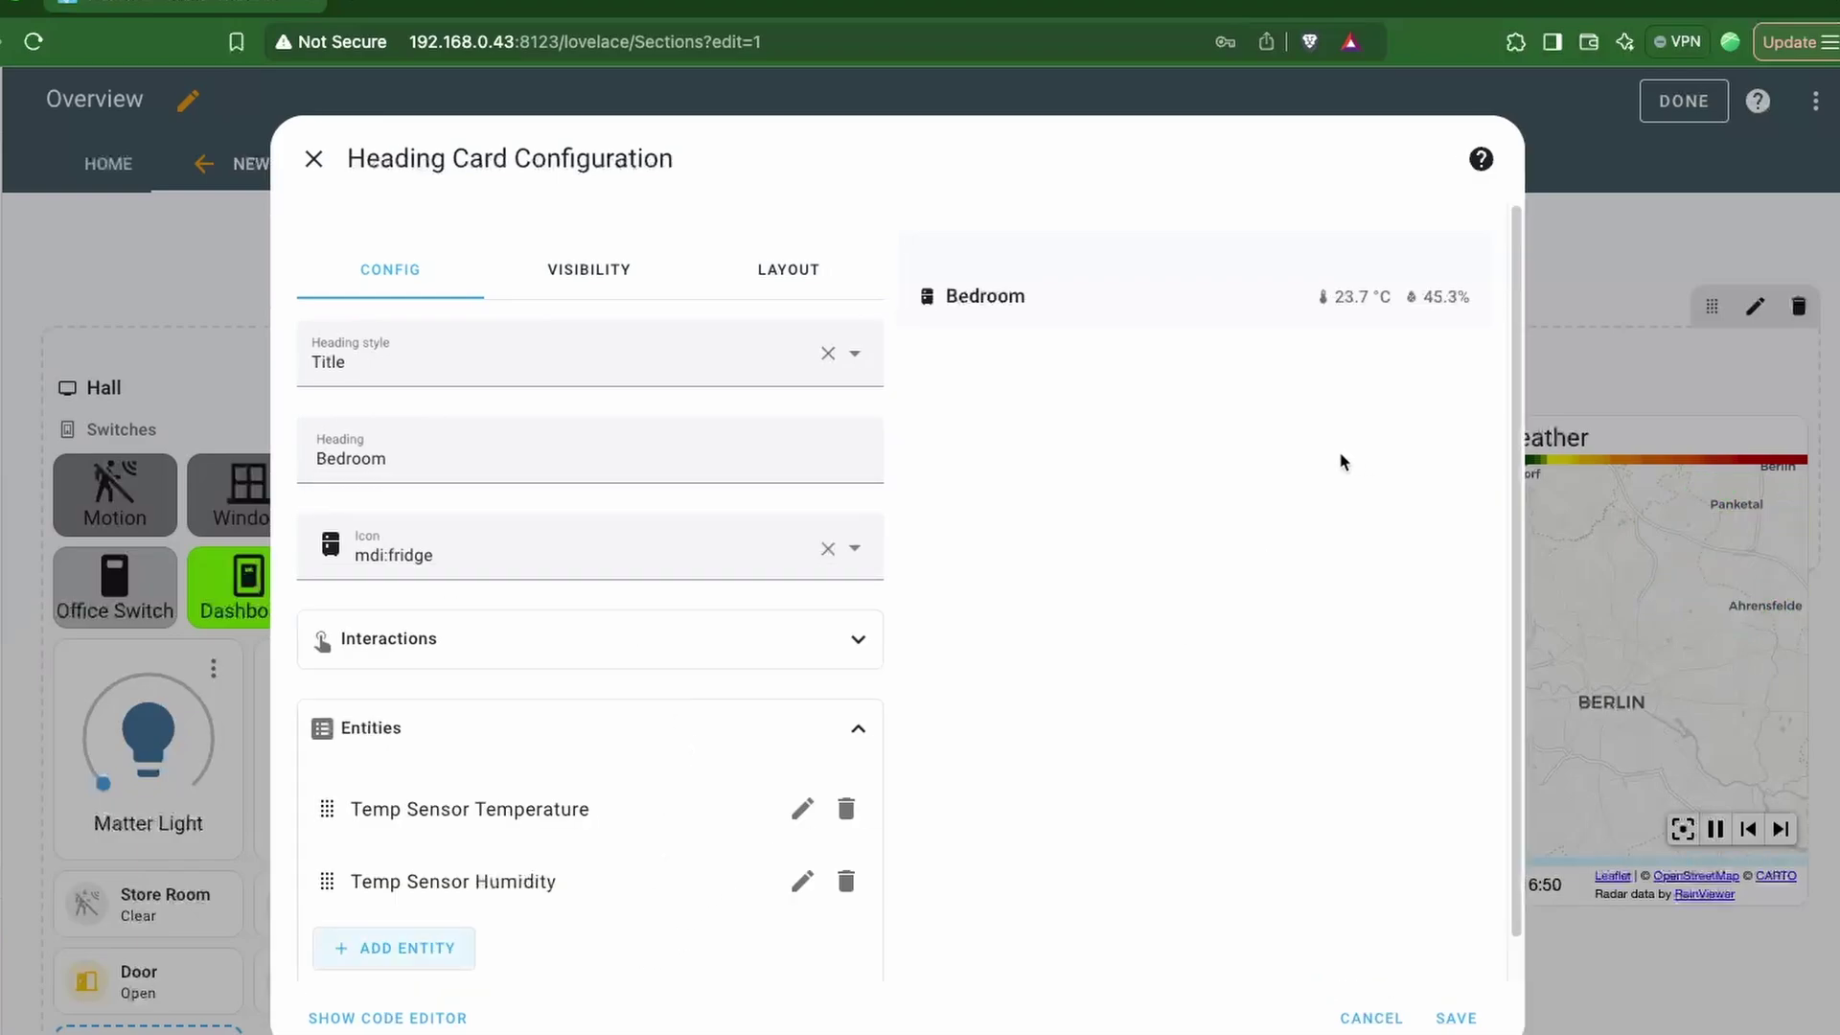
{"action": "left_click_drag", "start_coordinate": [327, 881], "coordinate": [330, 811]}
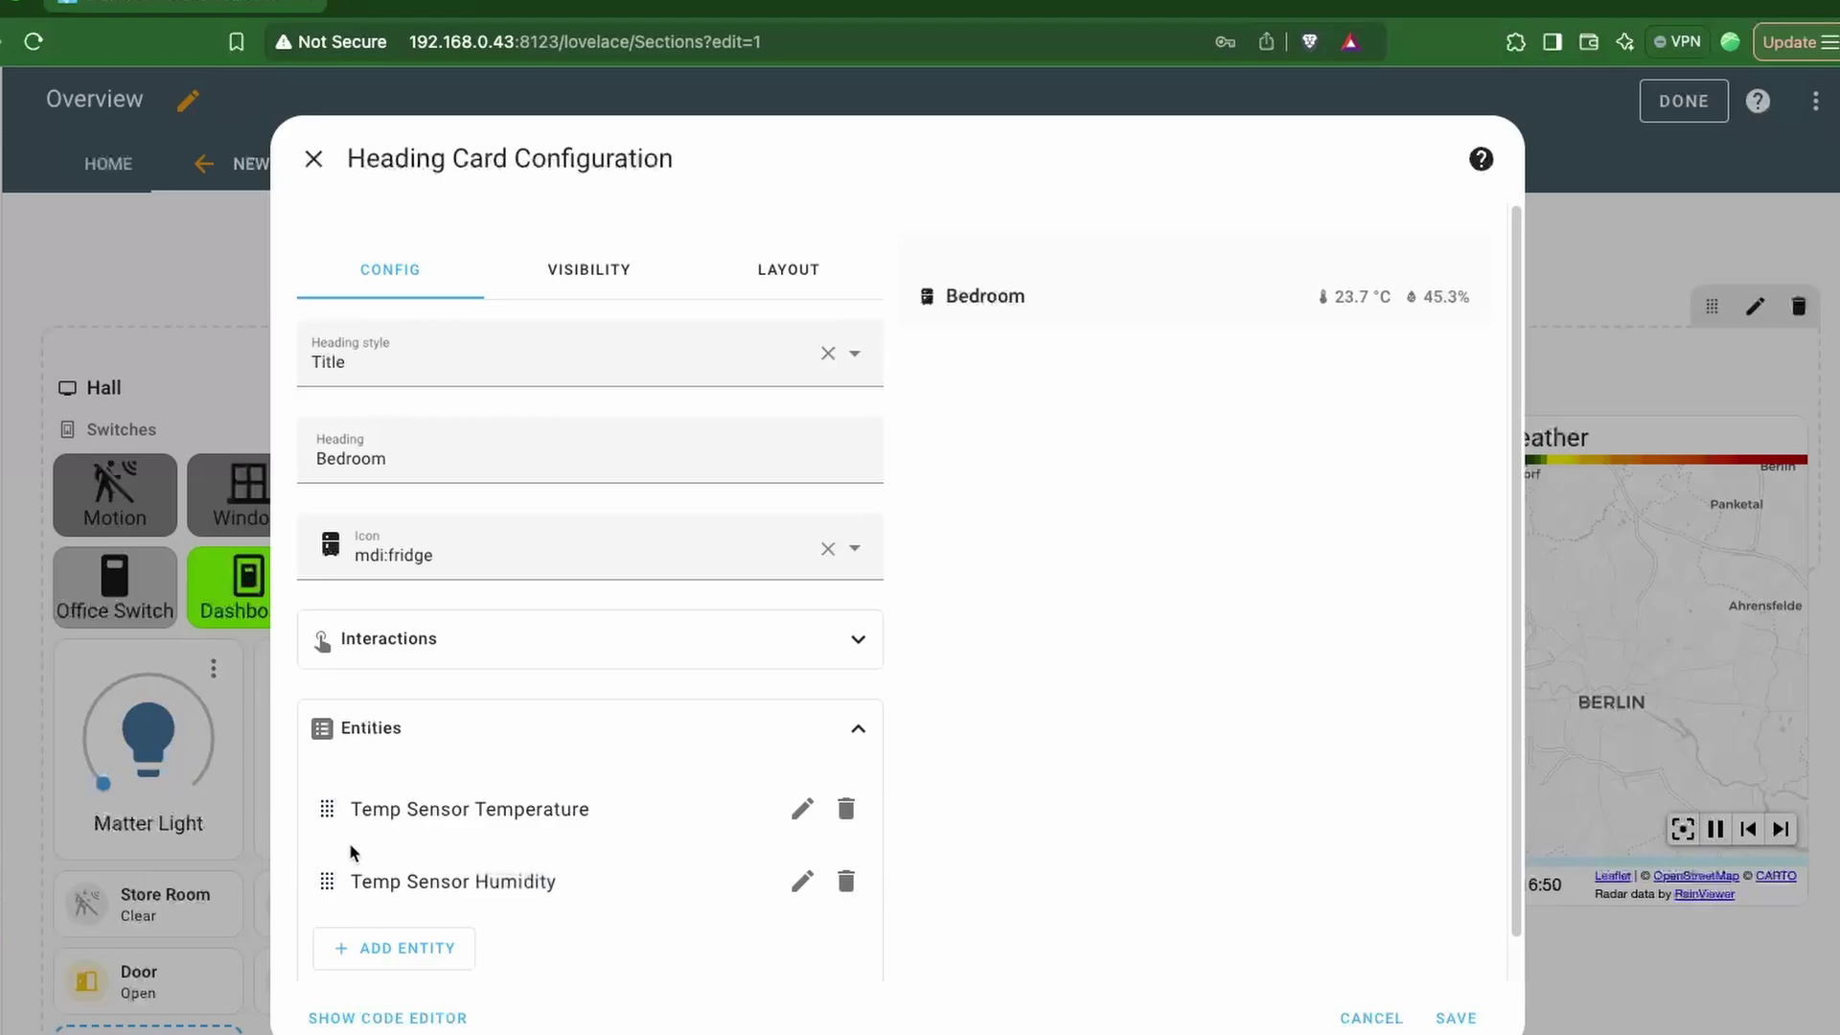
{"action": "scroll", "coordinate": [874, 944], "scroll_direction": "down", "scroll_amount": 1}
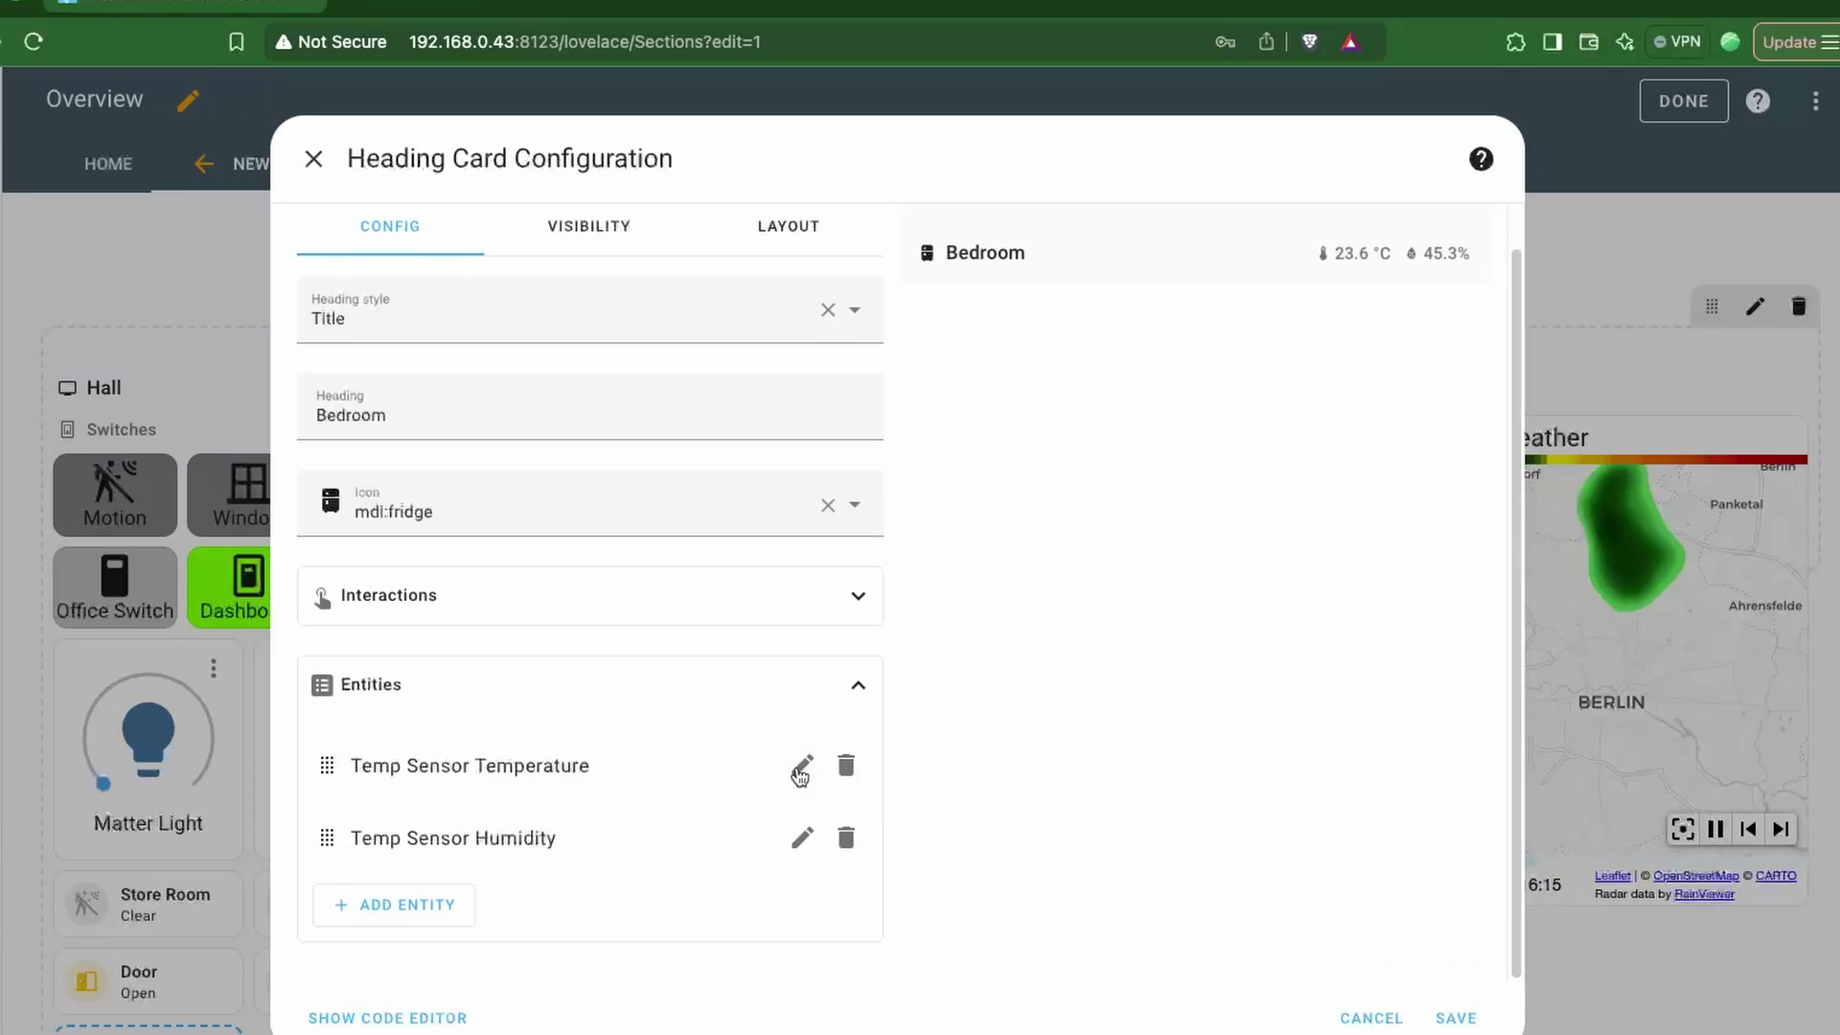
Colour the temperature entity Primary and set its state content to Last updated.
{"action": "left_click", "coordinate": [802, 766]}
{"action": "left_click", "coordinate": [683, 453]}
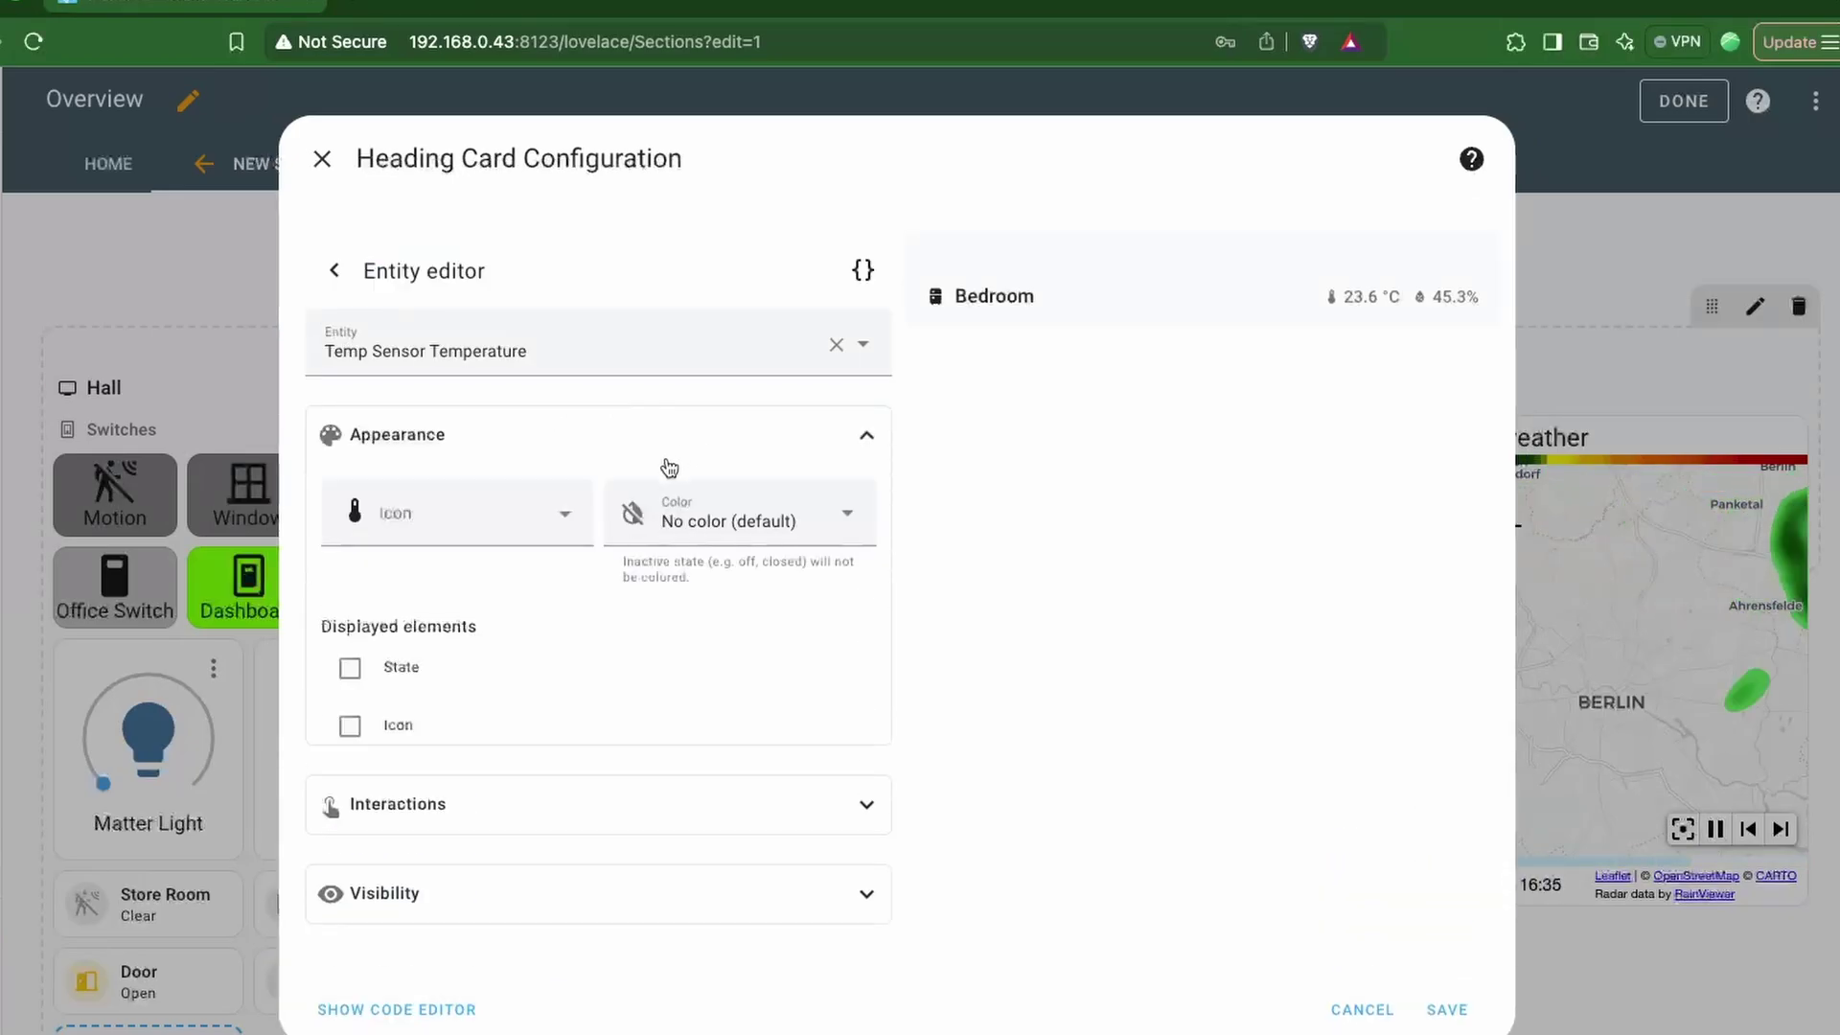
{"action": "left_click", "coordinate": [755, 534]}
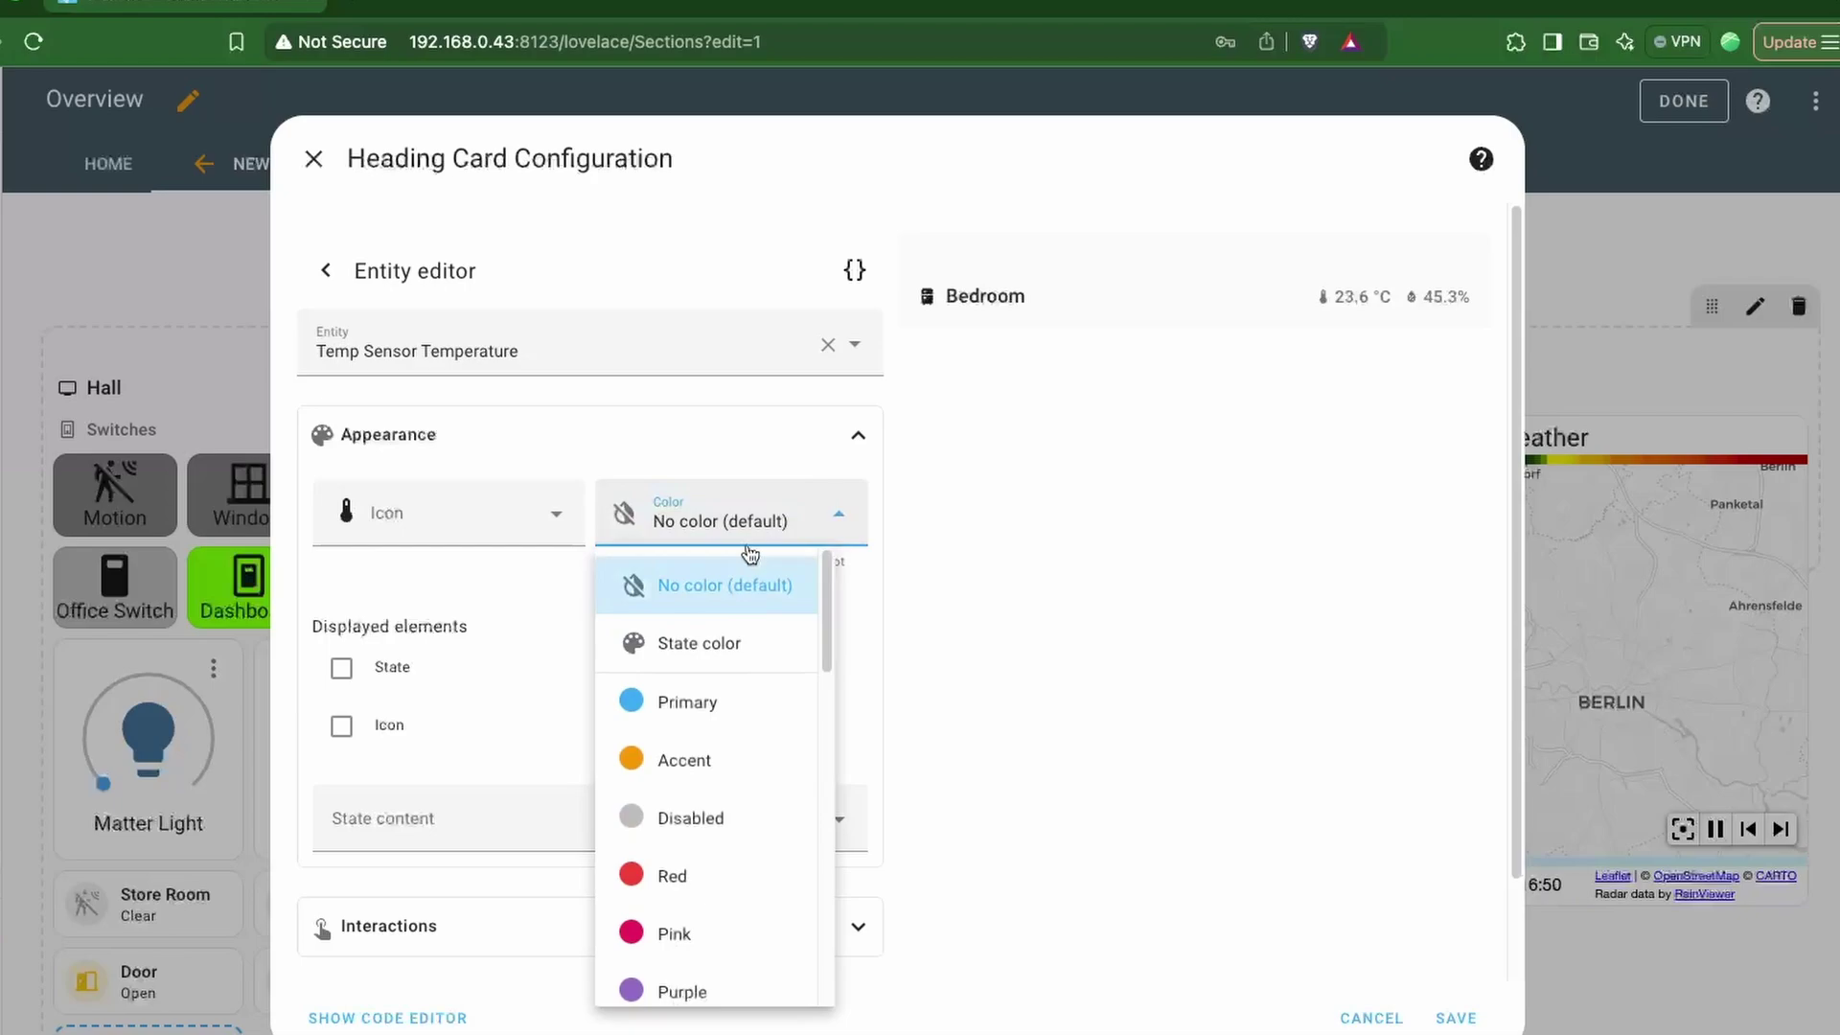
{"action": "left_click", "coordinate": [724, 719]}
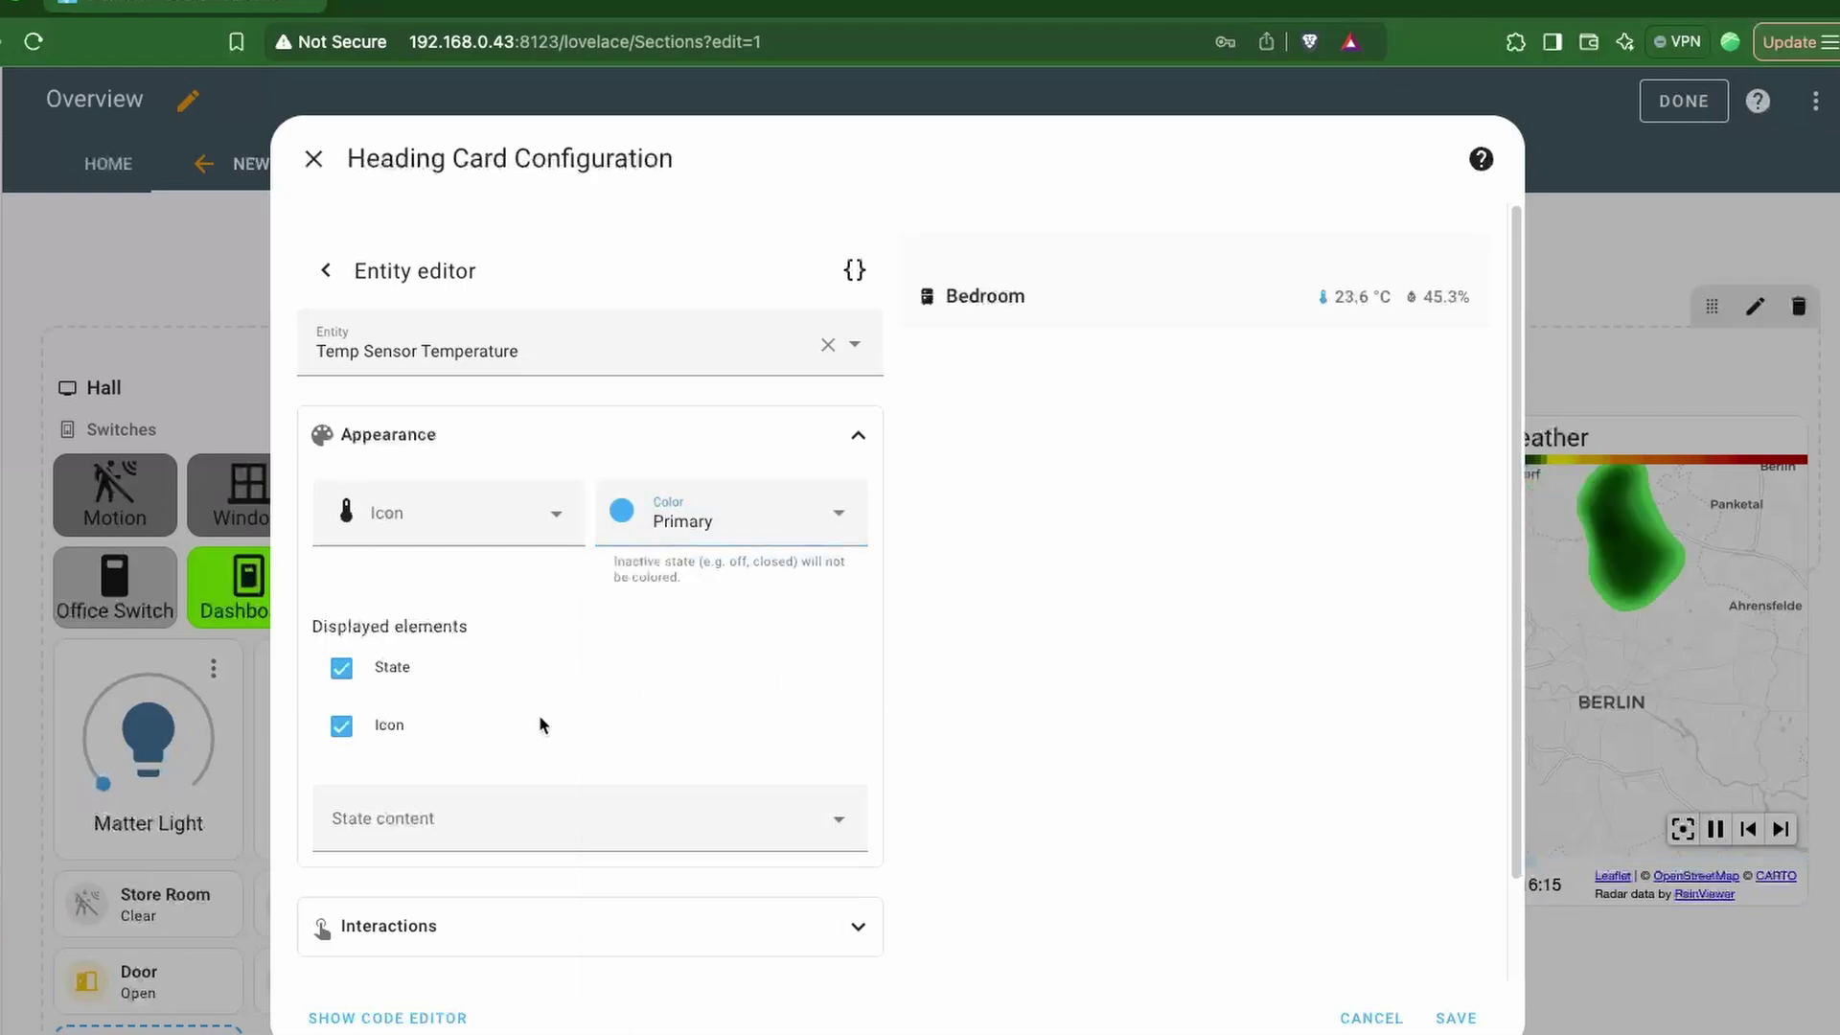
{"action": "left_click", "coordinate": [369, 736]}
{"action": "left_click", "coordinate": [347, 728]}
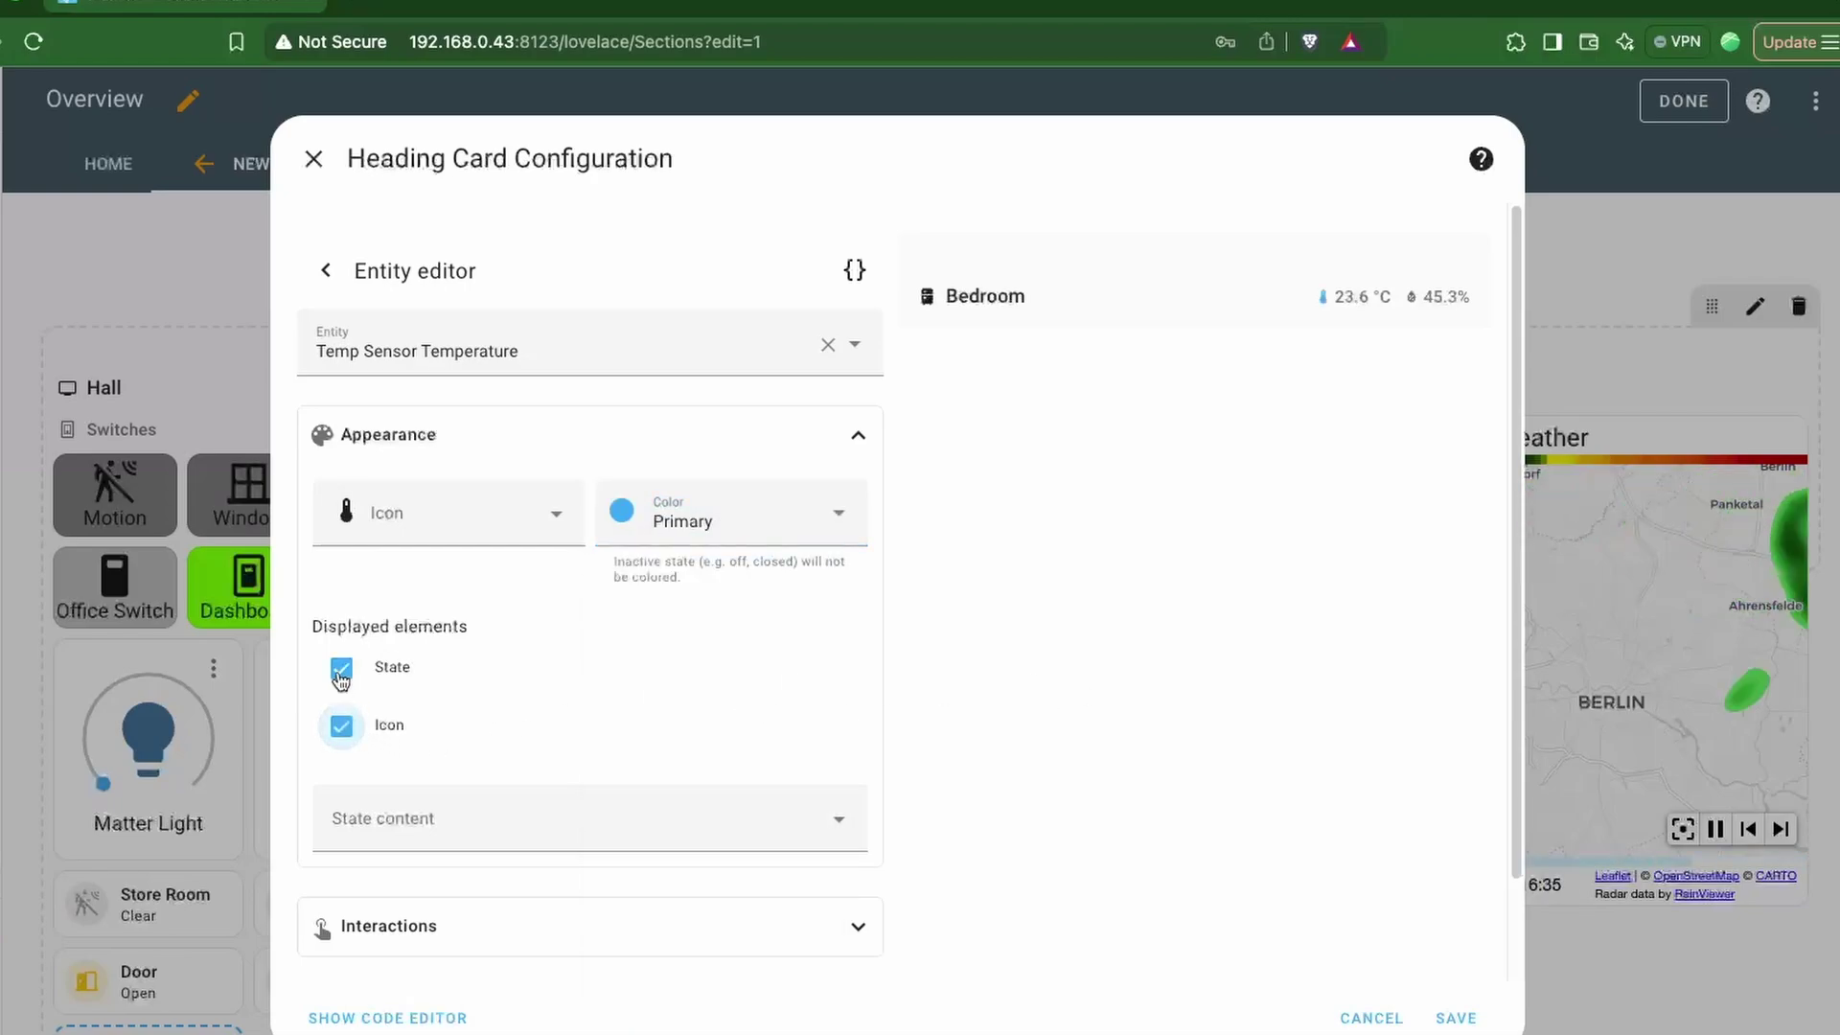
{"action": "left_click", "coordinate": [536, 820]}
{"action": "left_click", "coordinate": [423, 748]}
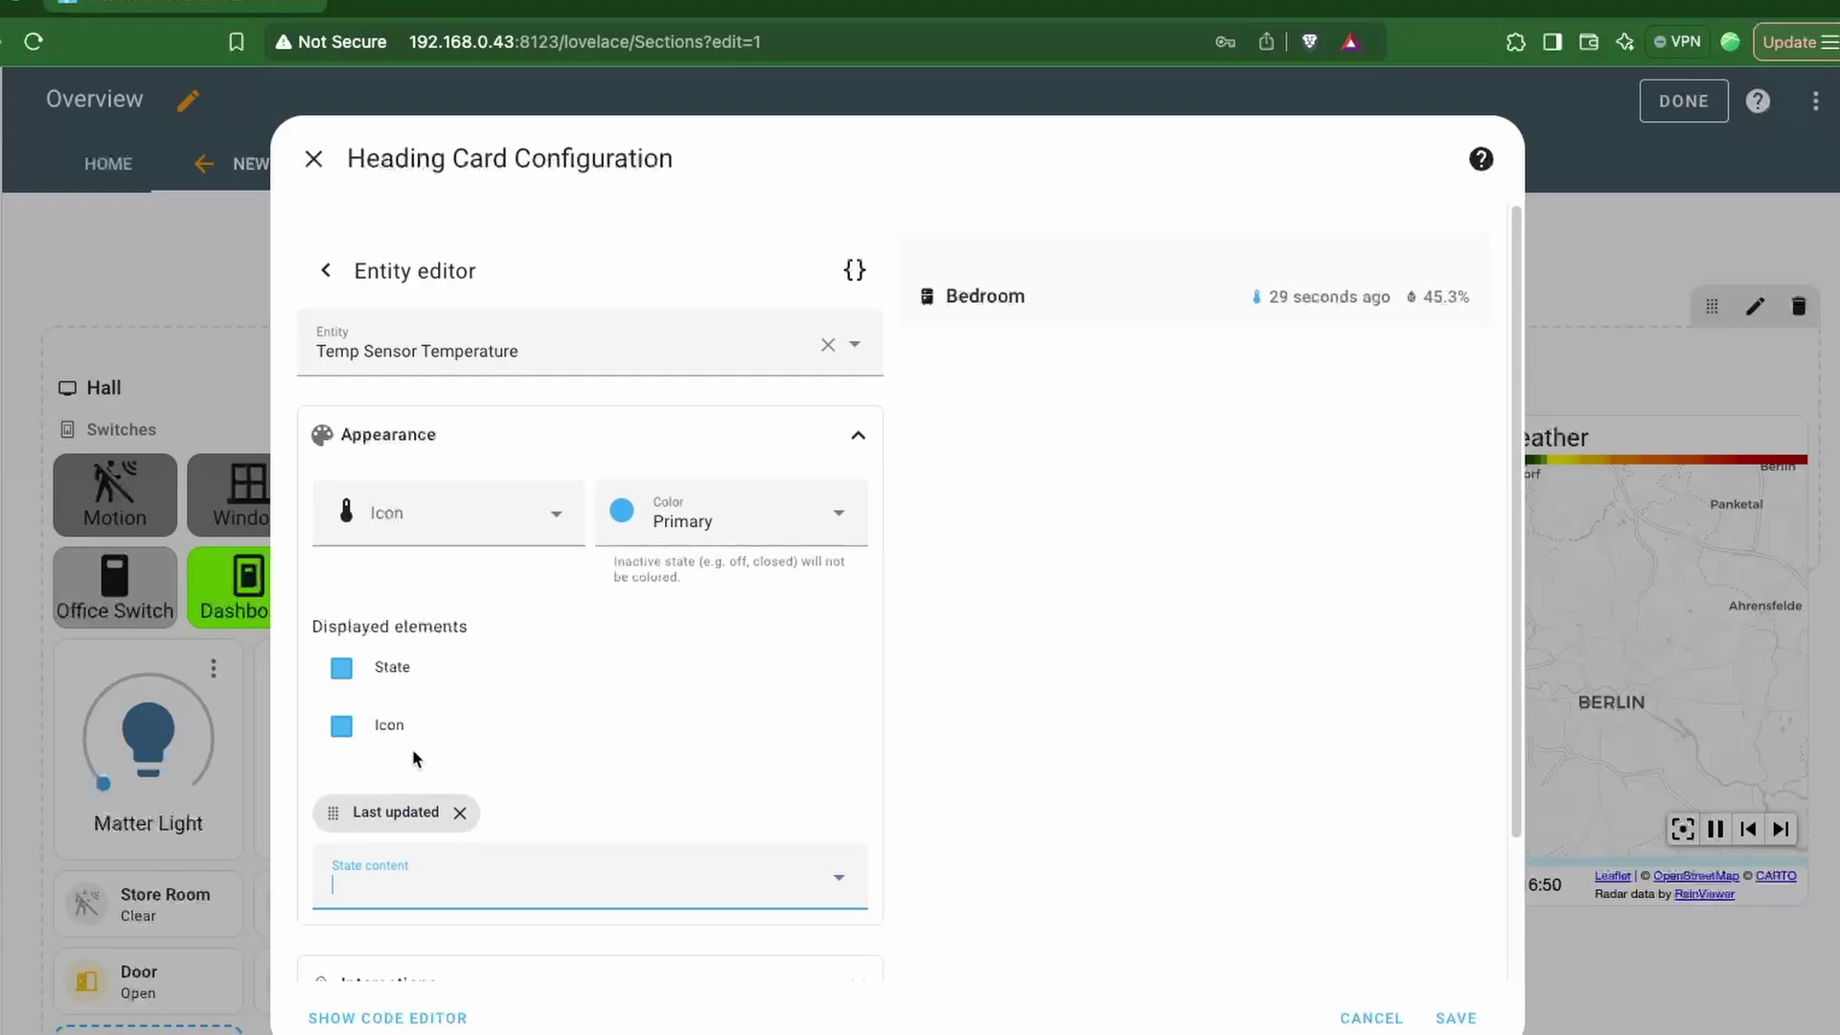
{"action": "scroll", "coordinate": [1051, 739], "scroll_direction": "down", "scroll_amount": 3}
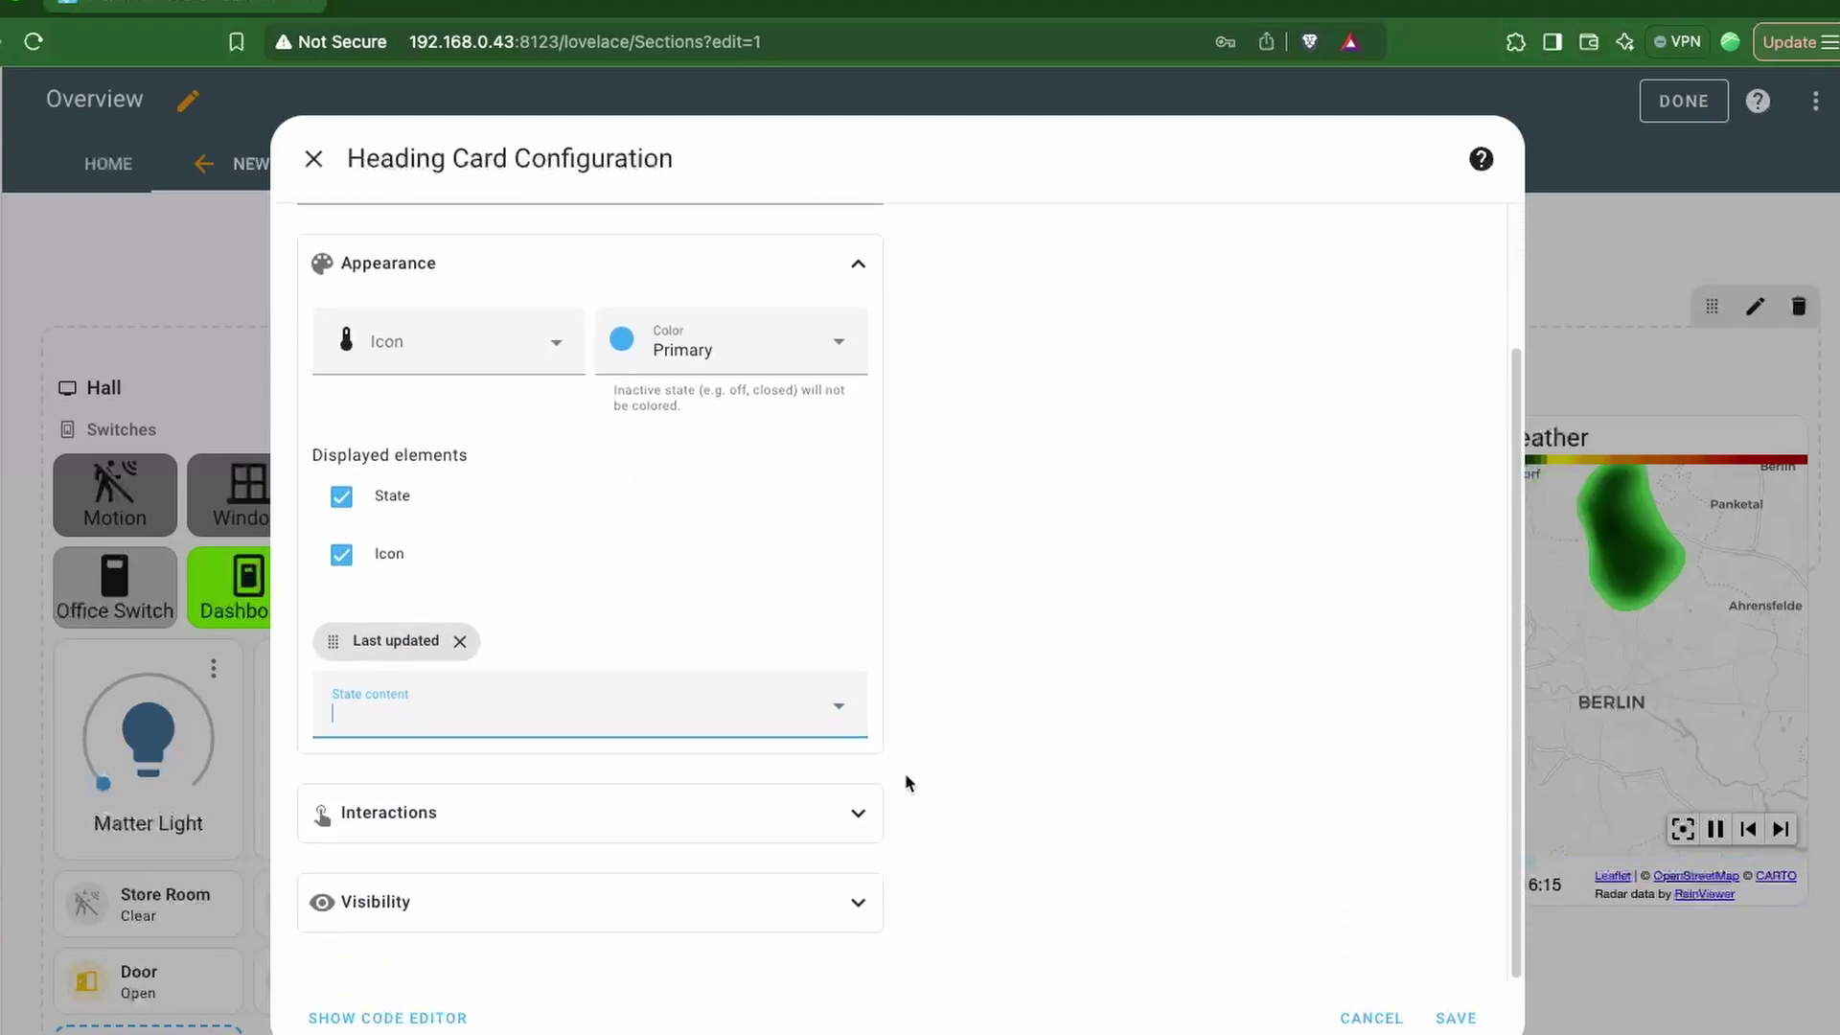
Review the temperature's tap behaviour and visibility condition options, leaving the defaults unchanged.
{"action": "left_click", "coordinate": [813, 819]}
{"action": "left_click", "coordinate": [473, 887]}
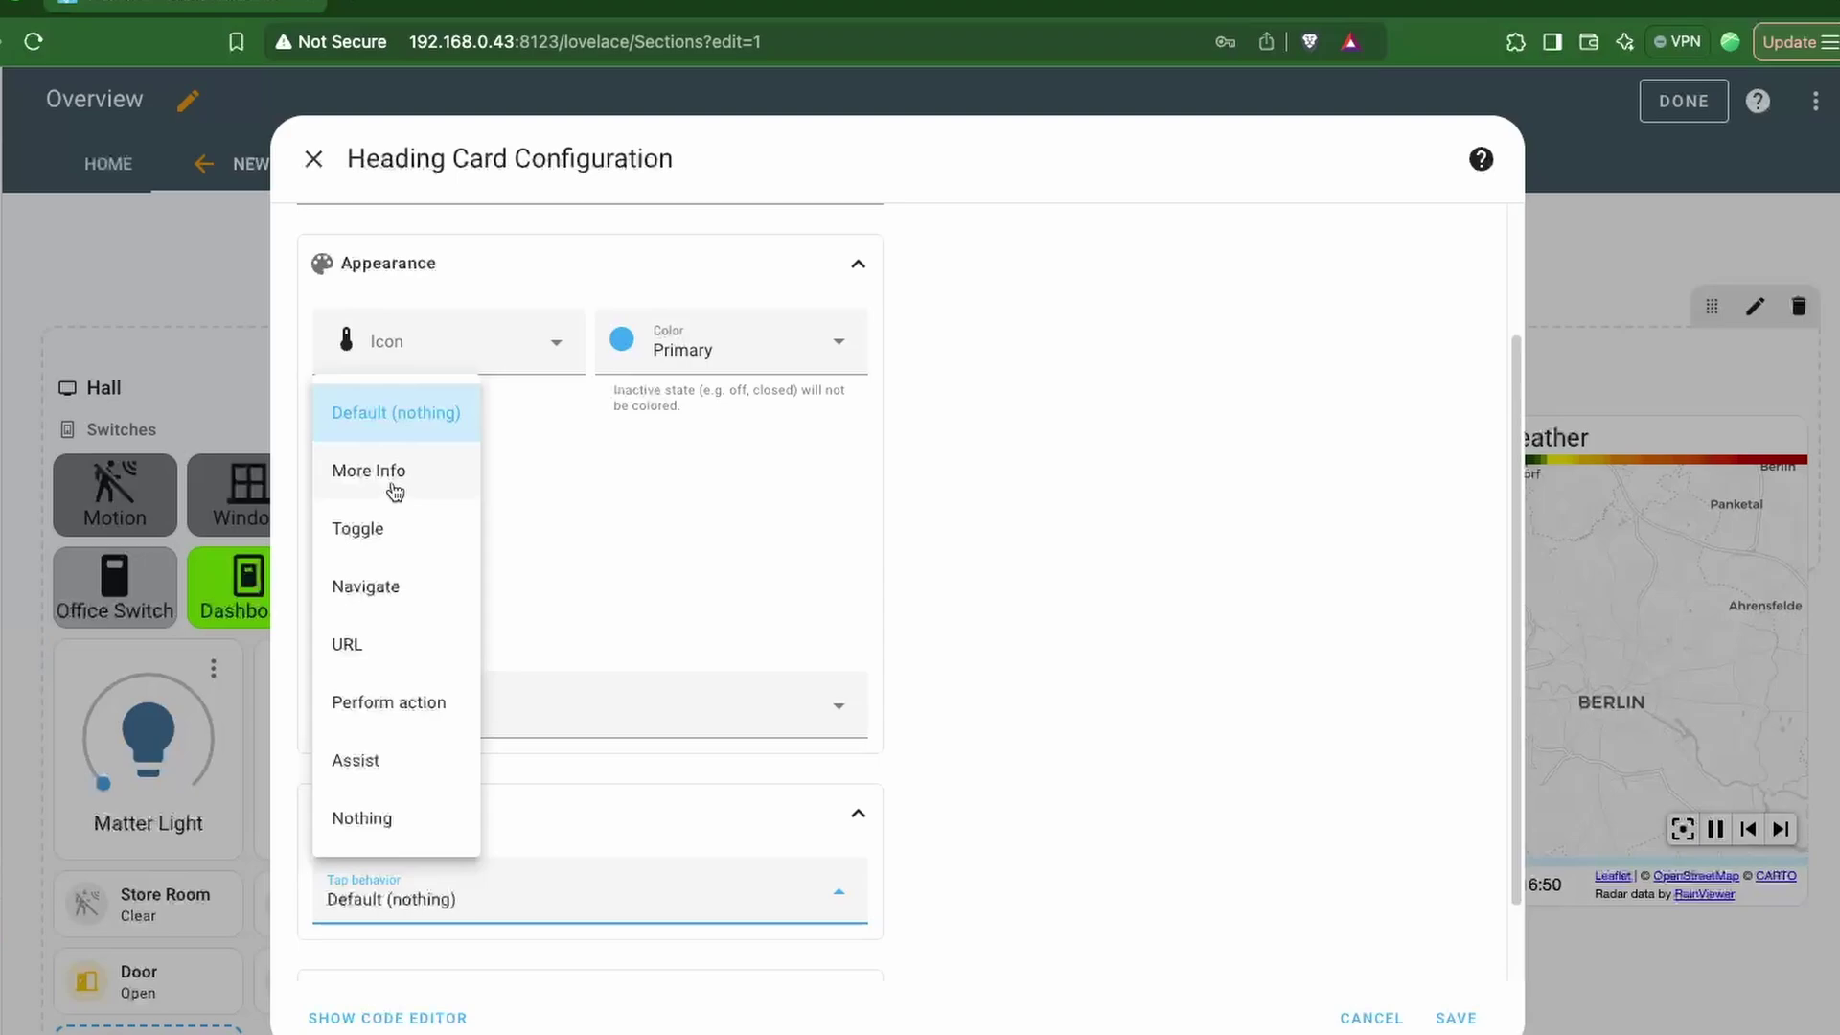
{"action": "left_click", "coordinate": [979, 822]}
{"action": "scroll", "coordinate": [978, 823], "scroll_direction": "down", "scroll_amount": 2}
{"action": "left_click", "coordinate": [757, 896]}
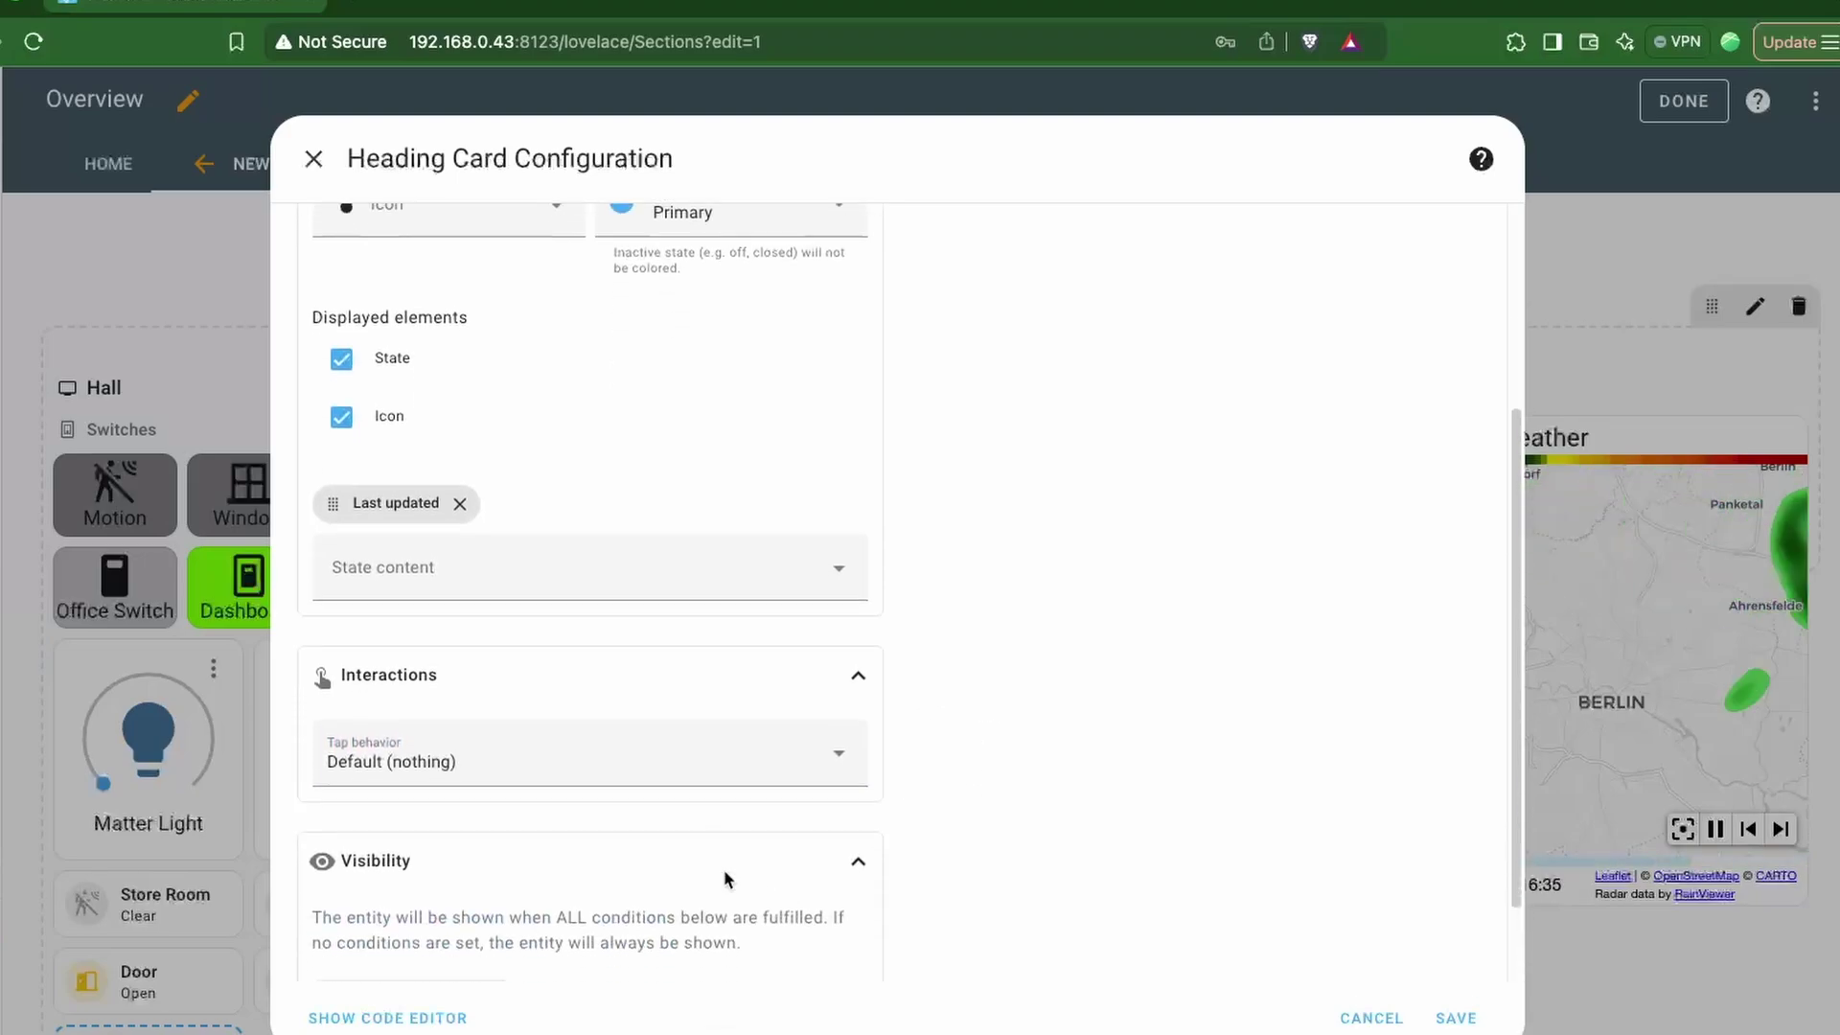
{"action": "scroll", "coordinate": [671, 877], "scroll_direction": "down", "scroll_amount": 2}
{"action": "left_click", "coordinate": [424, 899]}
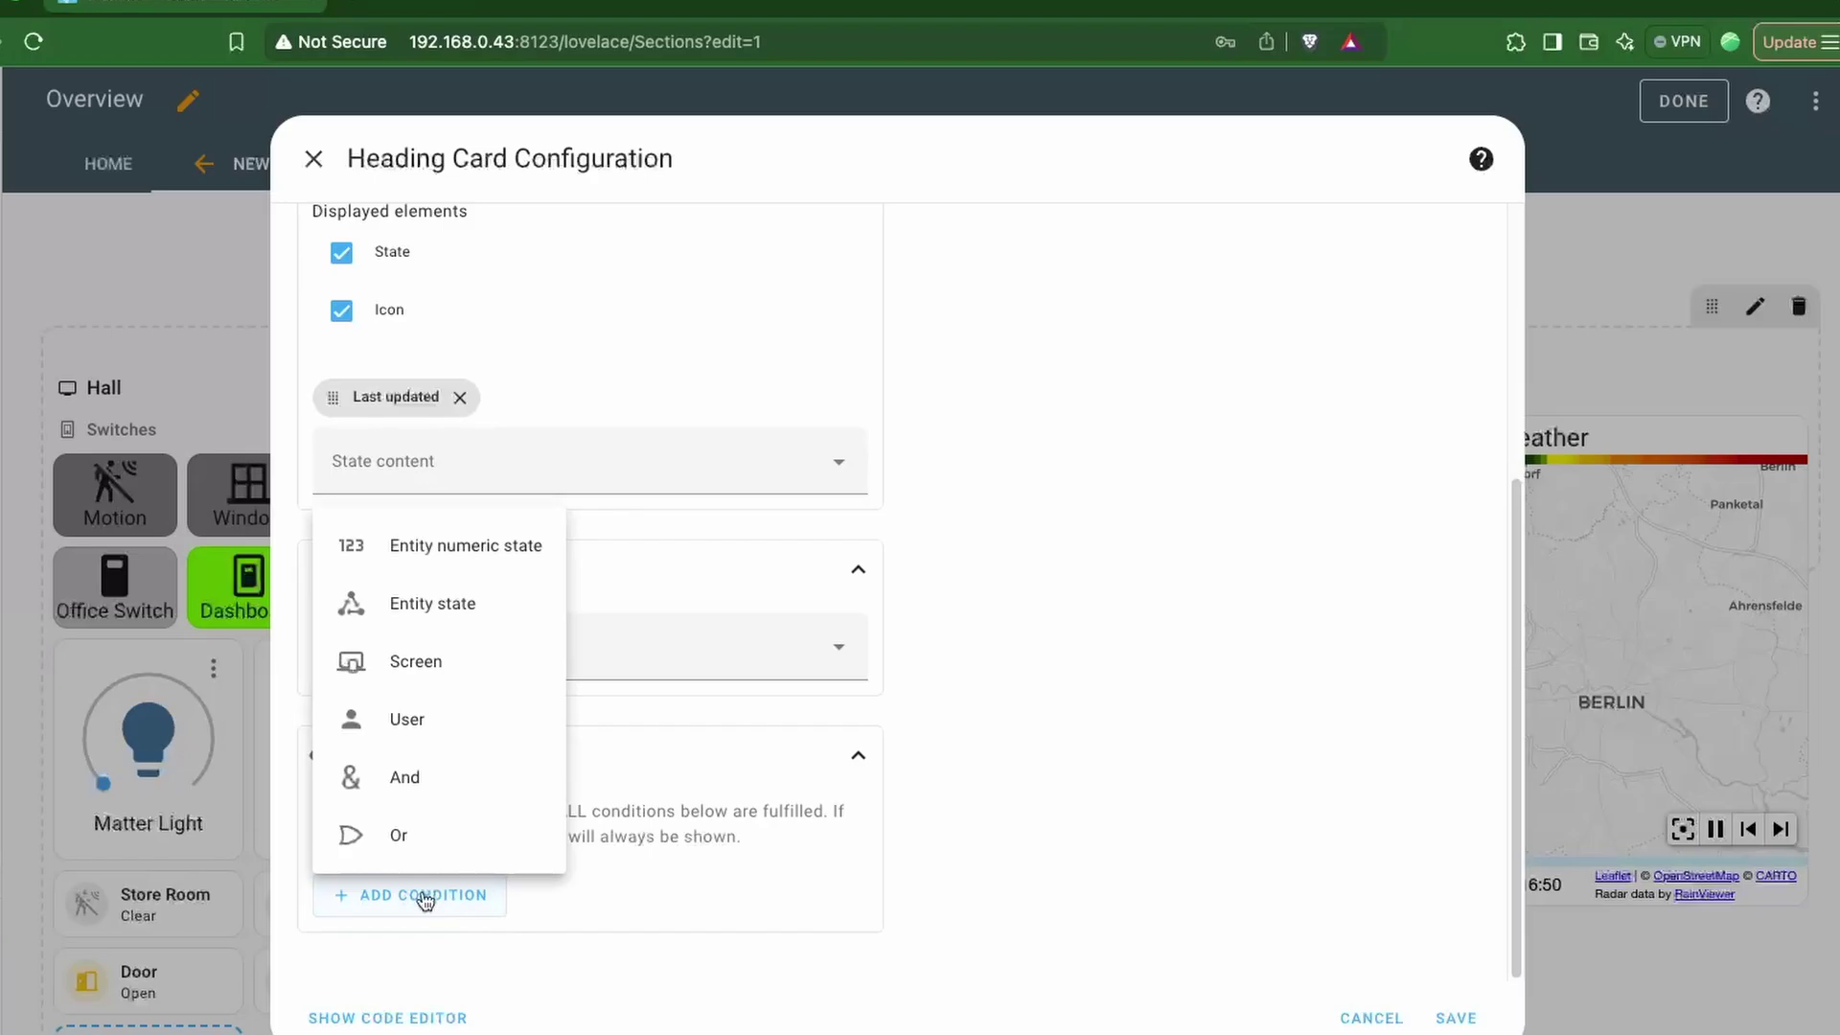
{"action": "left_click", "coordinate": [1320, 683]}
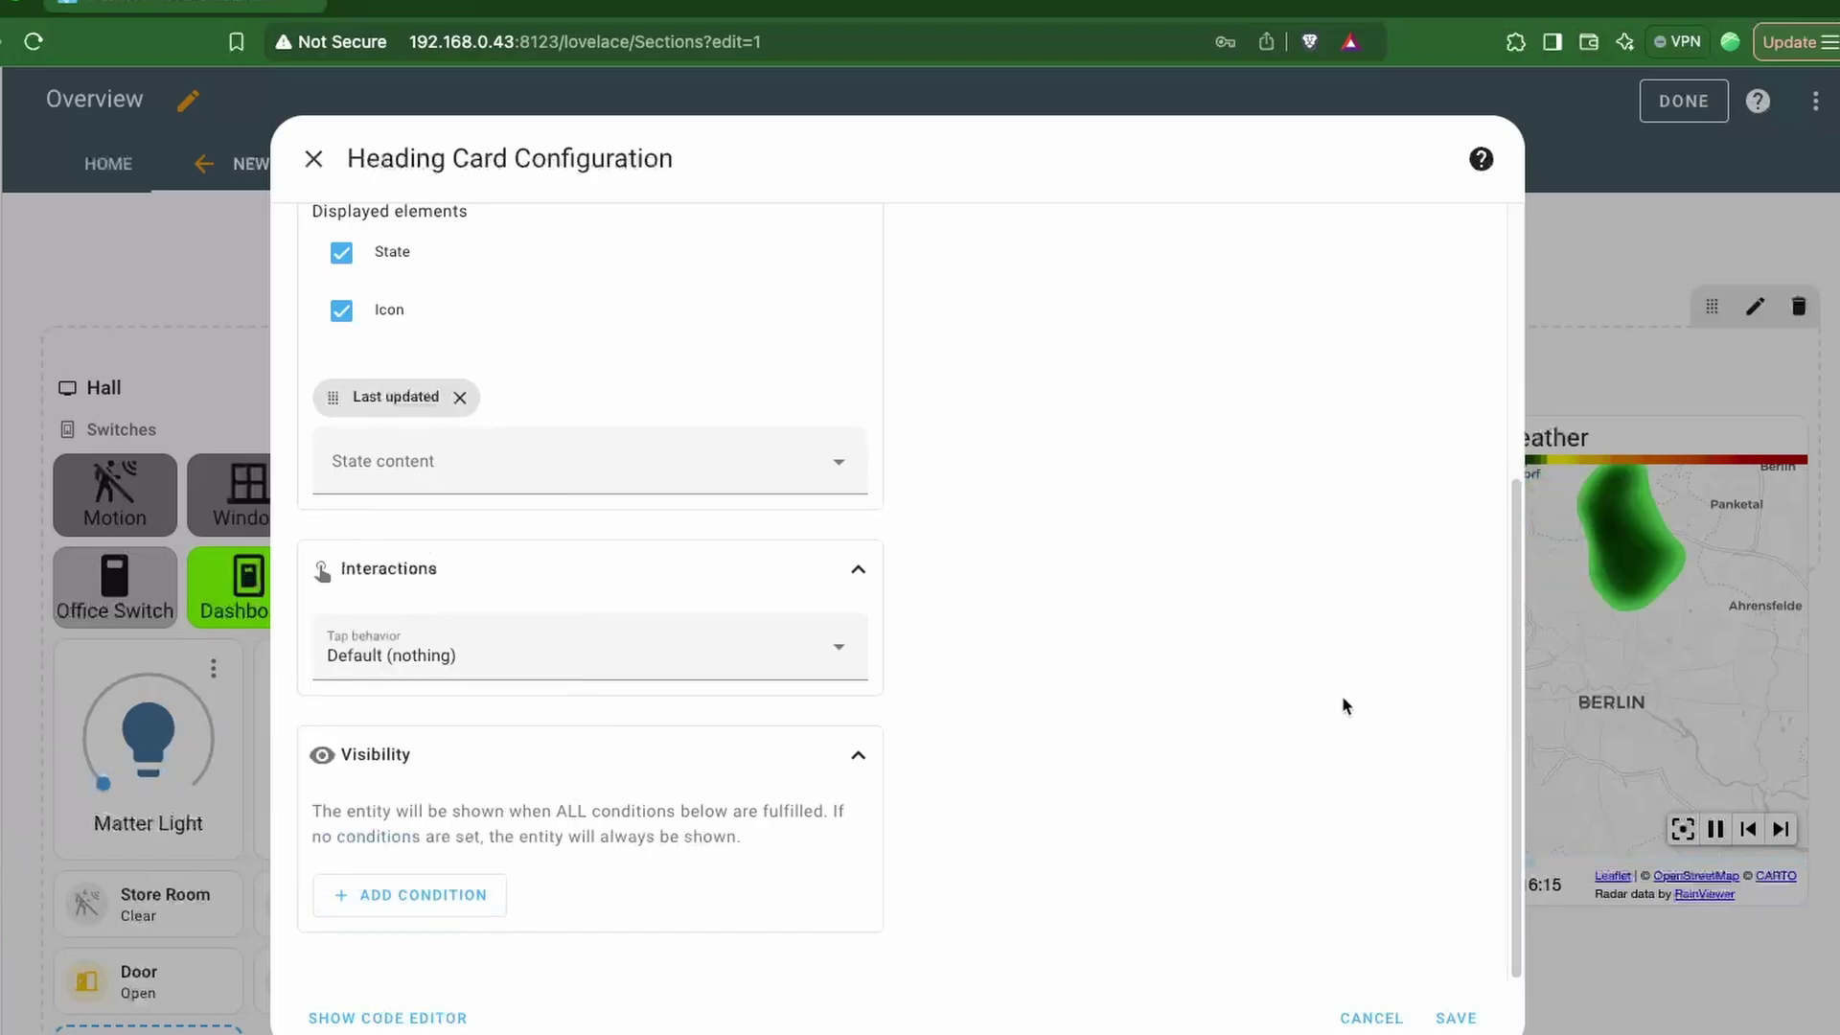
Save the Bedroom heading card and move it to the top of its section.
{"action": "left_click", "coordinate": [1453, 1016]}
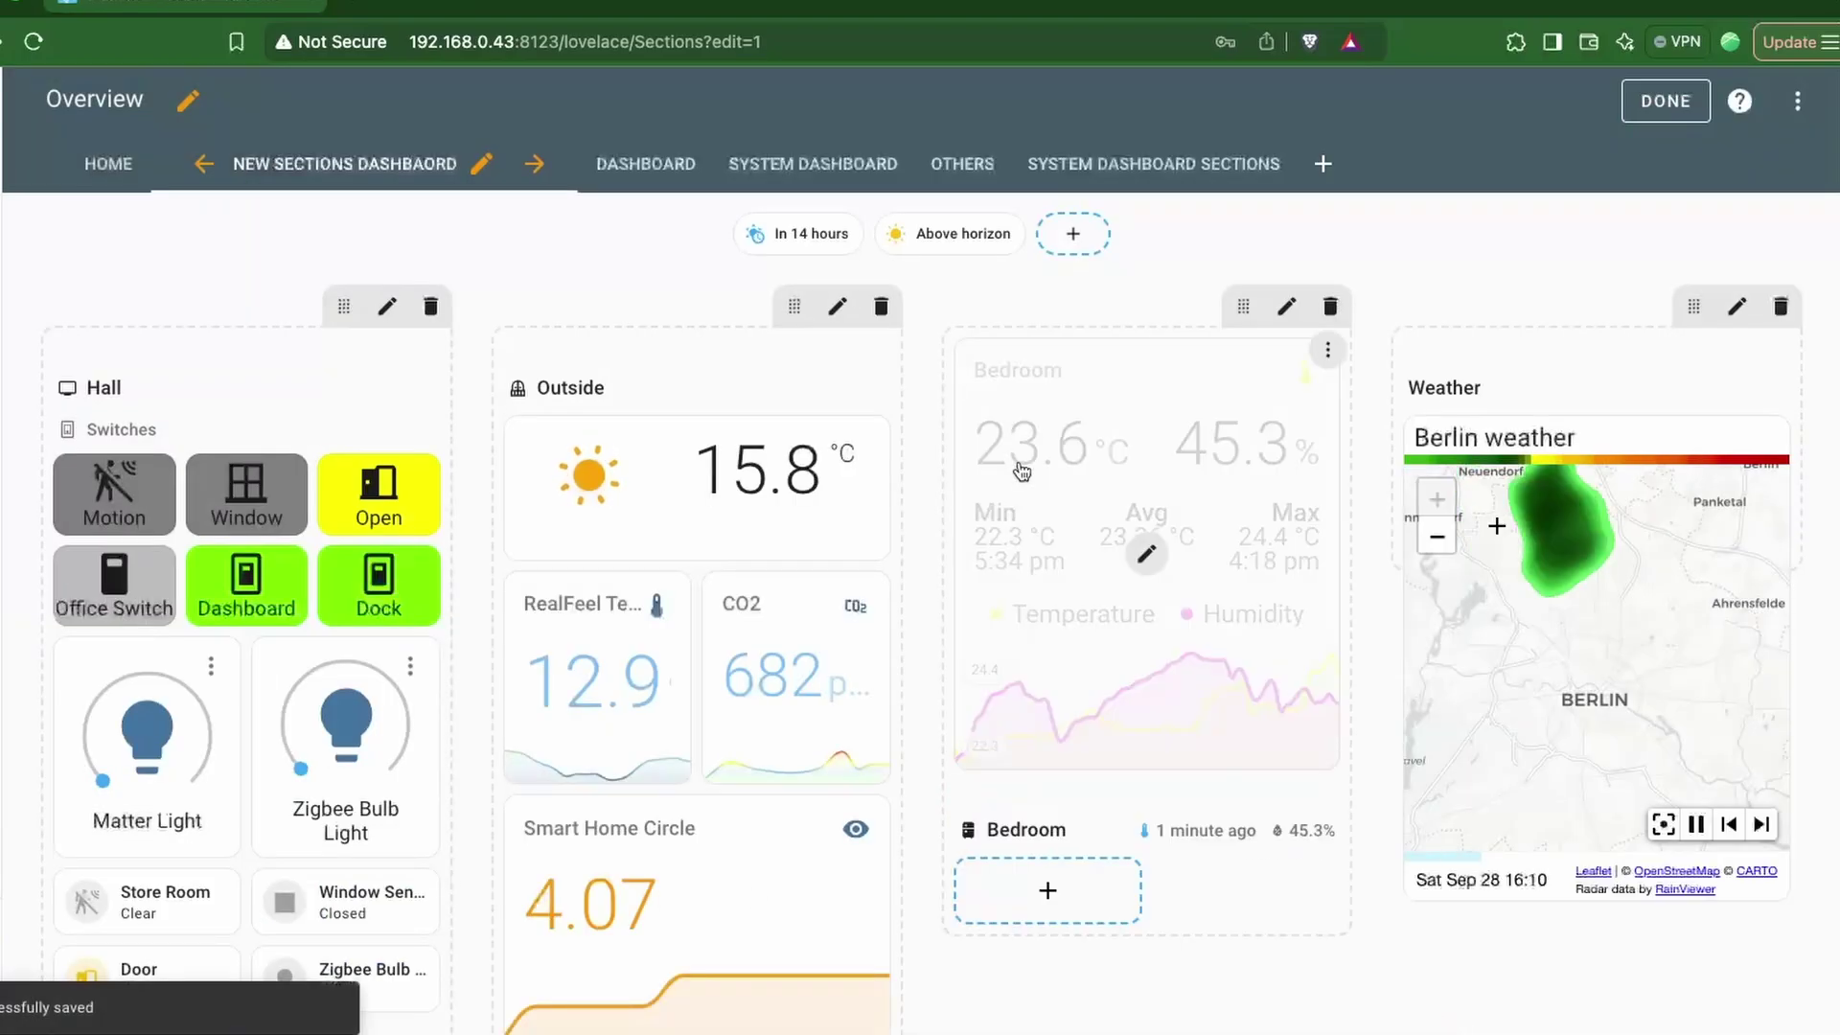
{"action": "left_click_drag", "start_coordinate": [1084, 760], "coordinate": [1078, 848]}
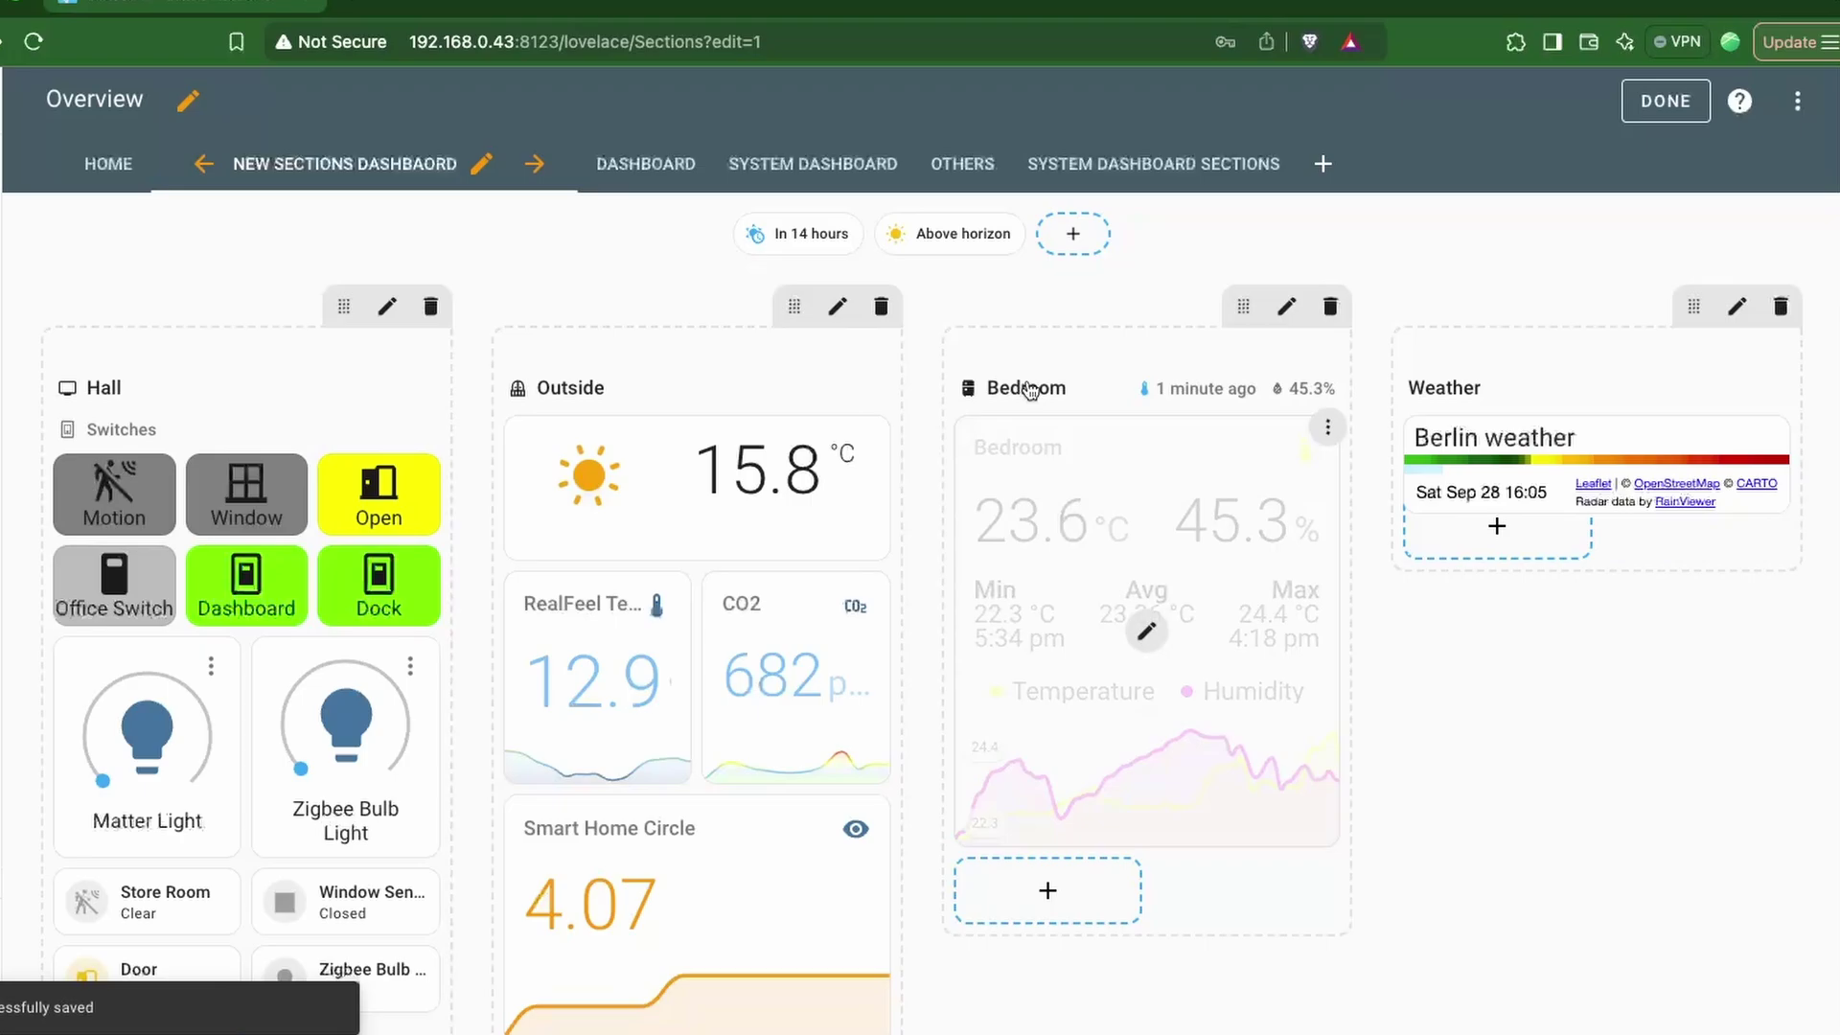
{"action": "left_click", "coordinate": [1687, 102]}
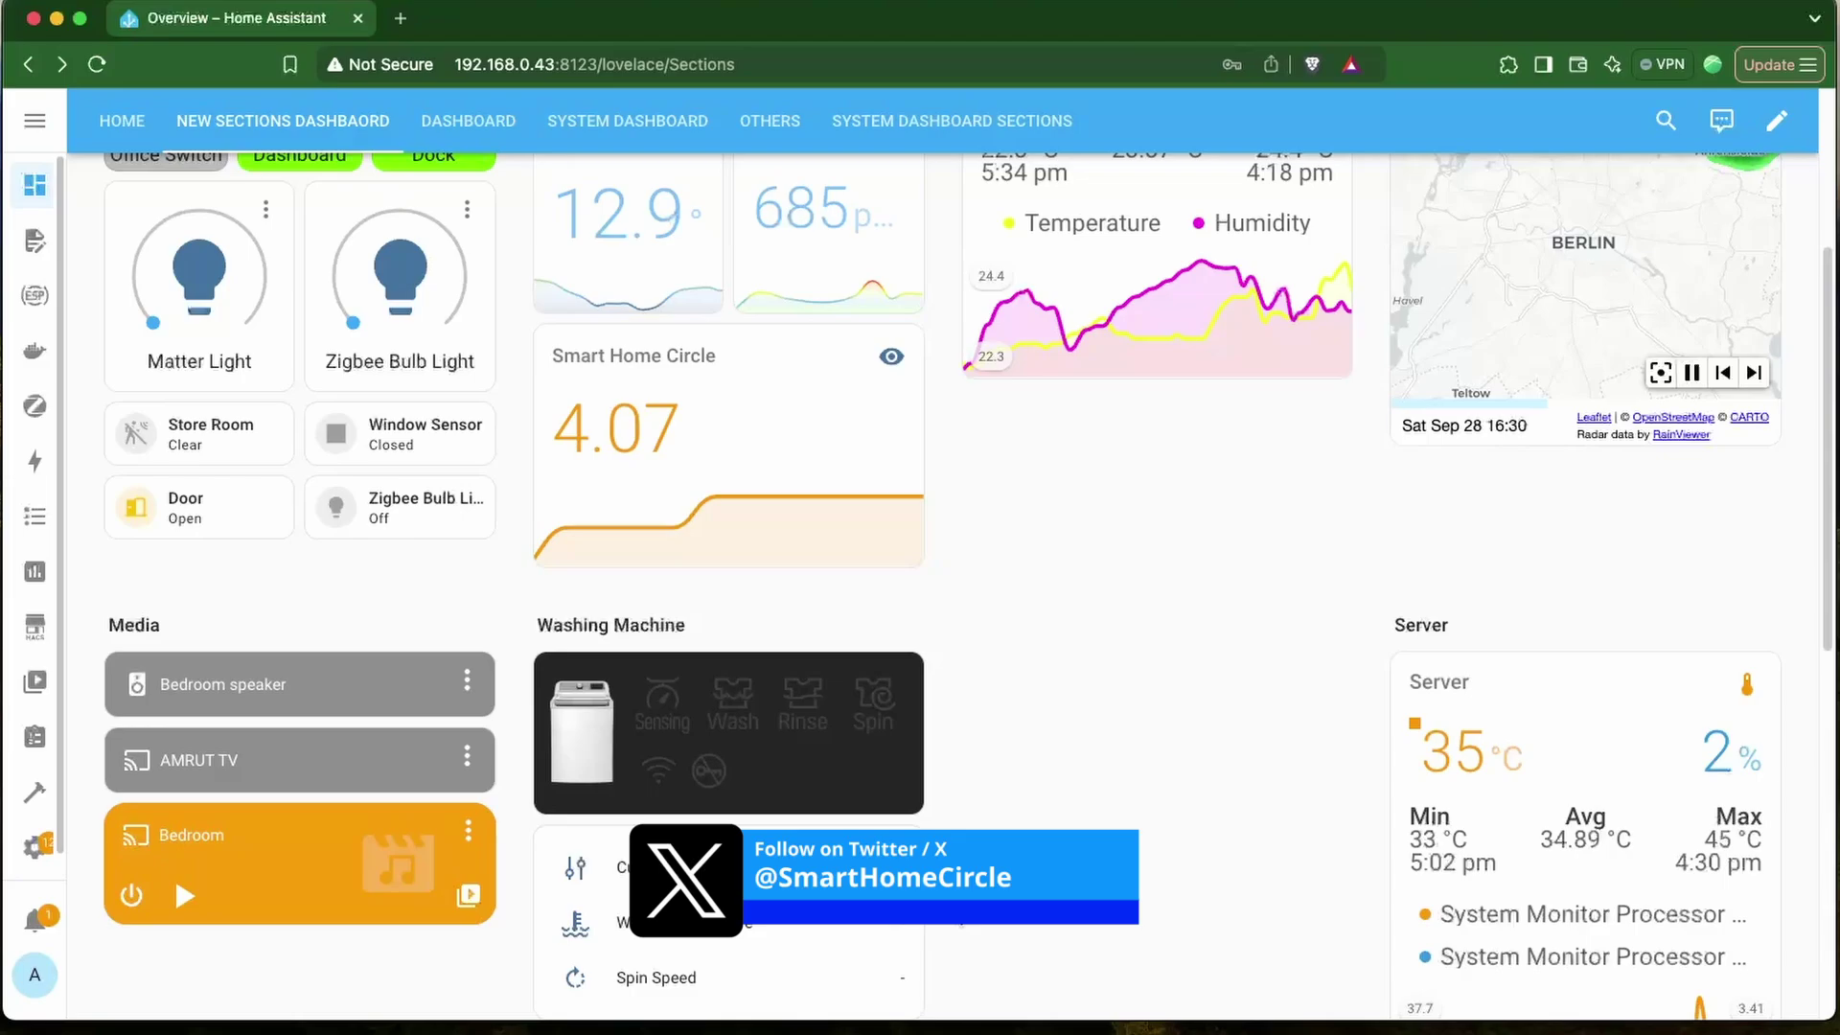
Re-enter dashboard editing and save the Washing Machine heading card's settings.
{"action": "scroll", "coordinate": [174, 874], "scroll_direction": "down", "scroll_amount": 5}
{"action": "left_click", "coordinate": [1777, 120]}
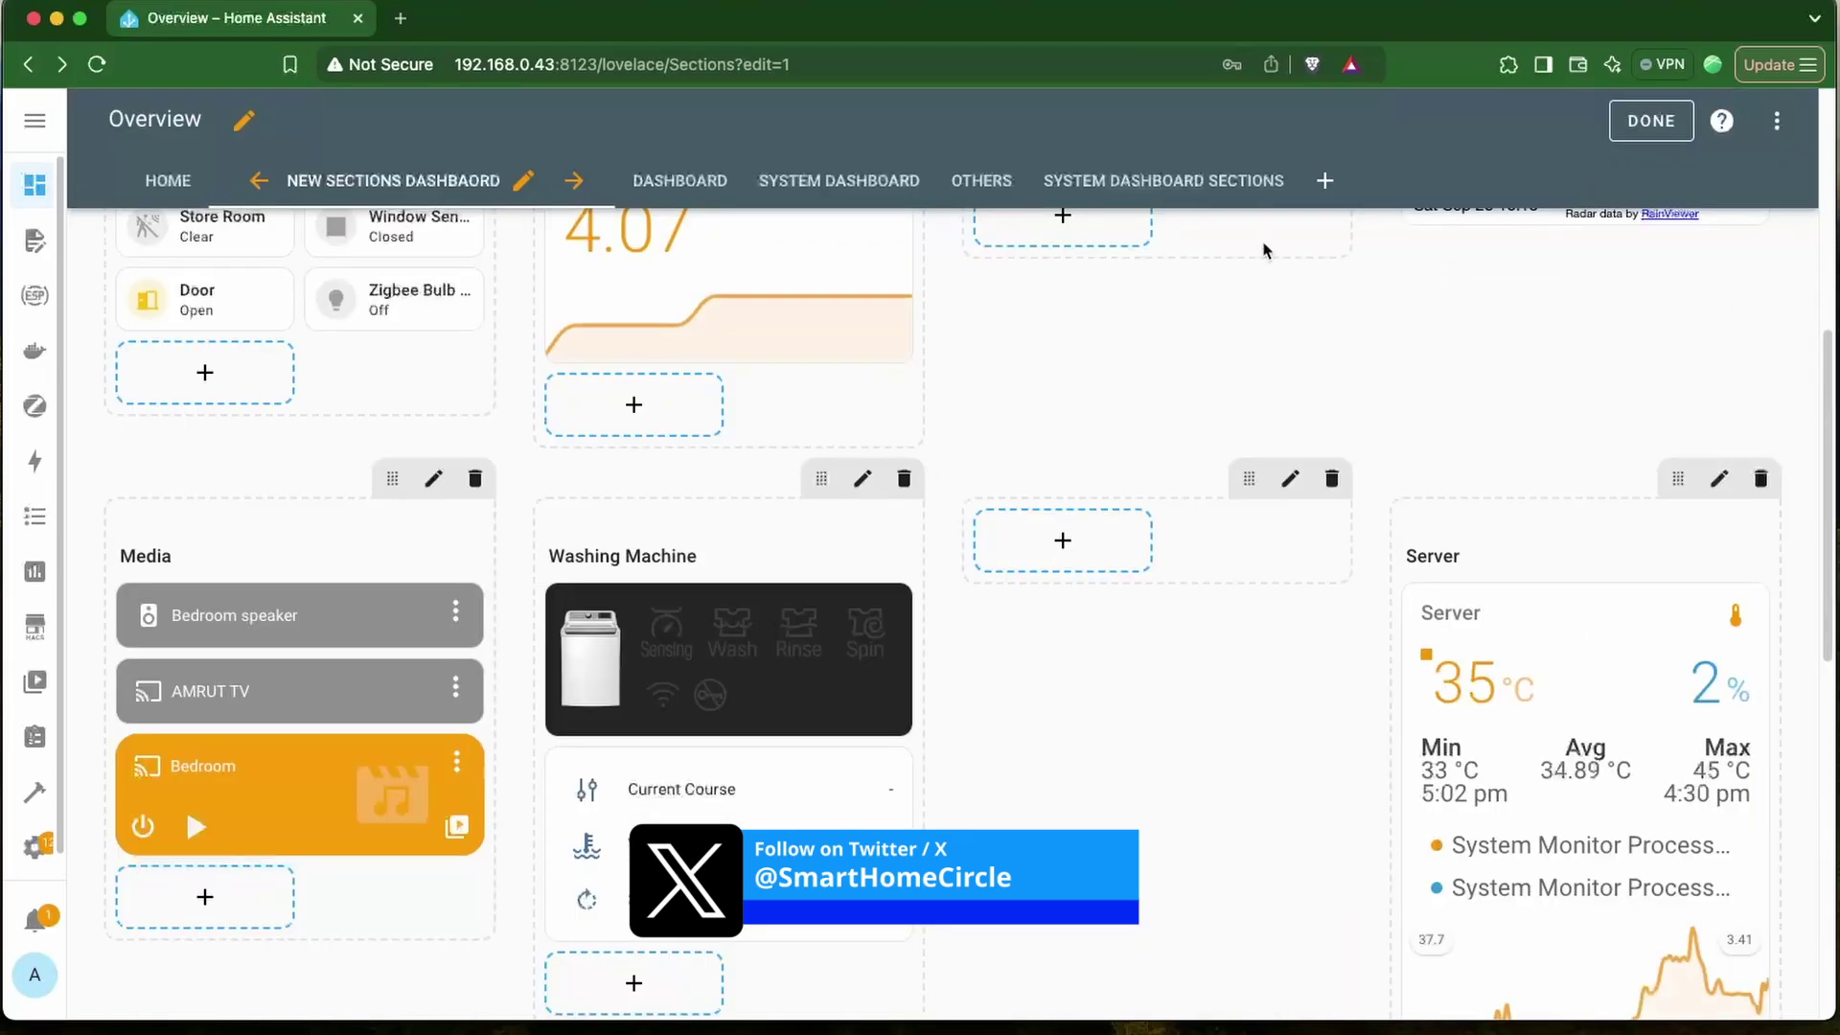
{"action": "left_click", "coordinate": [678, 554]}
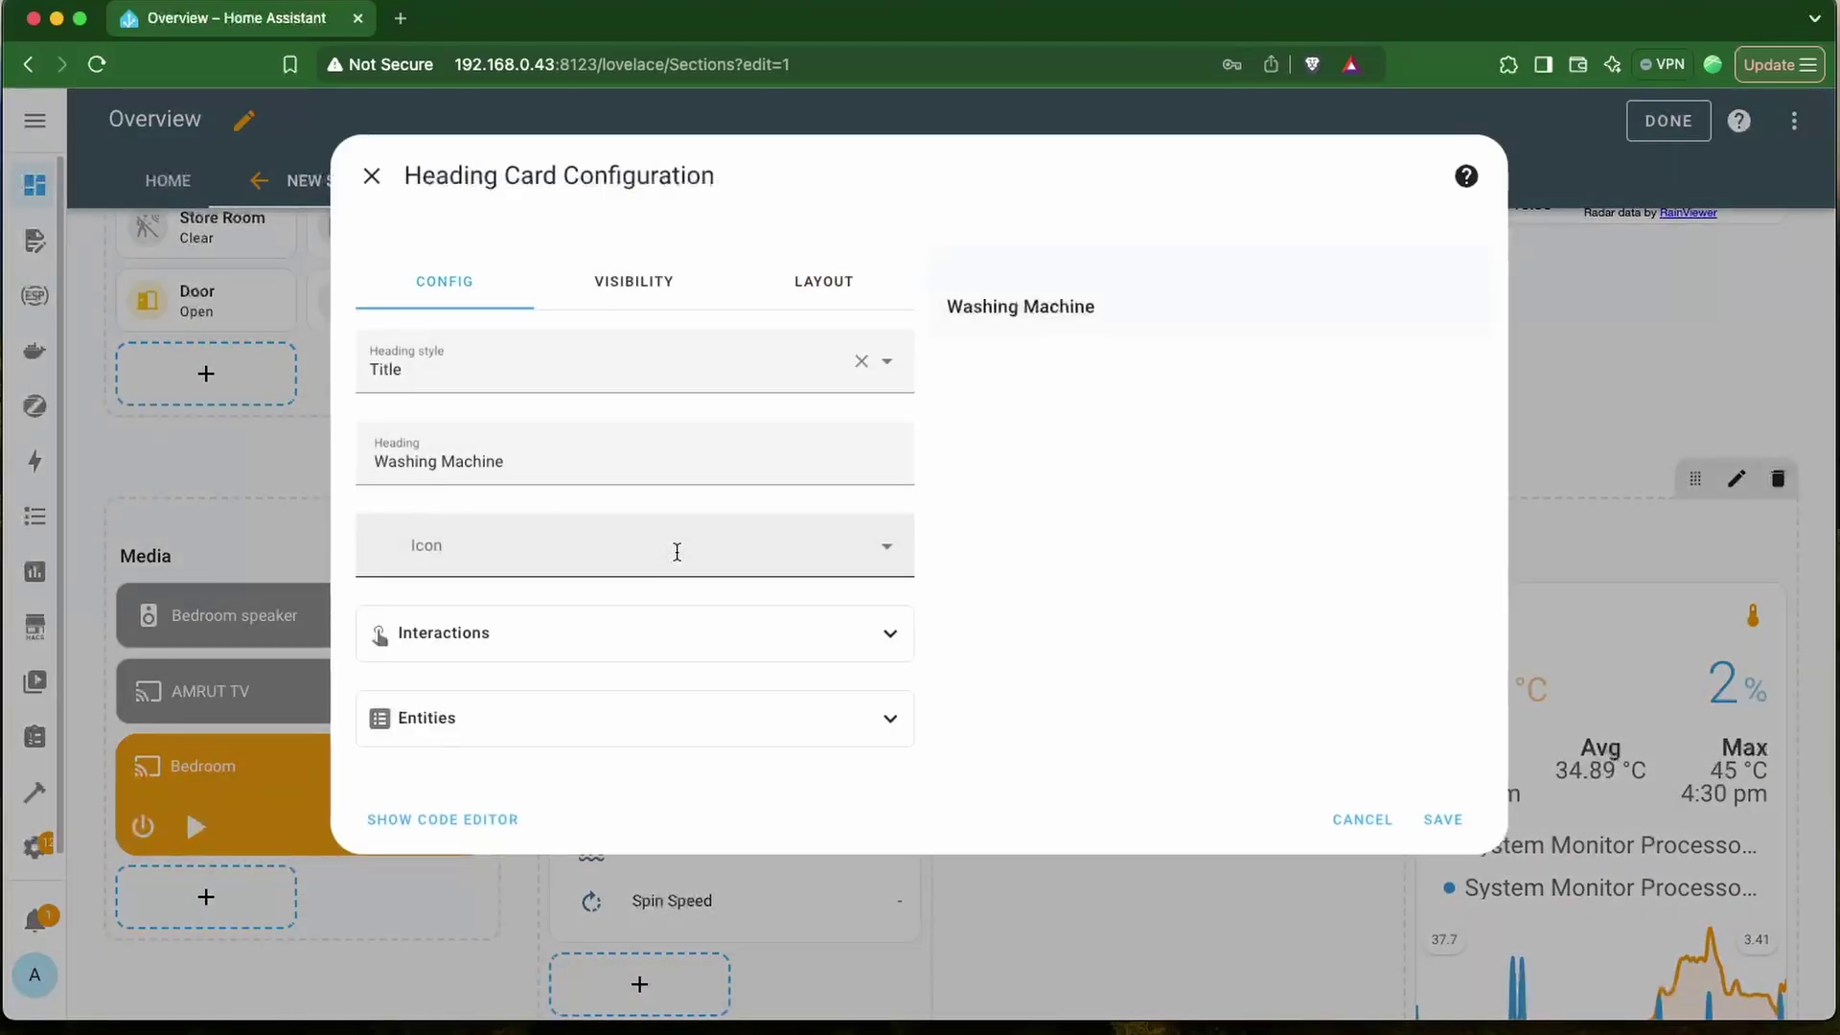
{"action": "left_click", "coordinate": [1423, 822]}
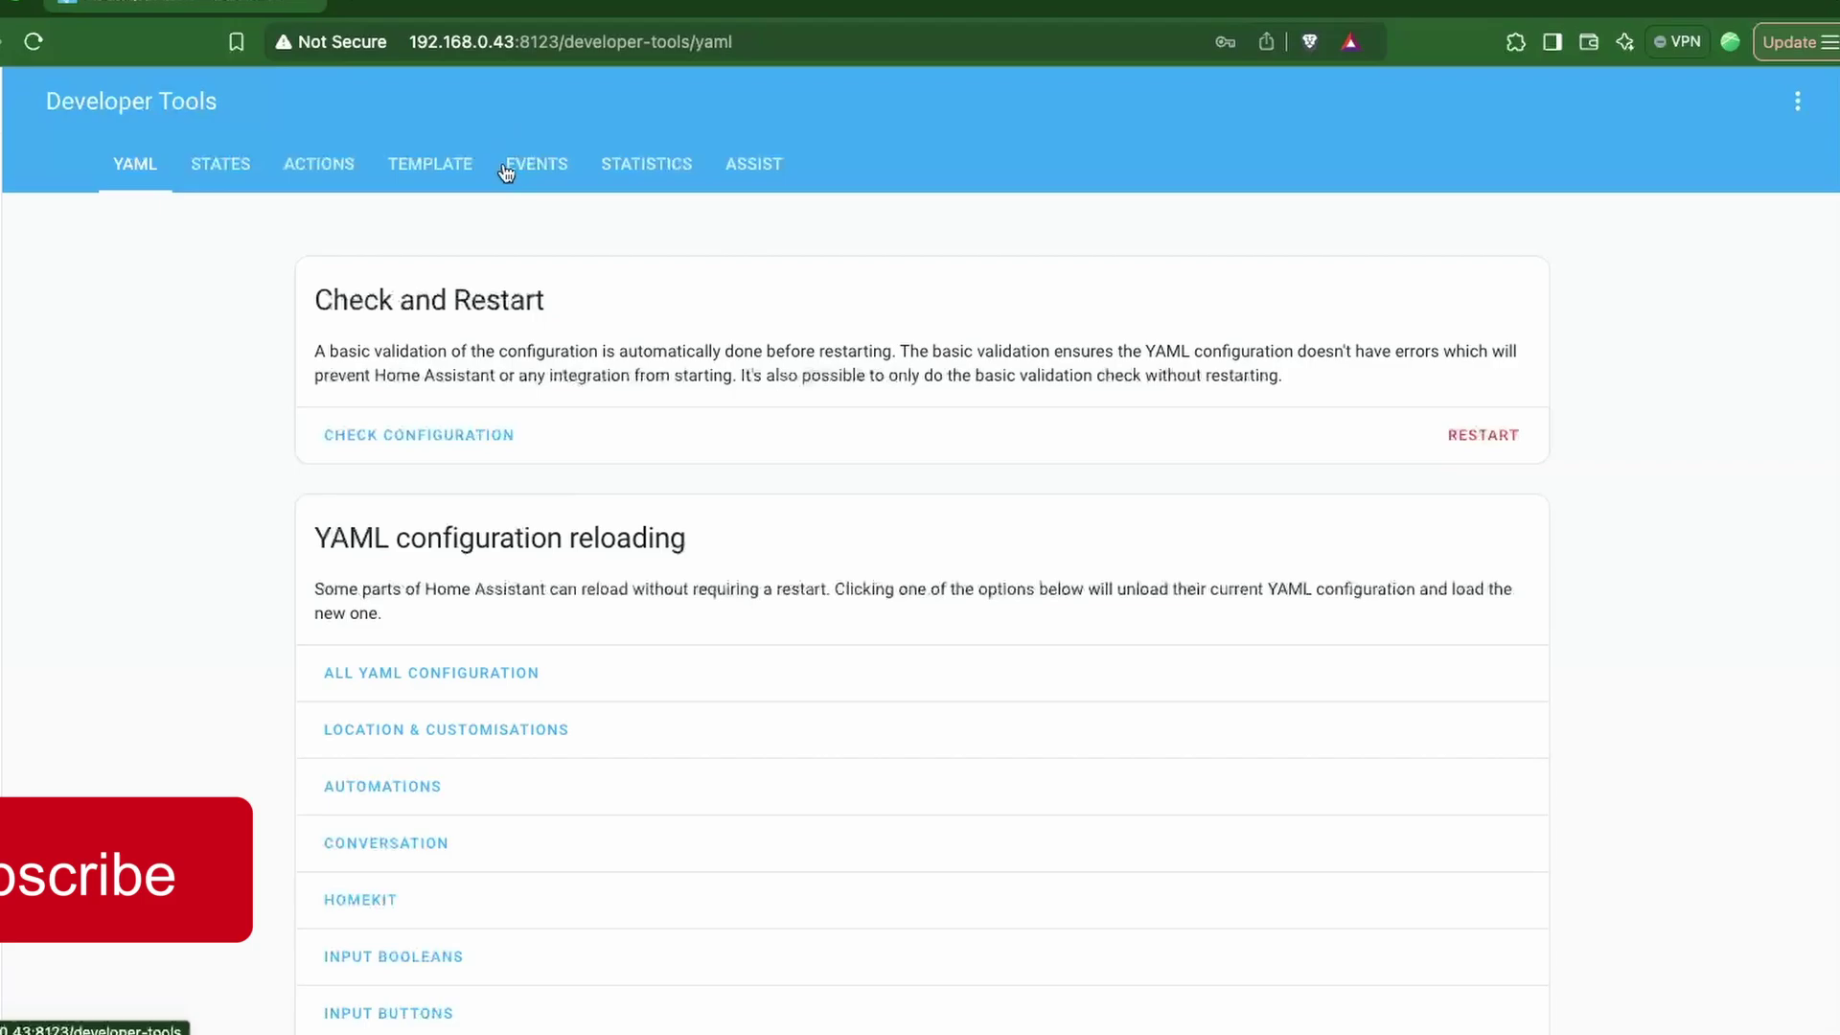
Show long-term statistics, open the ESP32 brightness unit-change fix, and scroll the table.
{"action": "left_click", "coordinate": [640, 165]}
{"action": "scroll", "coordinate": [733, 551], "scroll_direction": "down", "scroll_amount": 1}
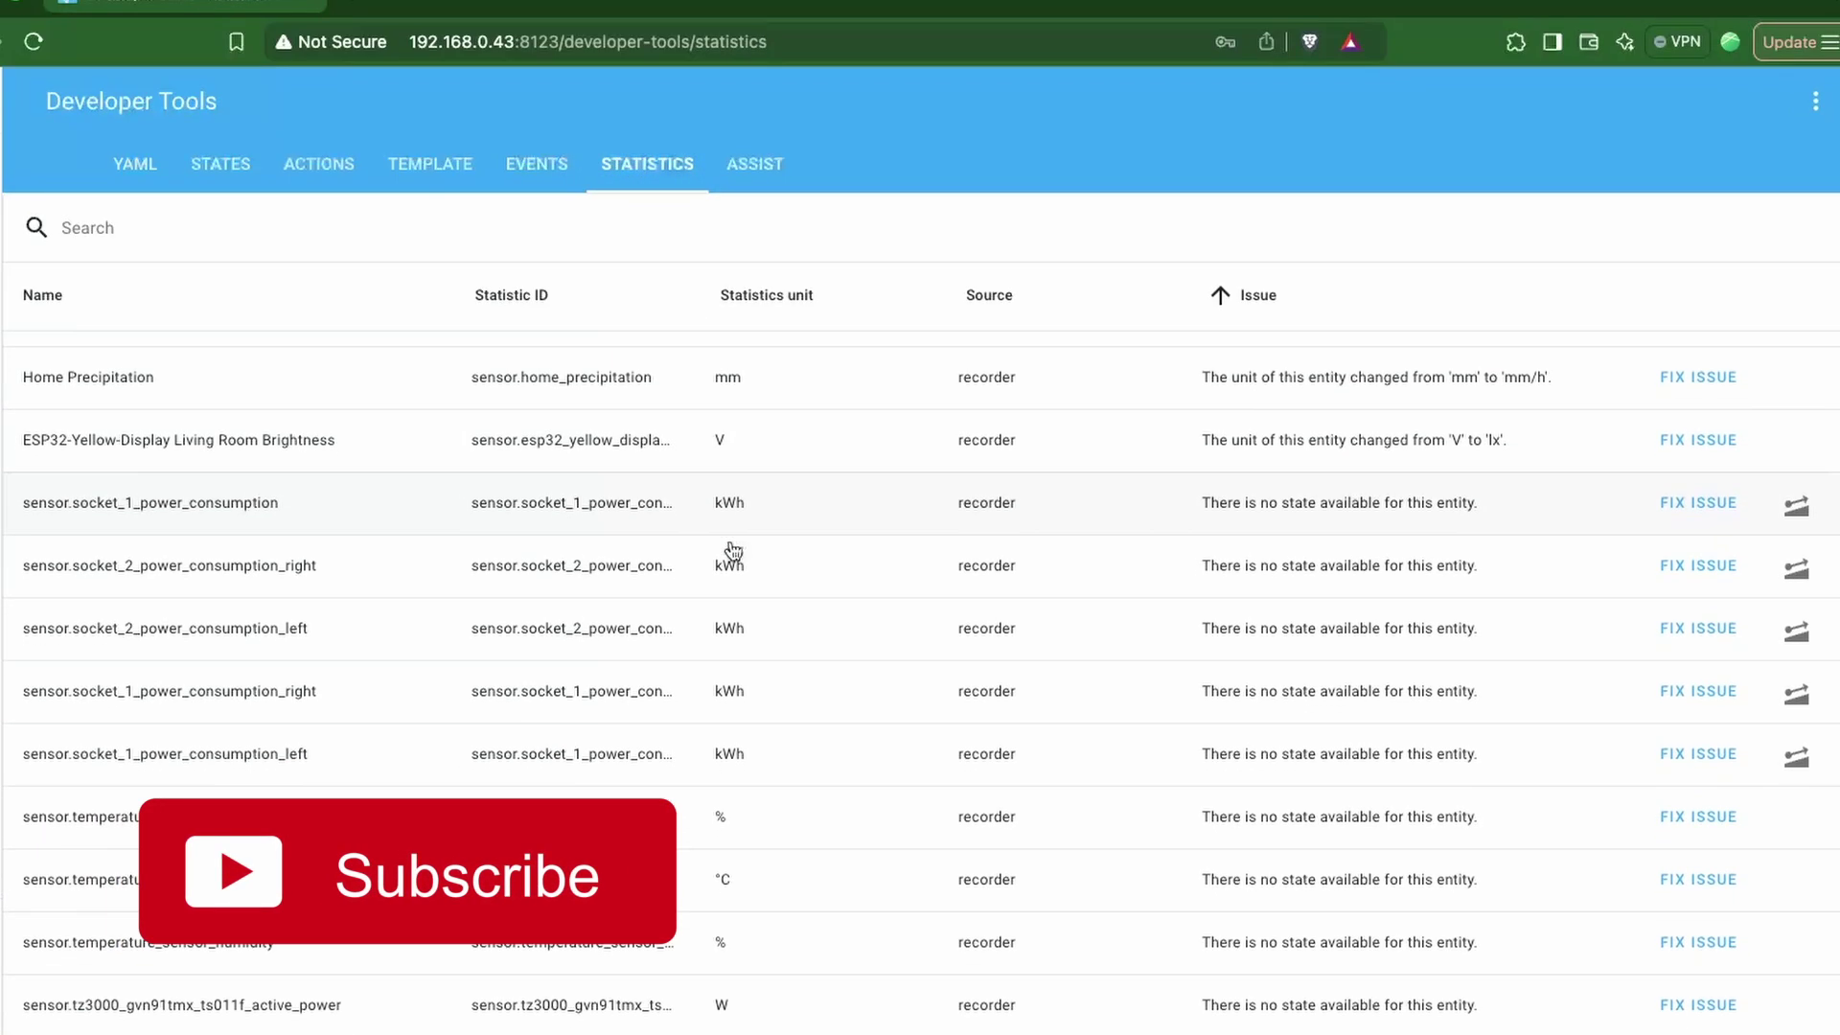
{"action": "scroll", "coordinate": [733, 551], "scroll_direction": "down", "scroll_amount": 5}
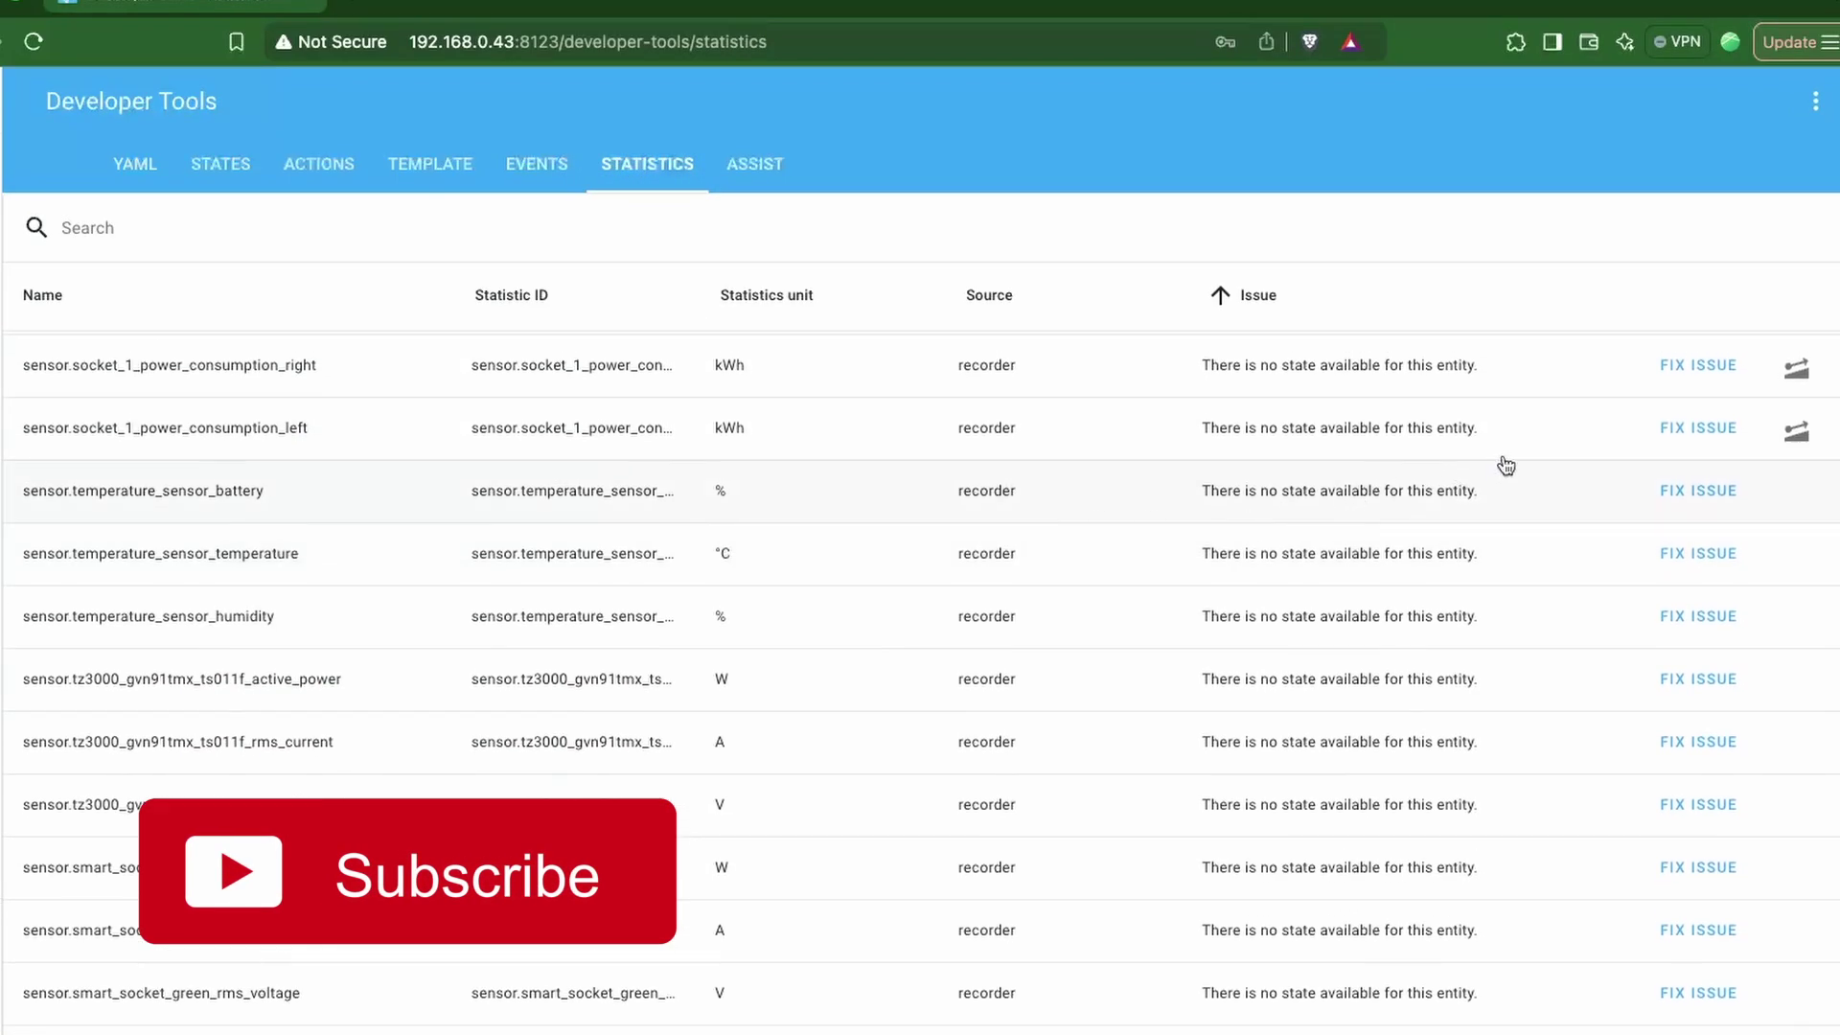
{"action": "scroll", "coordinate": [1506, 465], "scroll_direction": "up", "scroll_amount": 5}
{"action": "left_click", "coordinate": [1701, 493]}
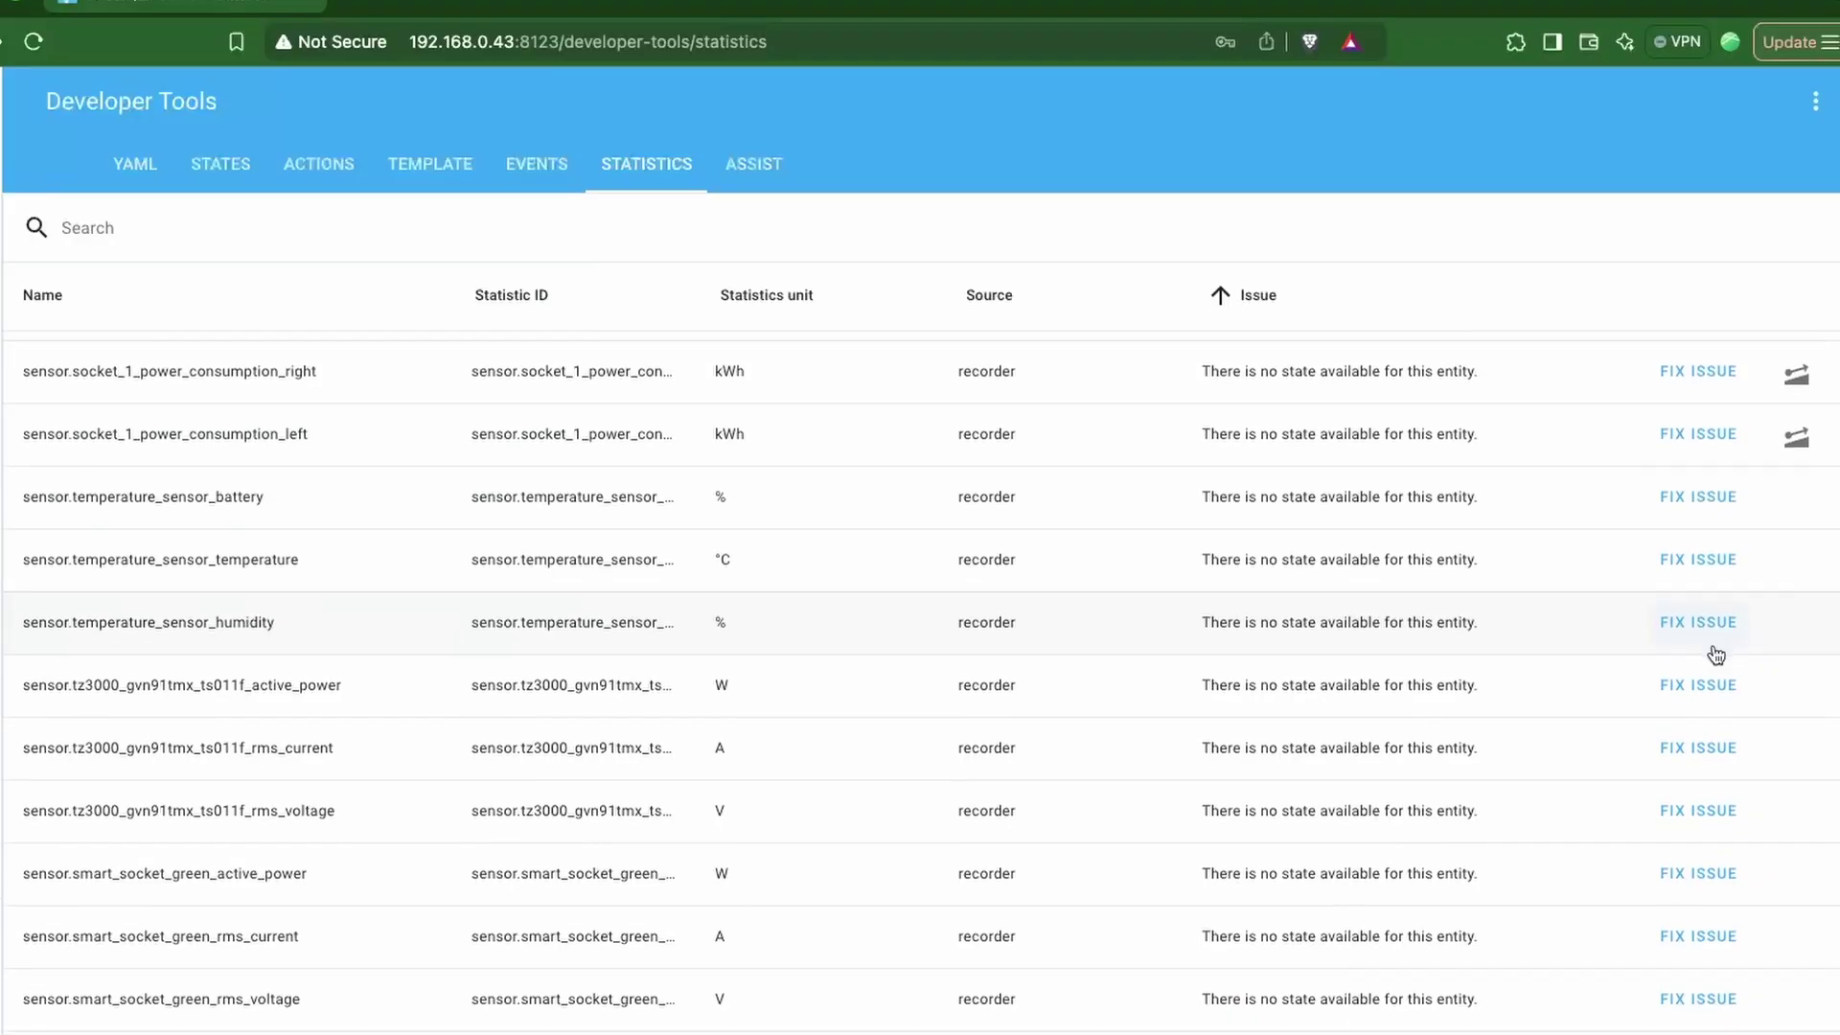
{"action": "scroll", "coordinate": [1720, 648], "scroll_direction": "down", "scroll_amount": 6}
{"action": "scroll", "coordinate": [1717, 655], "scroll_direction": "down", "scroll_amount": 15}
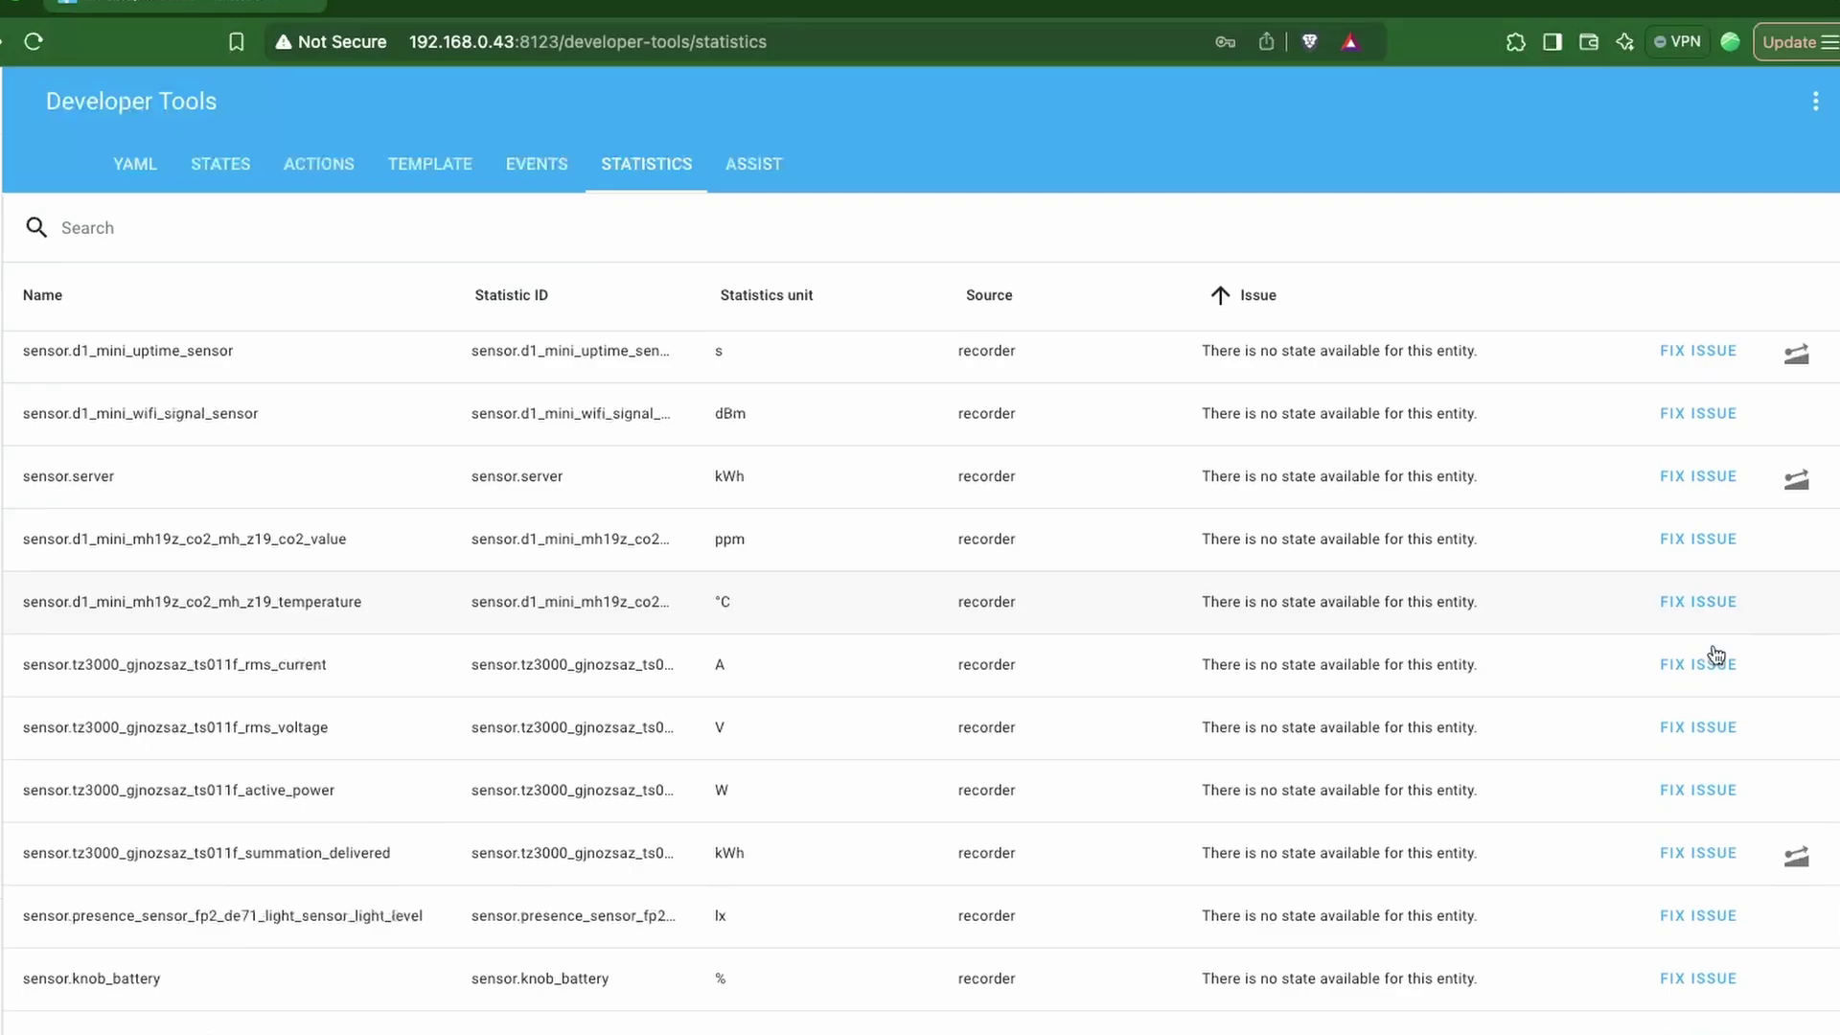
{"action": "scroll", "coordinate": [1717, 655], "scroll_direction": "down", "scroll_amount": 15}
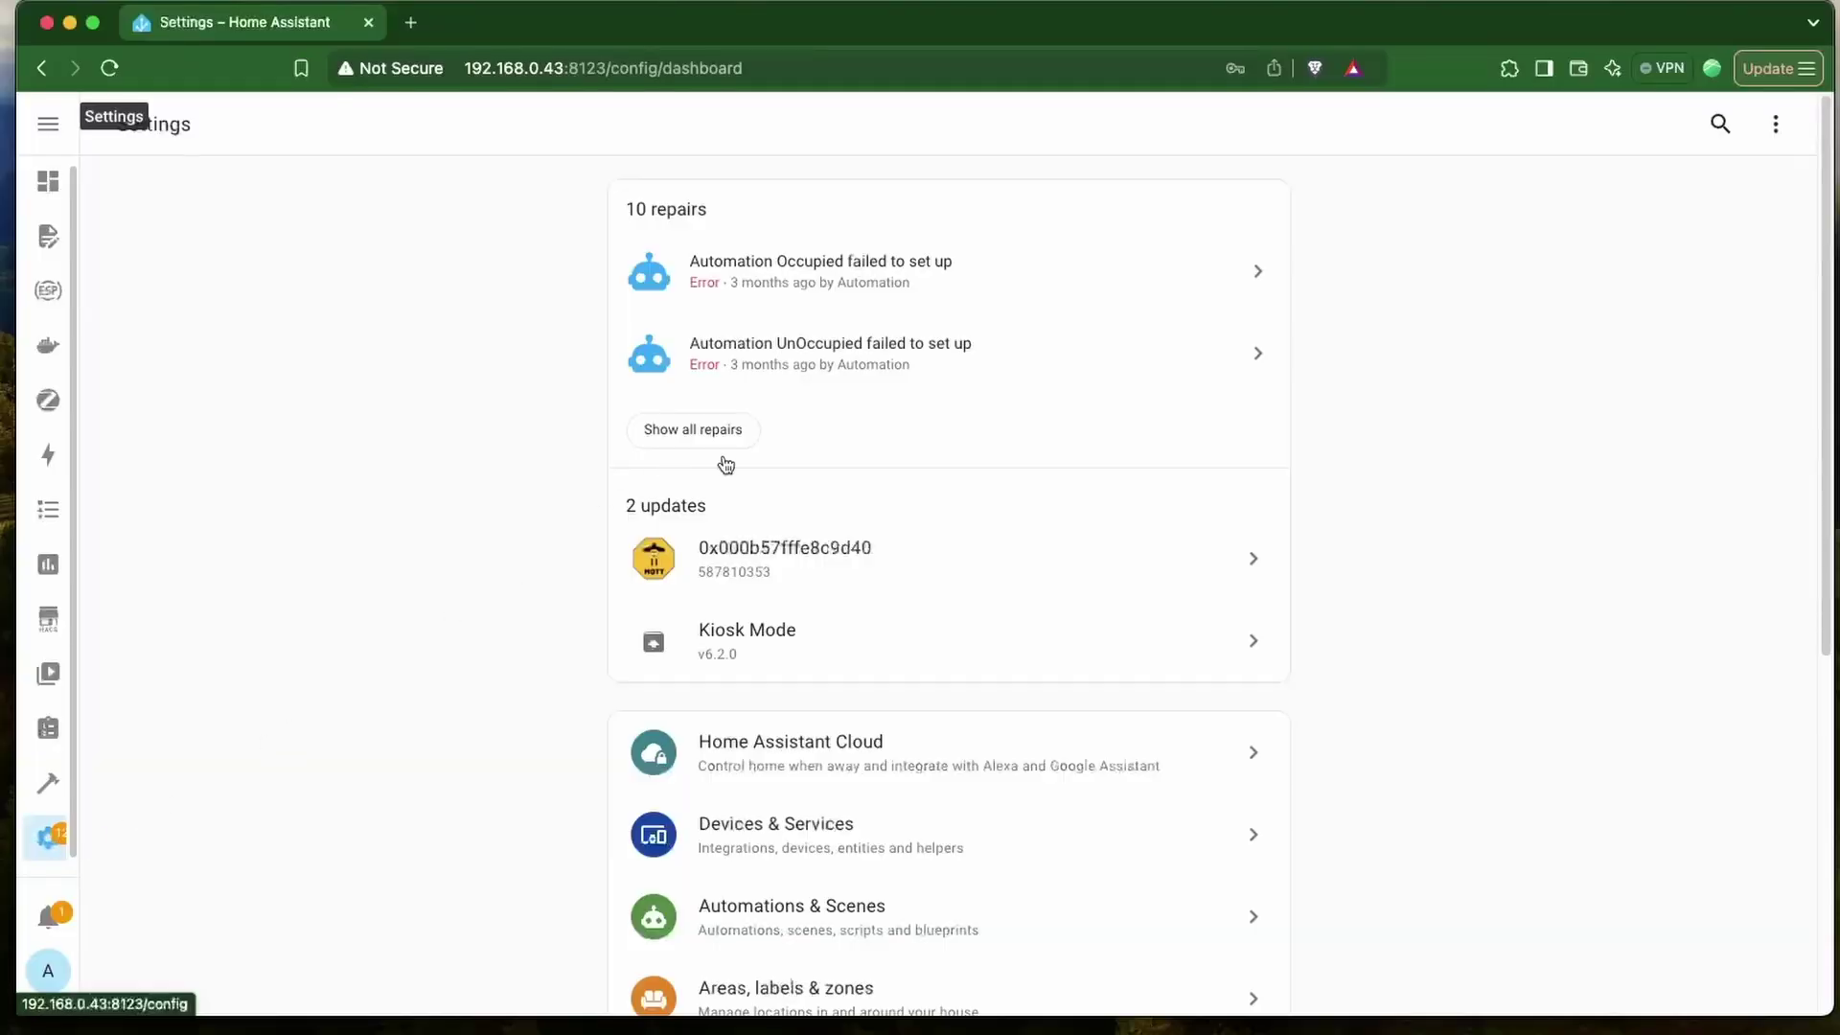
Show all repairs and read the ESP32 brightness and Automation Occupied error details.
{"action": "left_click", "coordinate": [757, 447]}
{"action": "scroll", "coordinate": [817, 657], "scroll_direction": "down", "scroll_amount": 2}
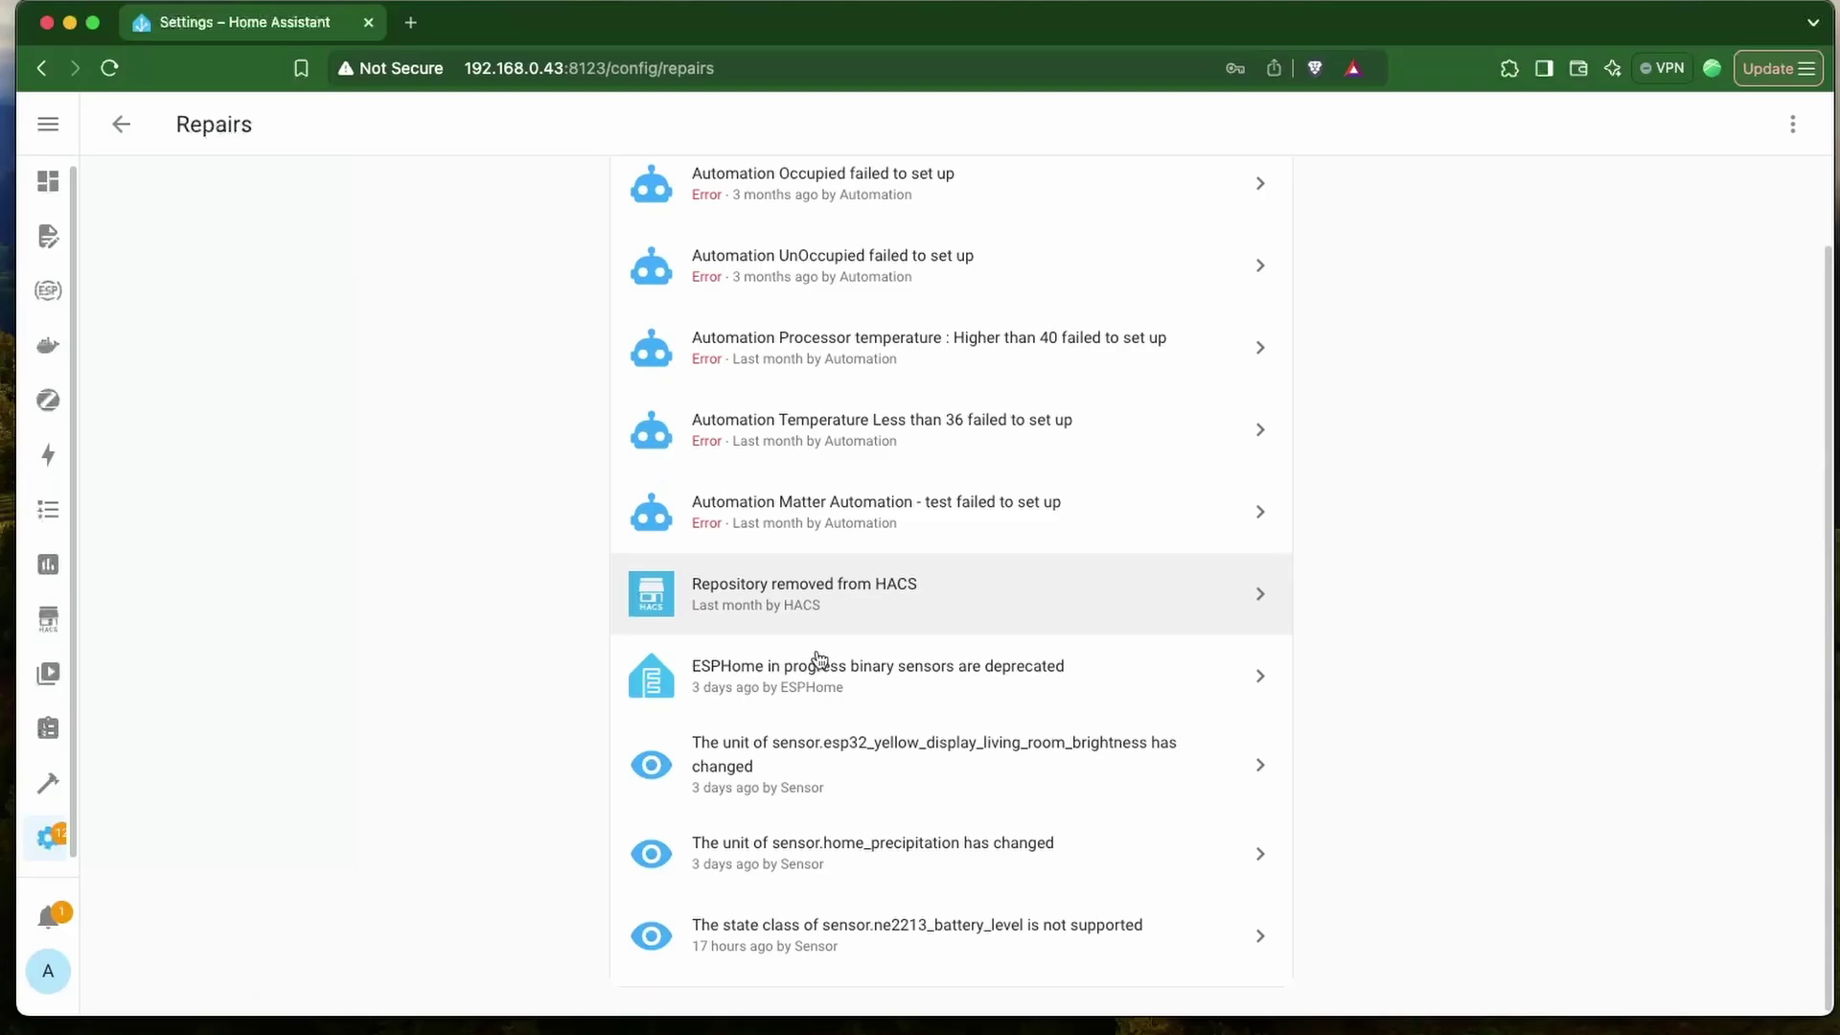
{"action": "left_click", "coordinate": [884, 792]}
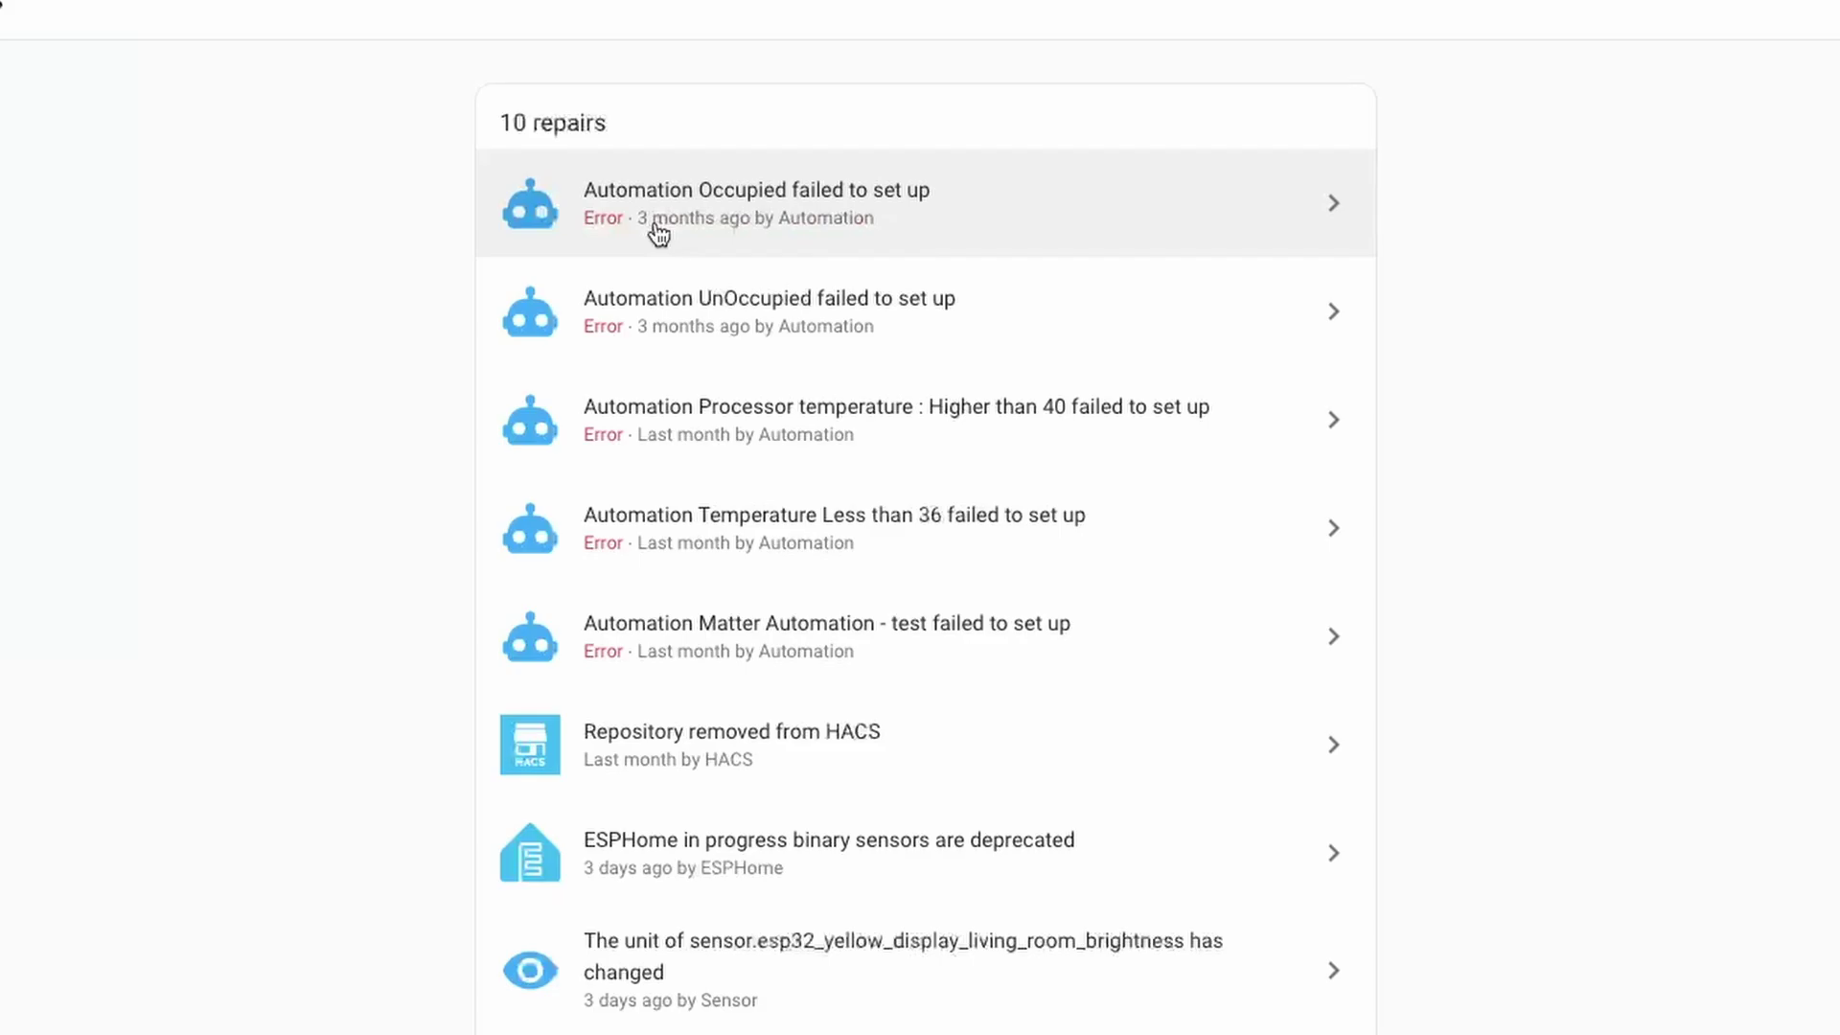
{"action": "left_click", "coordinate": [964, 227]}
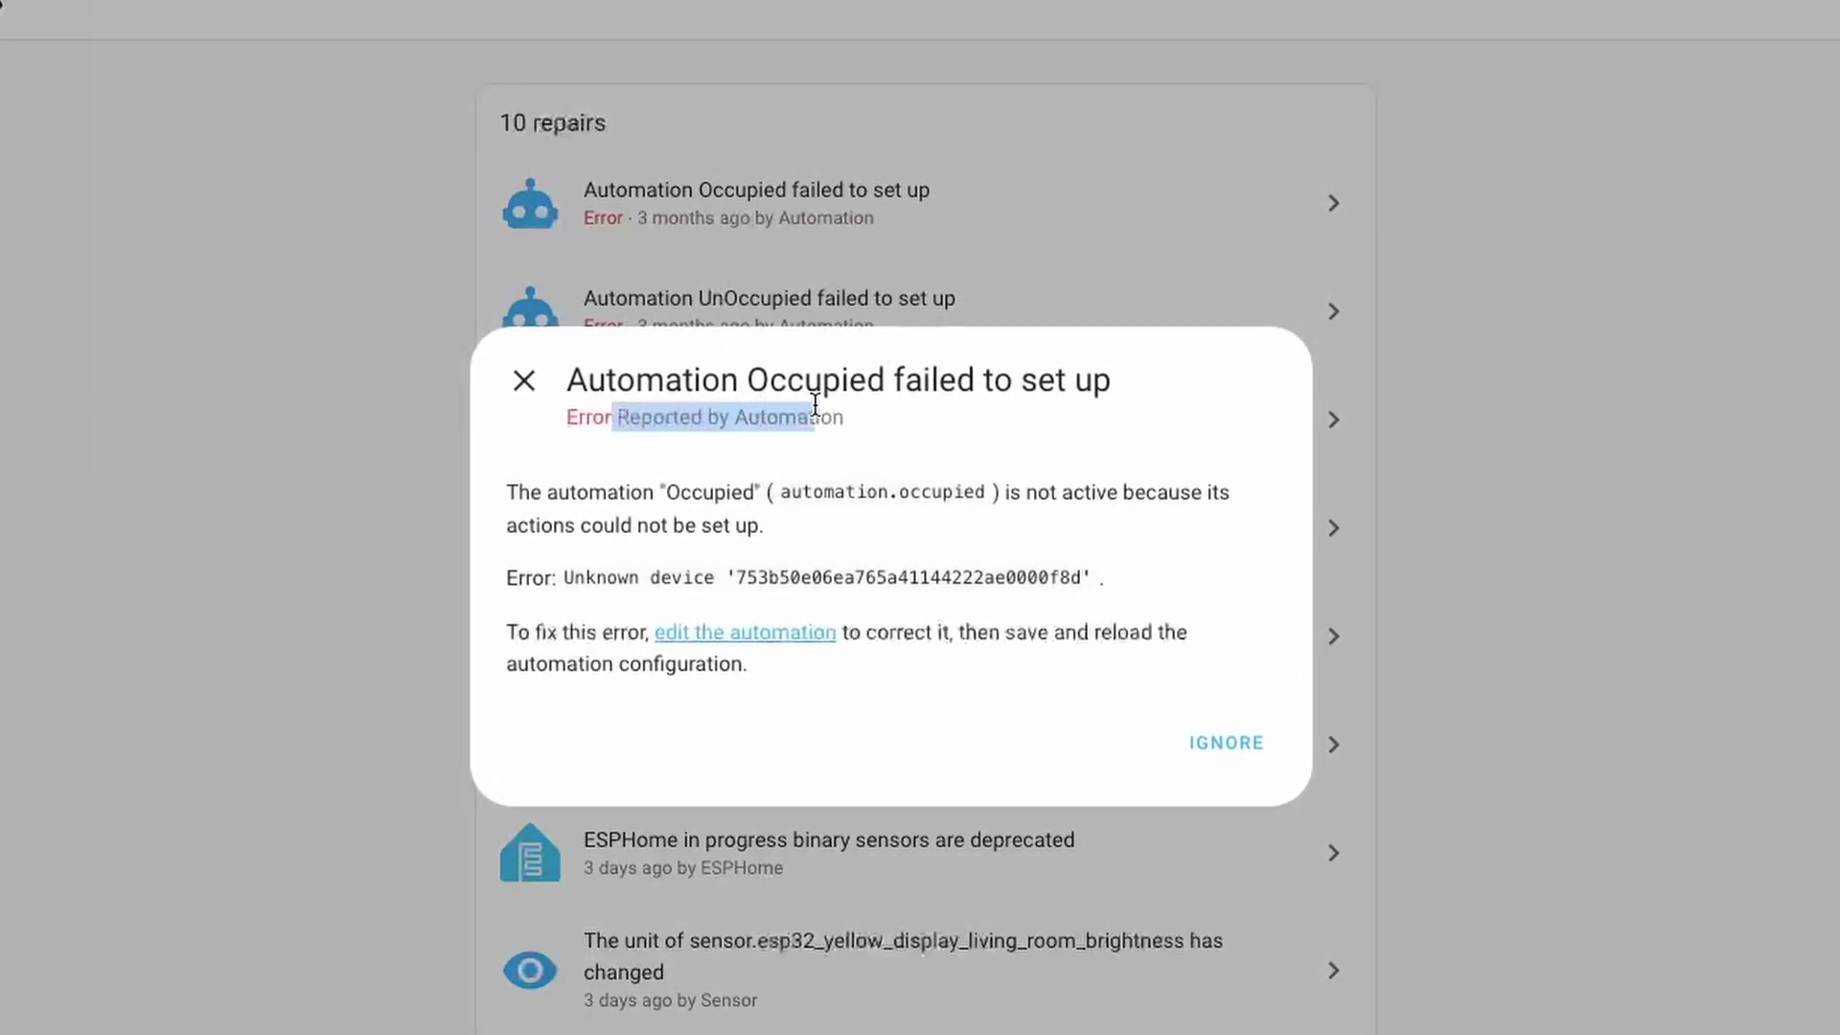
{"action": "left_click", "coordinate": [1014, 469]}
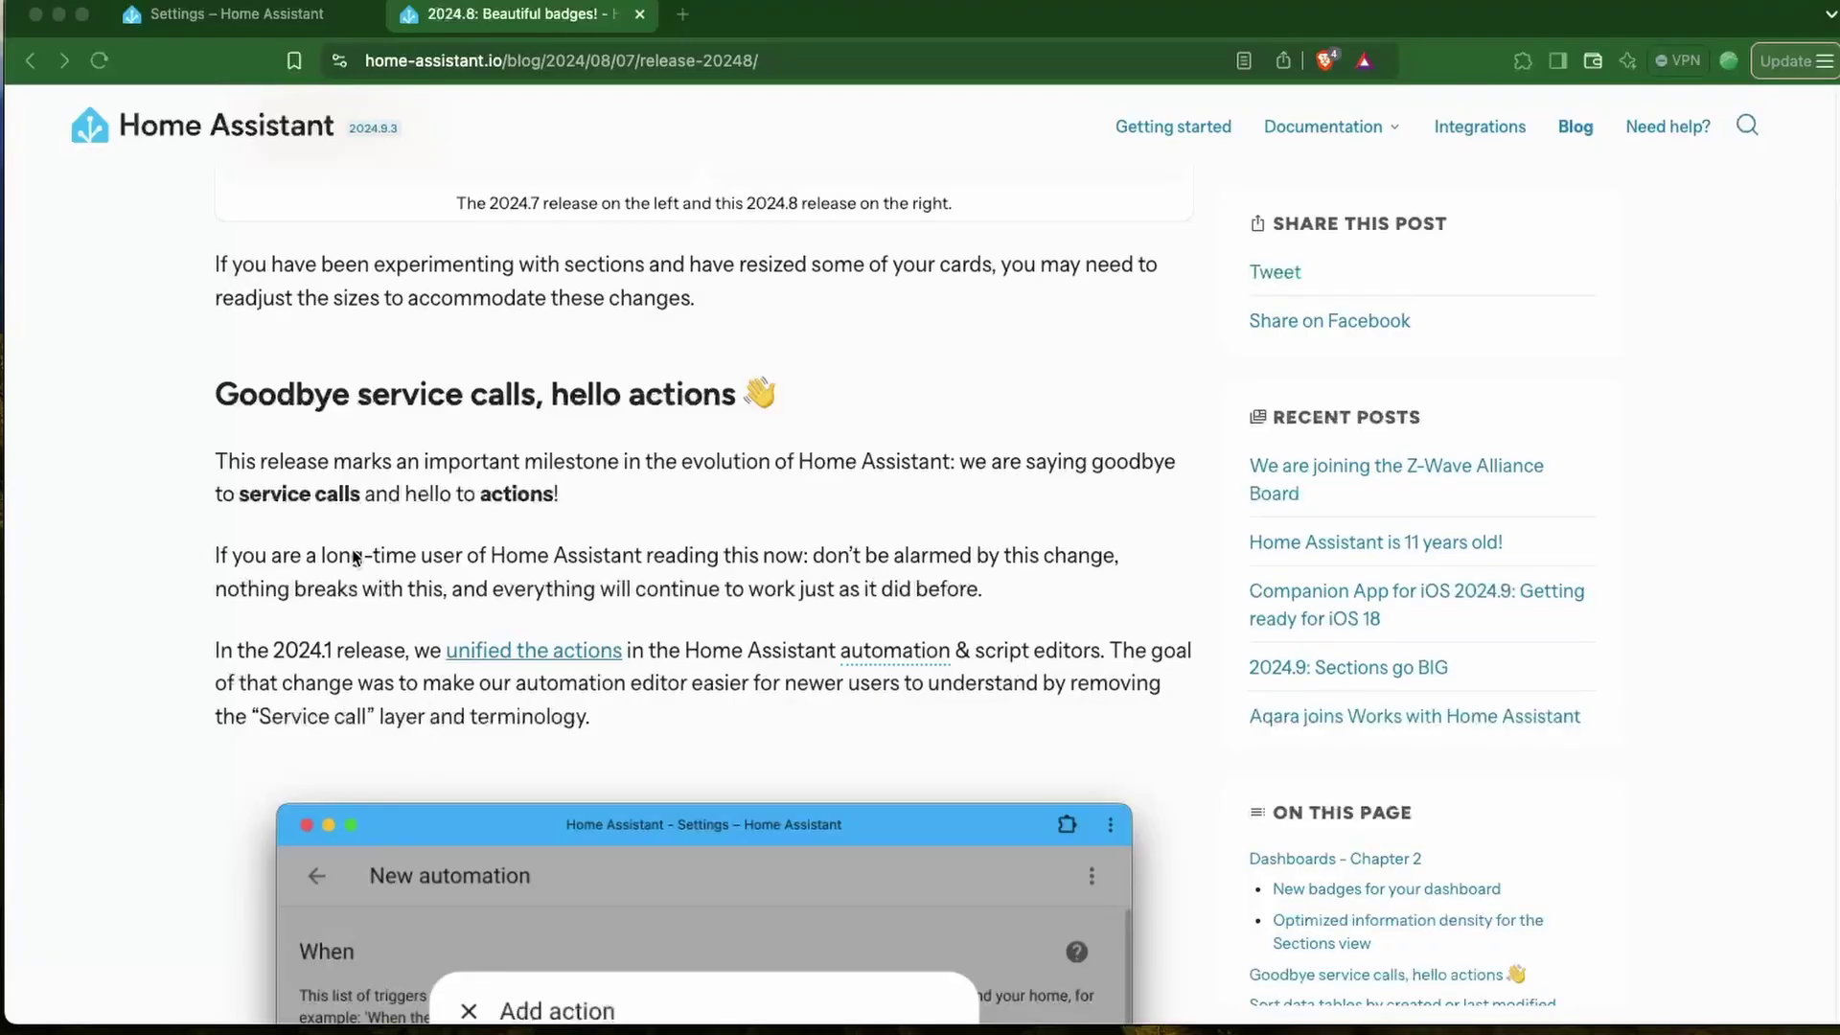
{"action": "left_click_drag", "start_coordinate": [213, 394], "coordinate": [738, 400]}
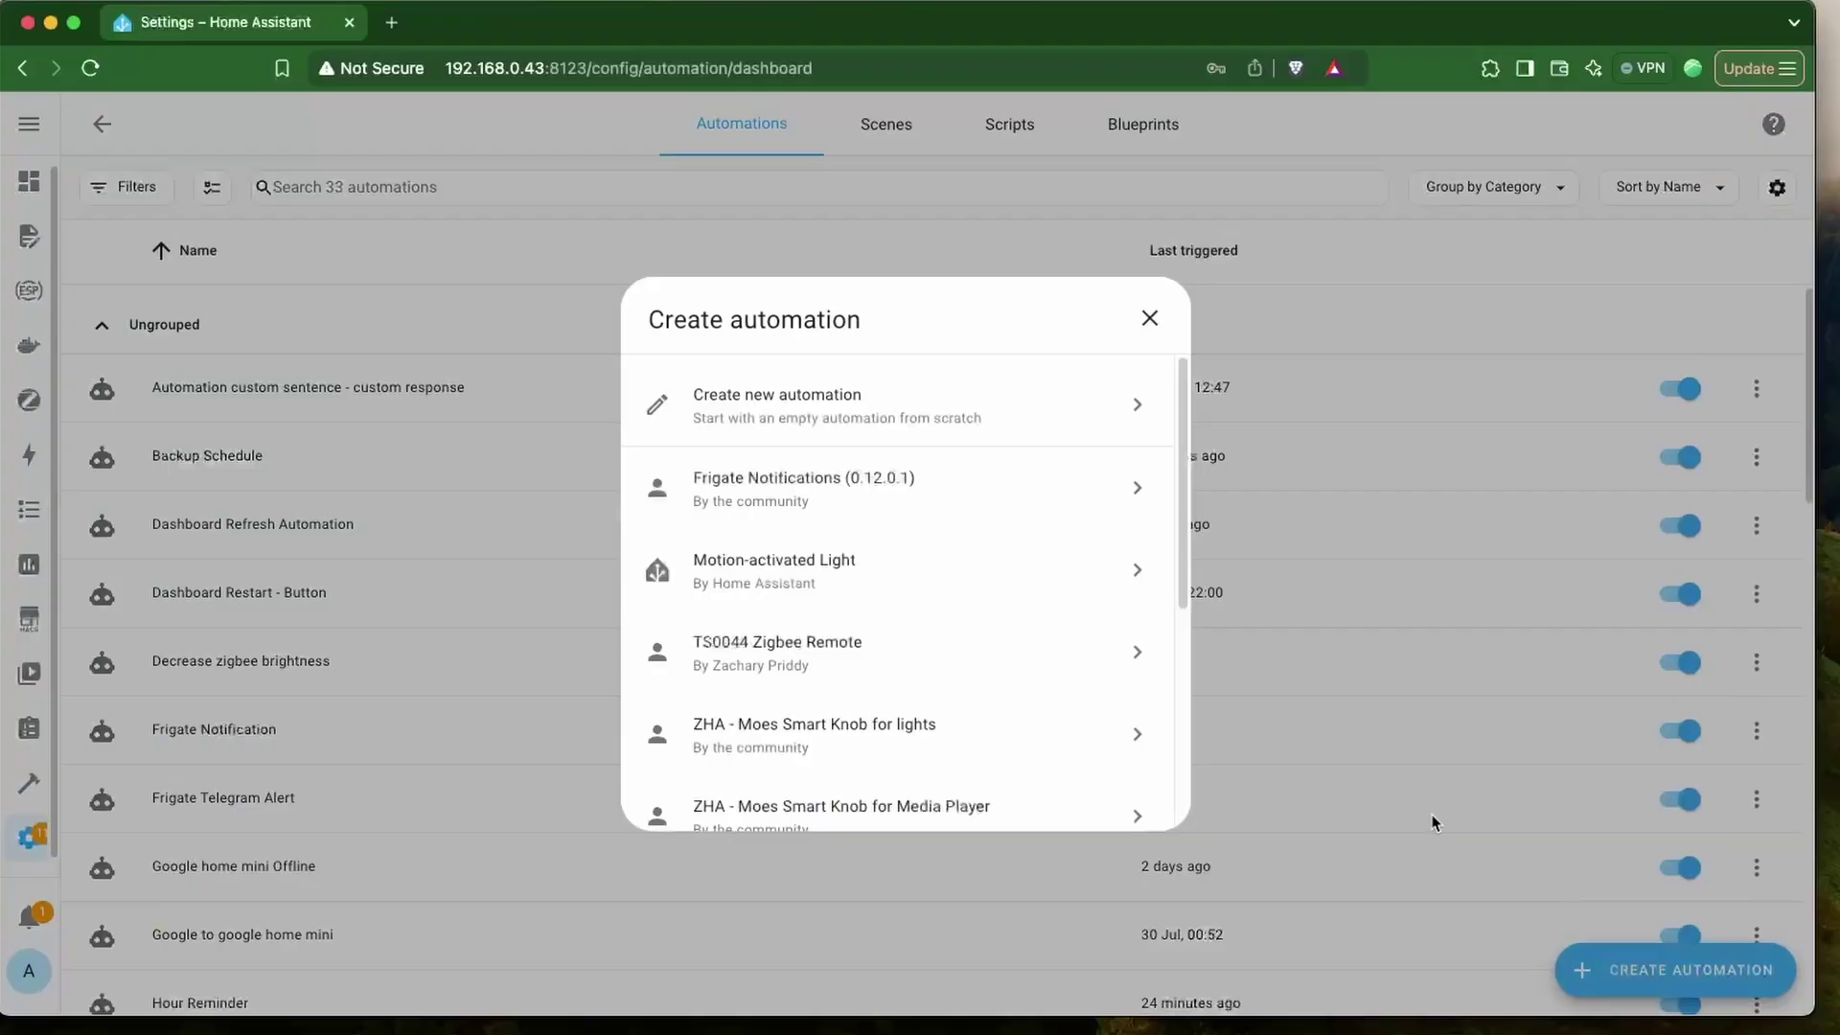
Create a new automation in YAML, highlighting its triggers, conditions and actions keys.
{"action": "left_click", "coordinate": [877, 414]}
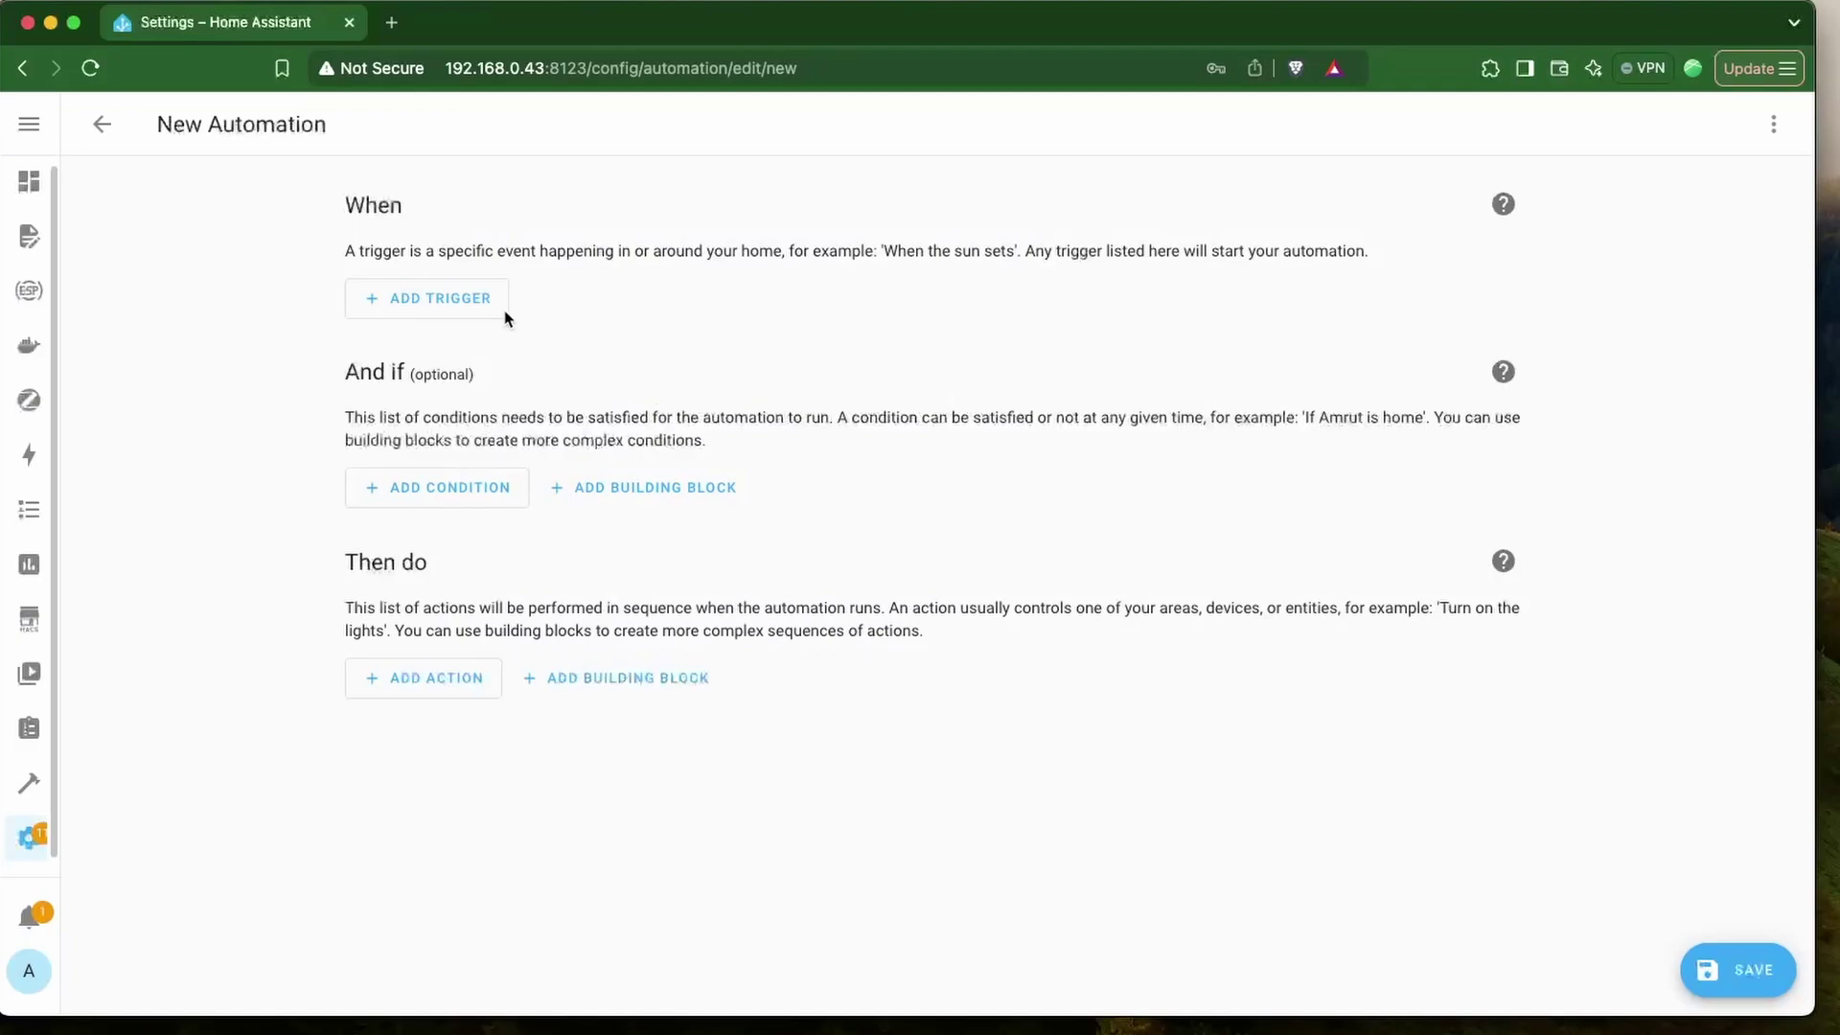
{"action": "left_click", "coordinate": [1775, 126]}
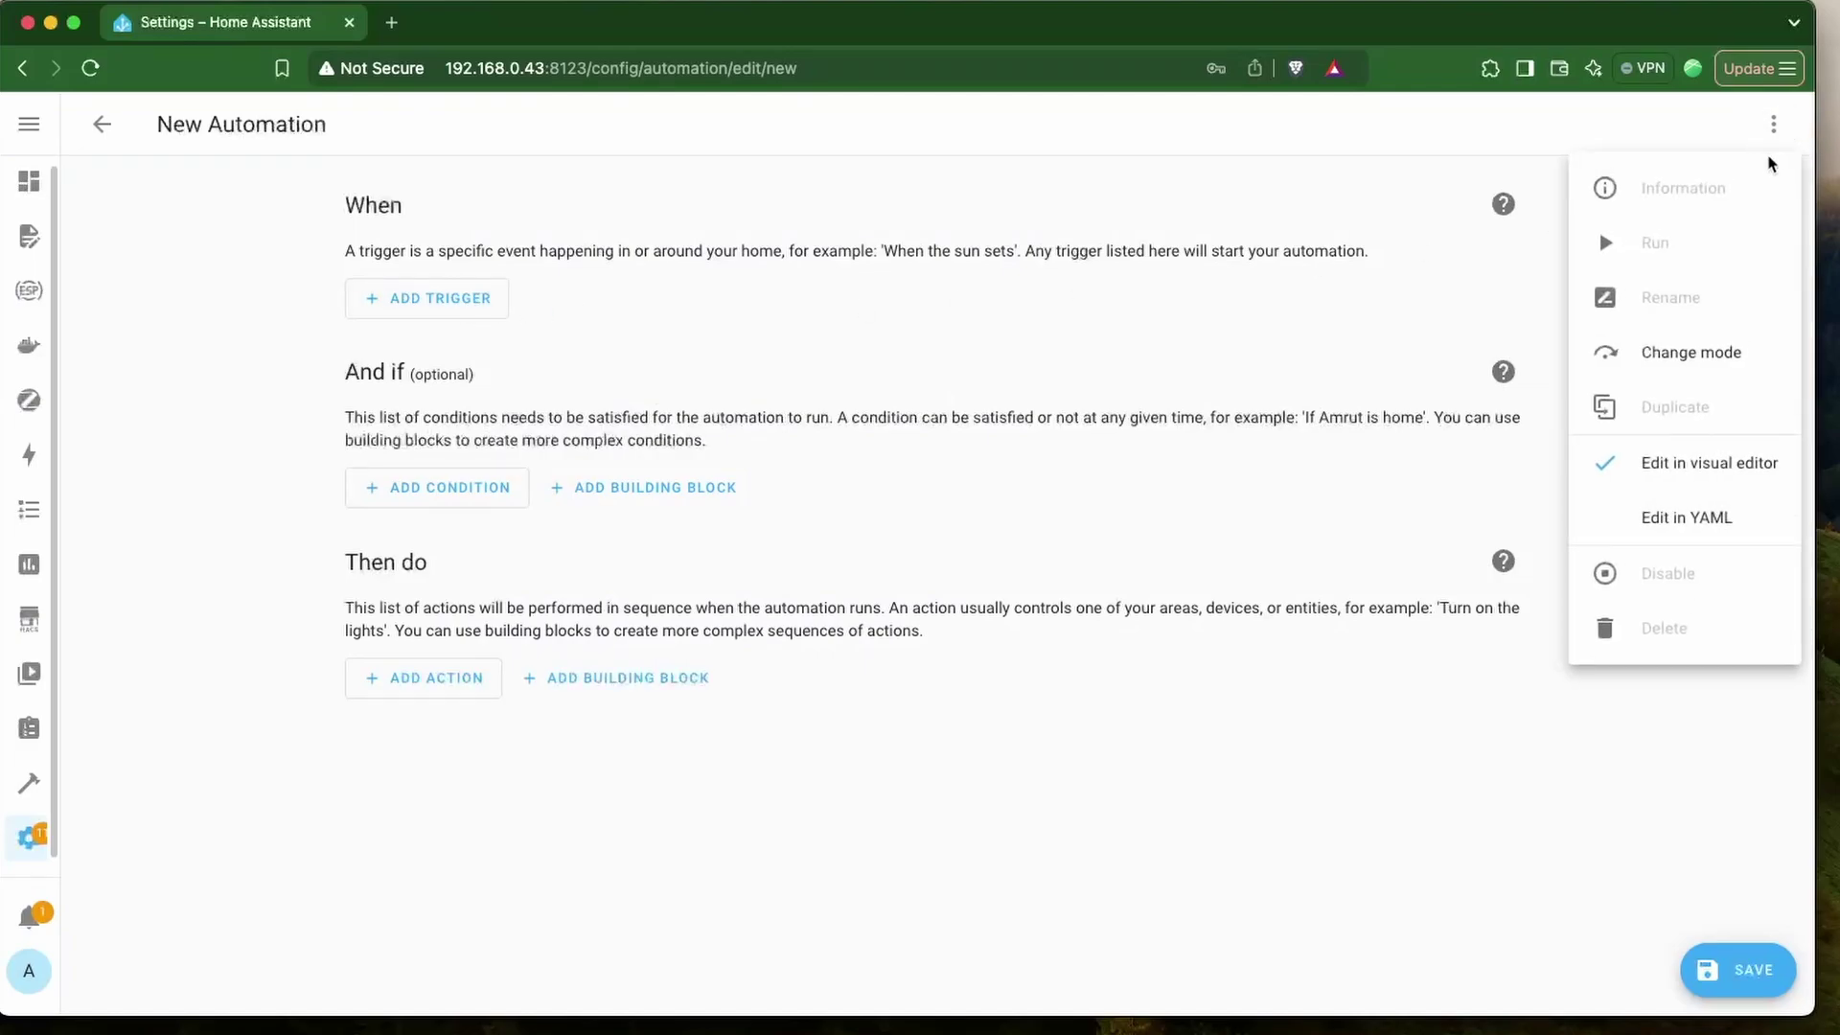
{"action": "left_click", "coordinate": [1698, 522]}
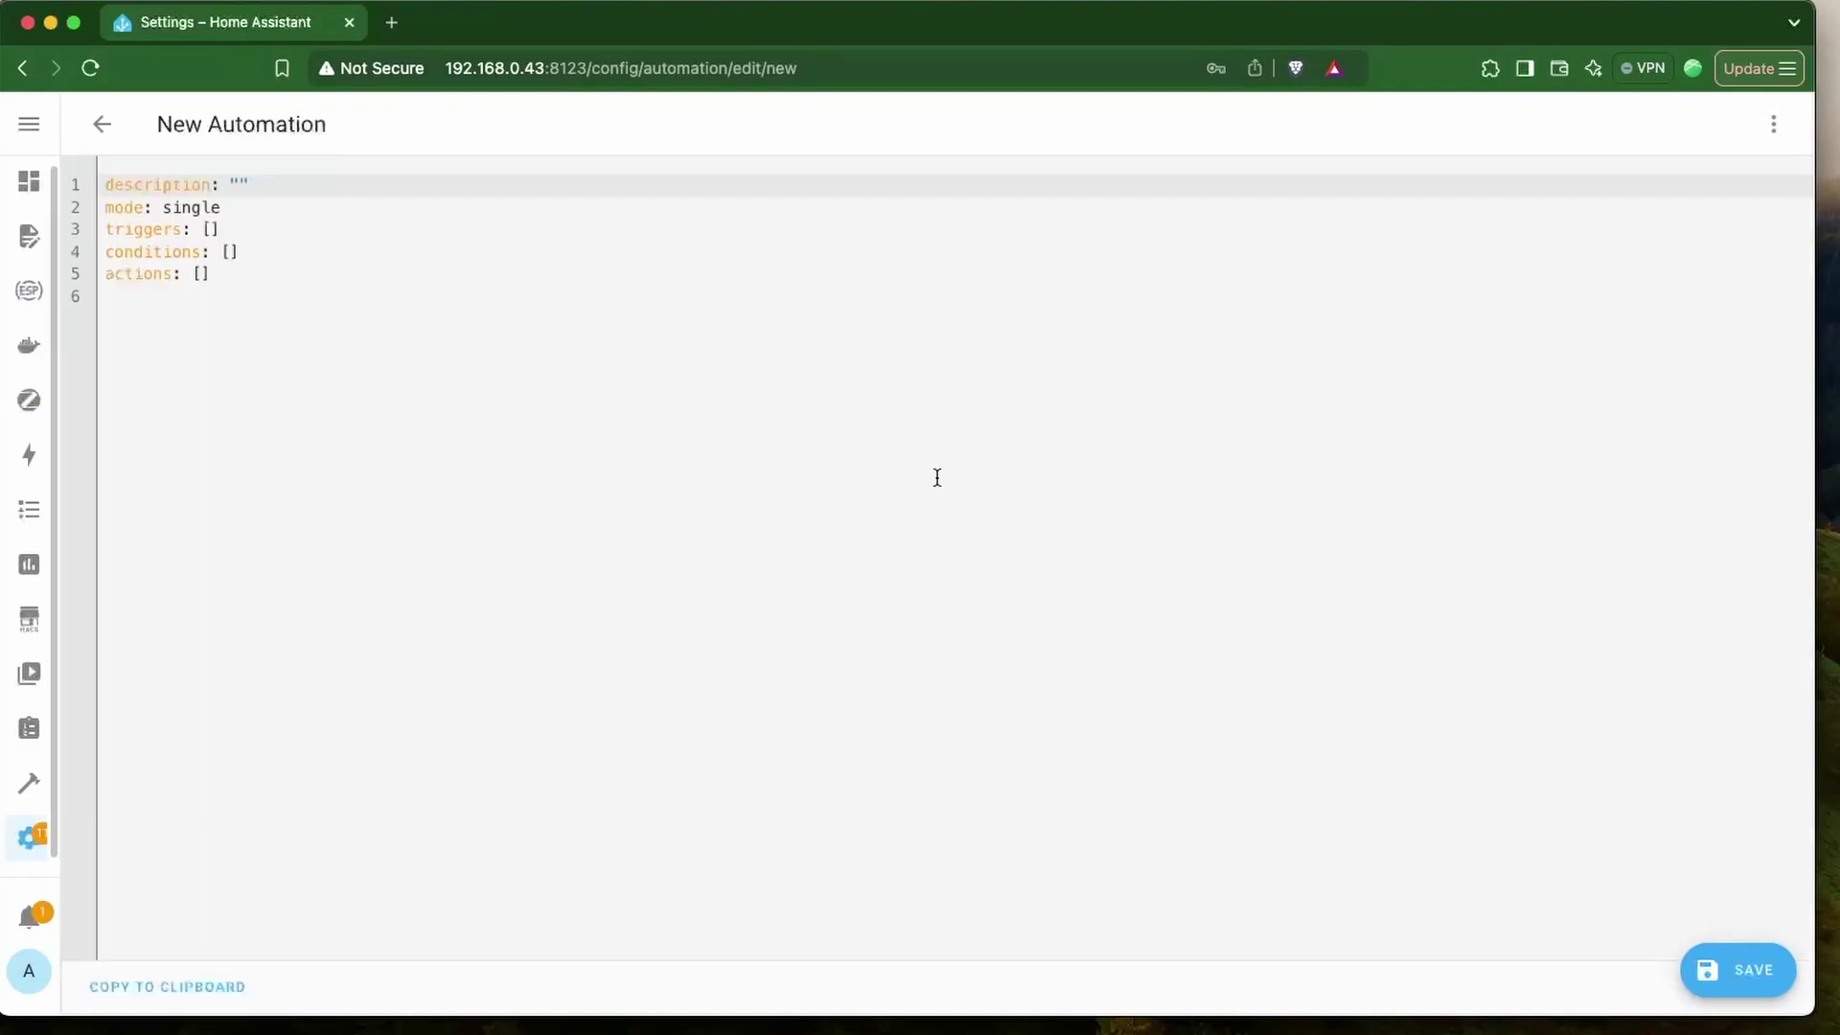
{"action": "double_click", "coordinate": [124, 228]}
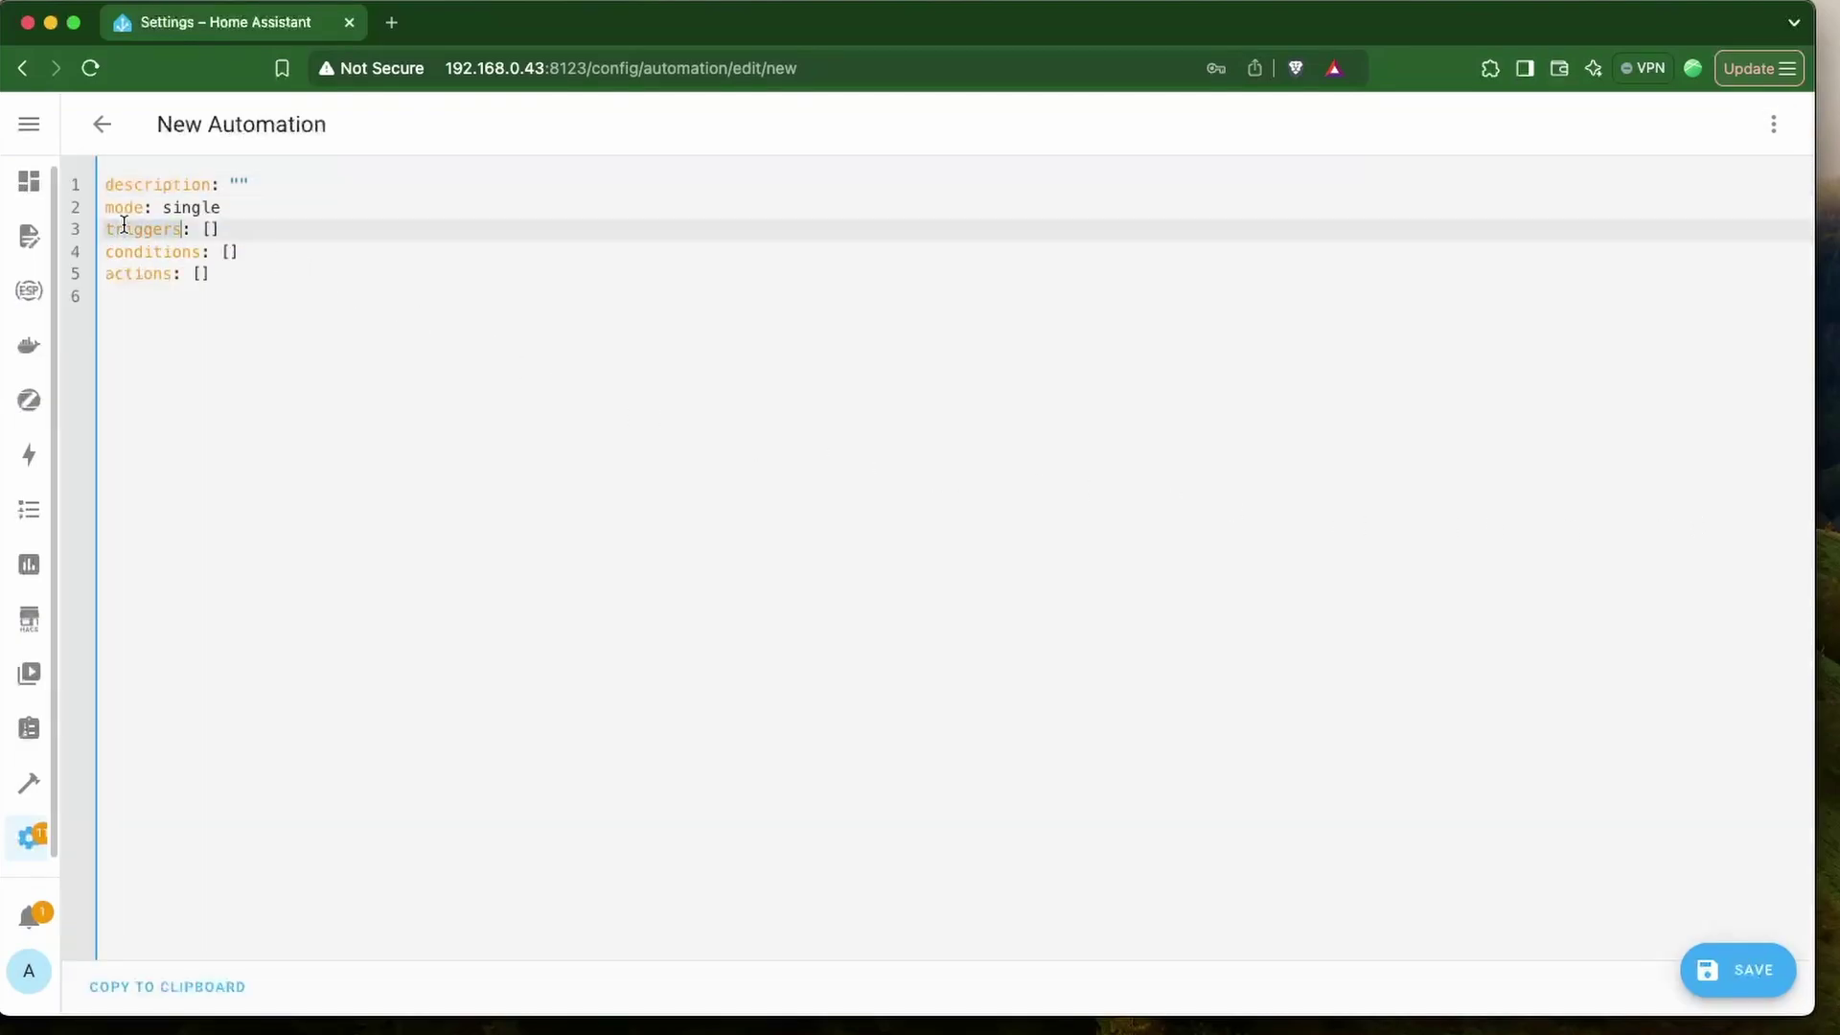
{"action": "left_click", "coordinate": [162, 254]}
{"action": "left_click", "coordinate": [147, 275]}
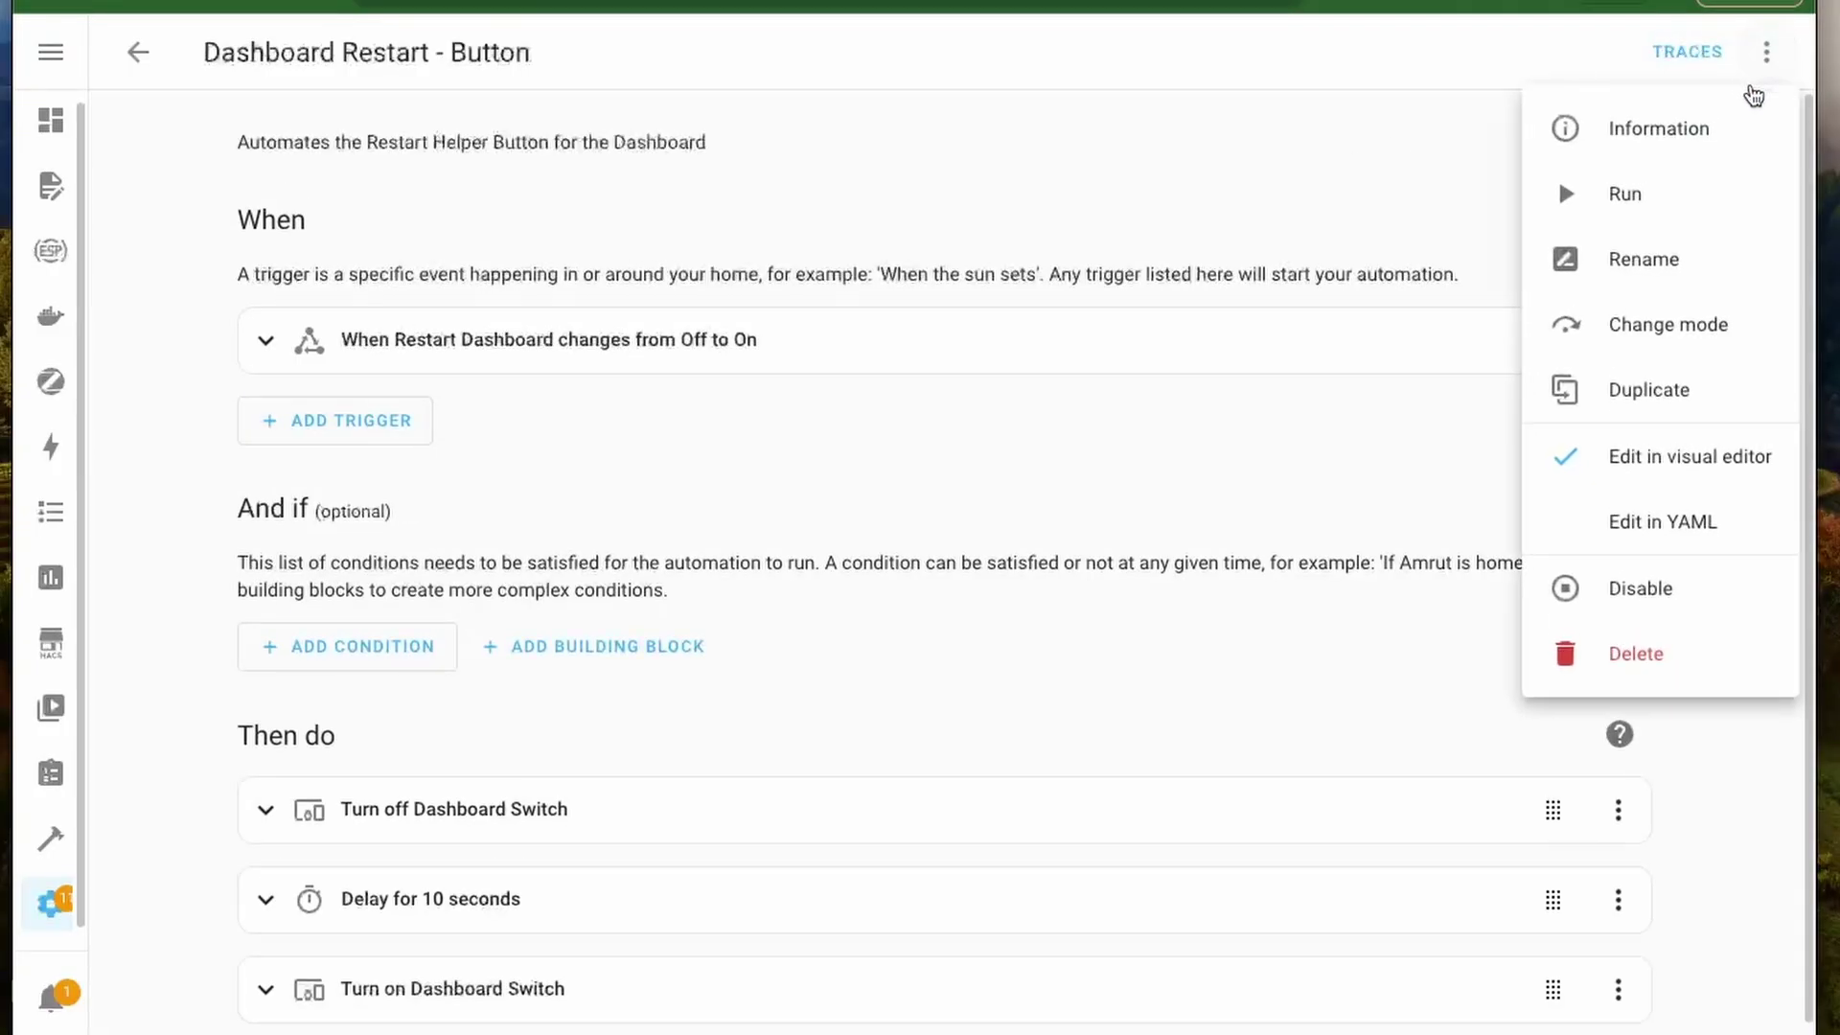
View the Dashboard Restart - Button automation as YAML, highlighting its conditions and triggers keys.
{"action": "left_click", "coordinate": [1639, 521]}
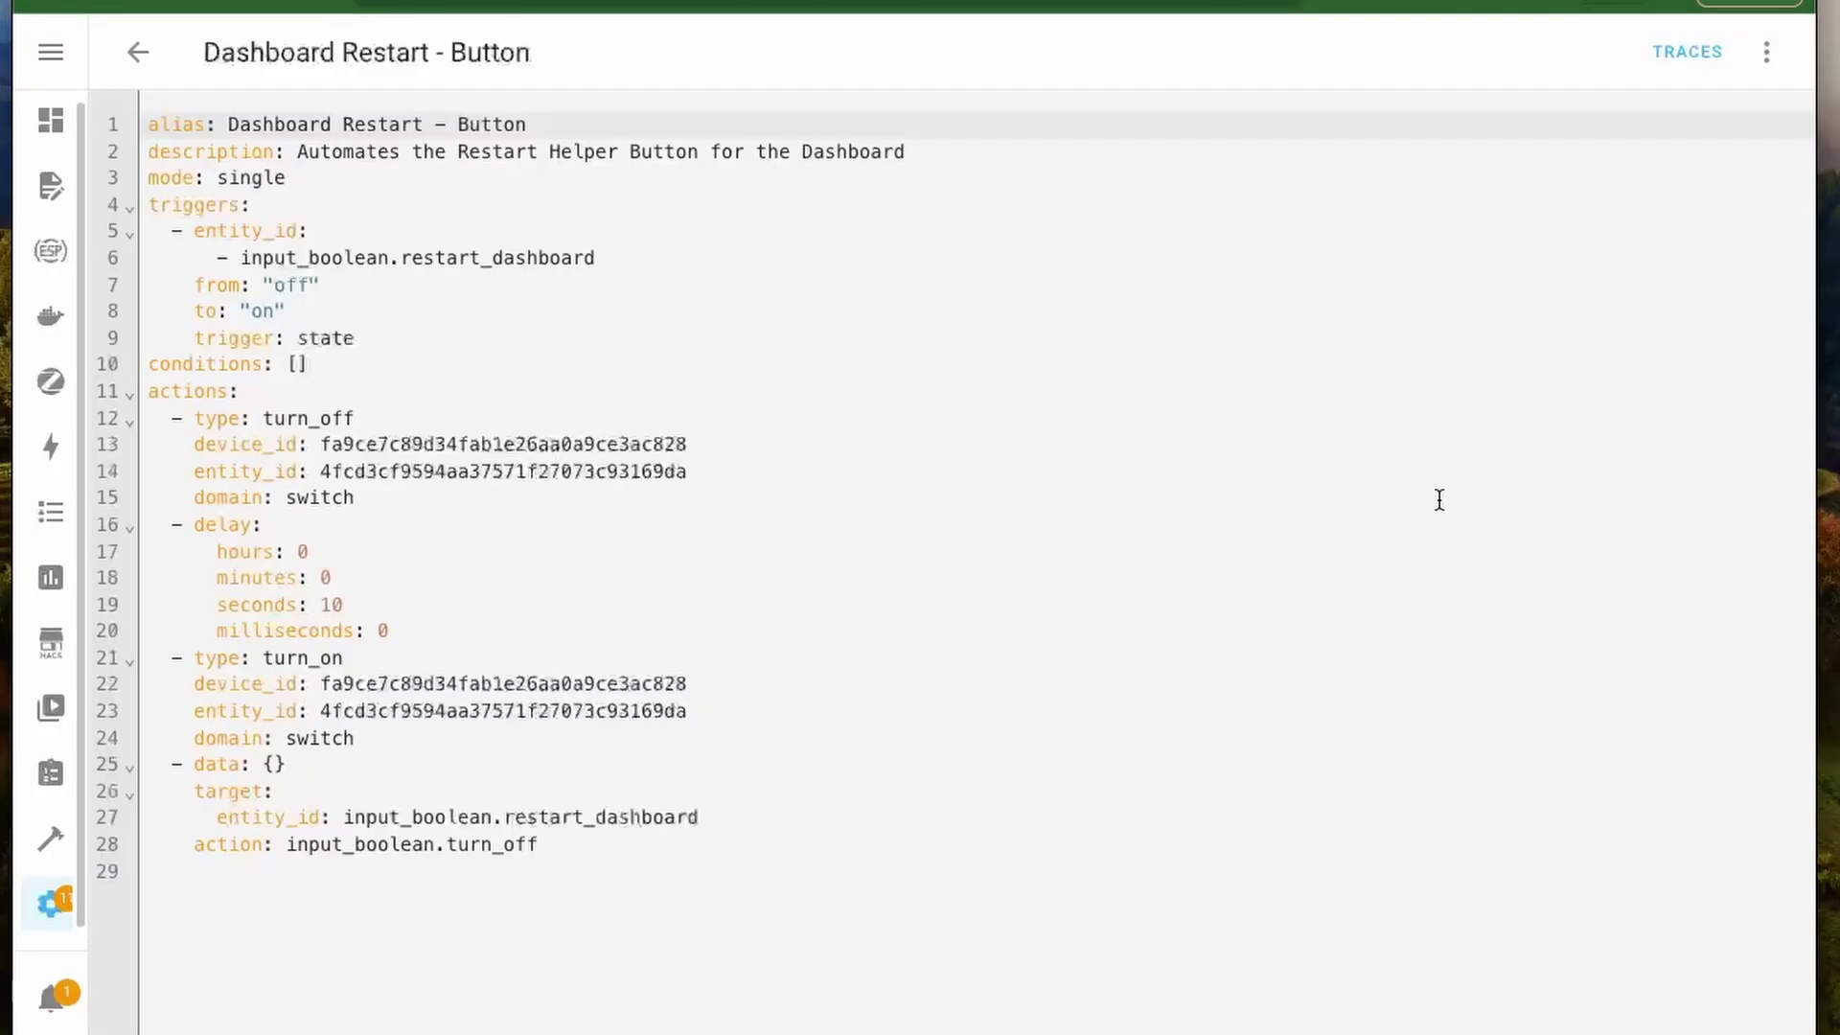
{"action": "double_click", "coordinate": [206, 365]}
{"action": "double_click", "coordinate": [193, 205]}
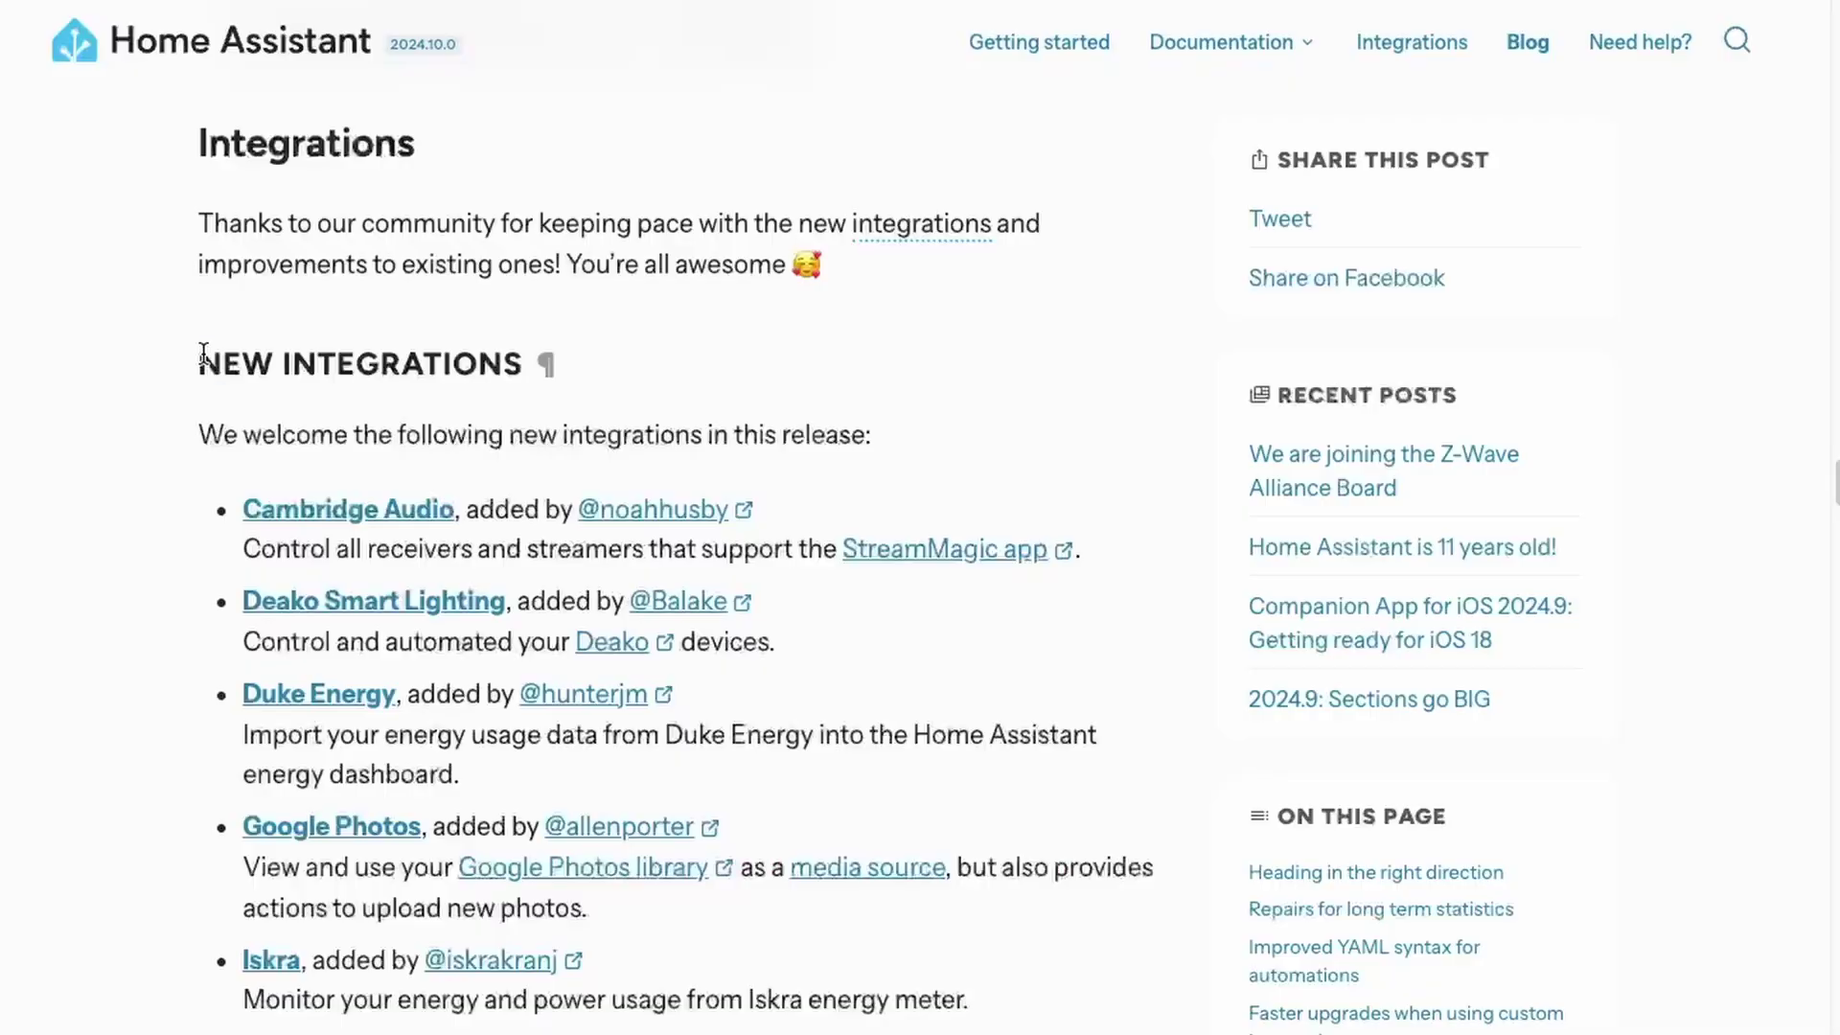
Highlight the New Integrations heading and scroll down to the Google Photos entry.
{"action": "left_click_drag", "start_coordinate": [200, 365], "coordinate": [519, 365]}
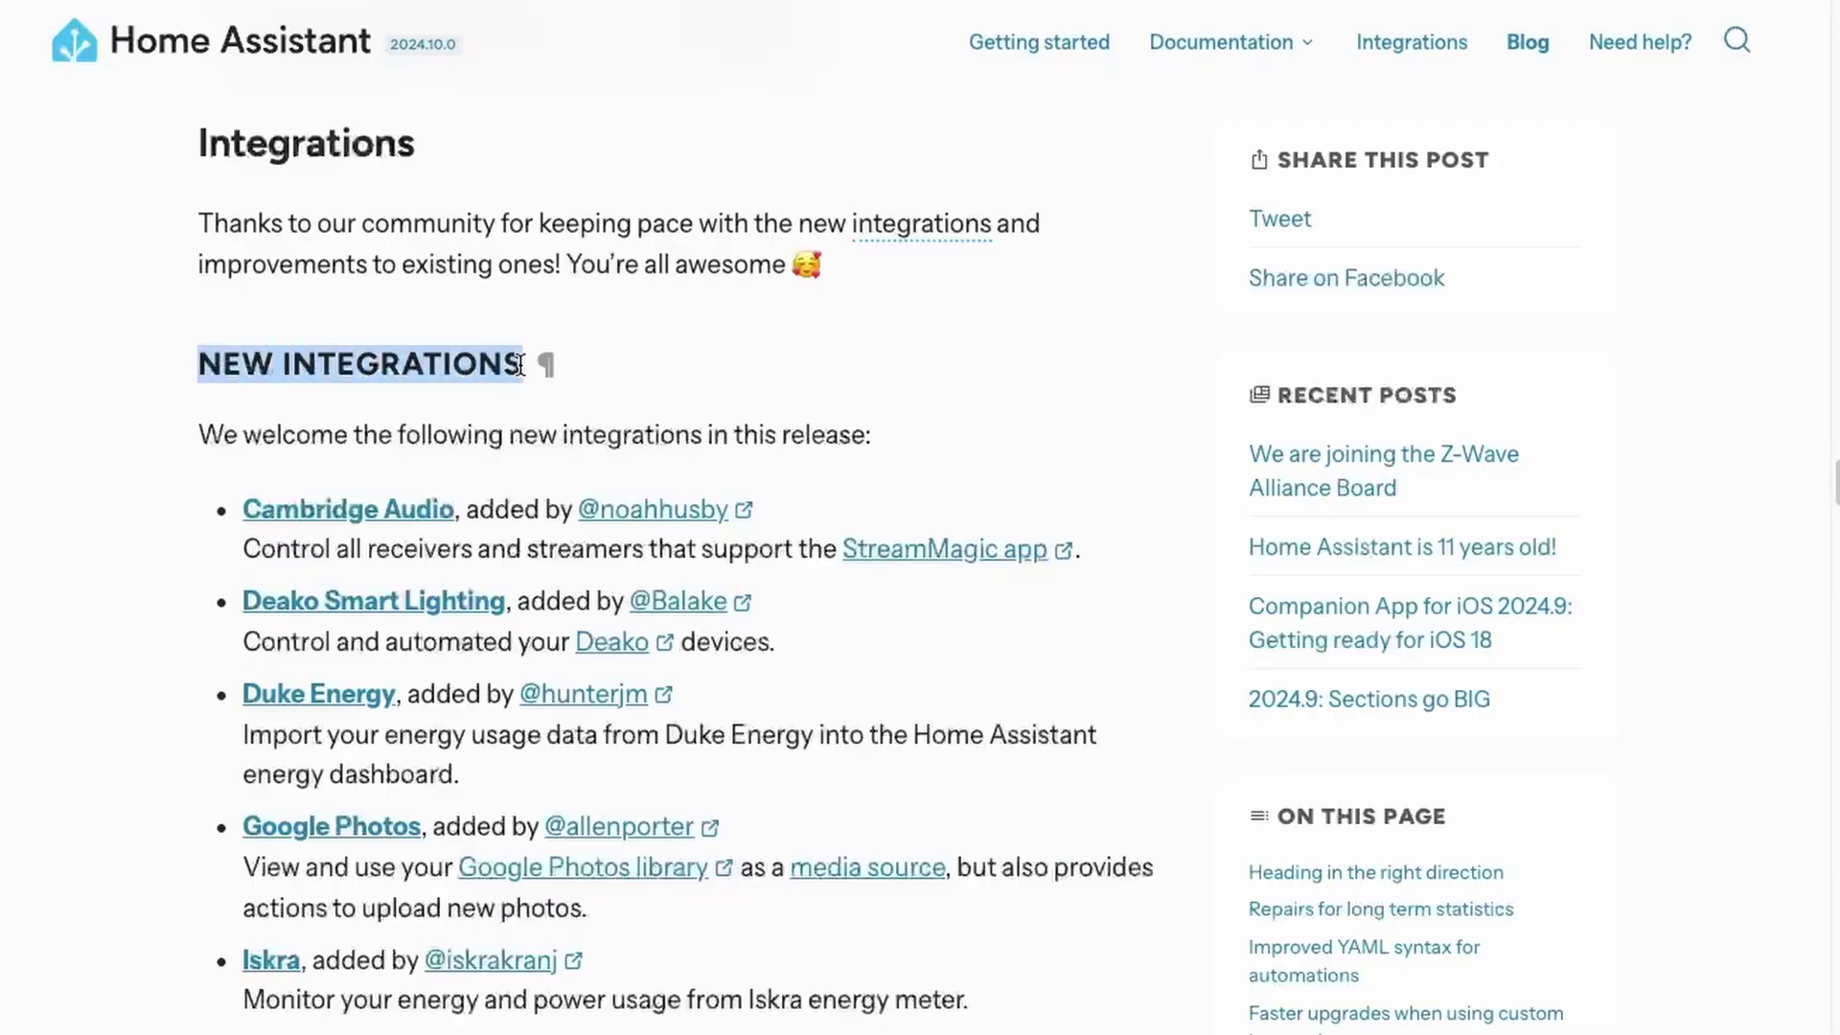
{"action": "scroll", "coordinate": [883, 446], "scroll_direction": "down", "scroll_amount": 5}
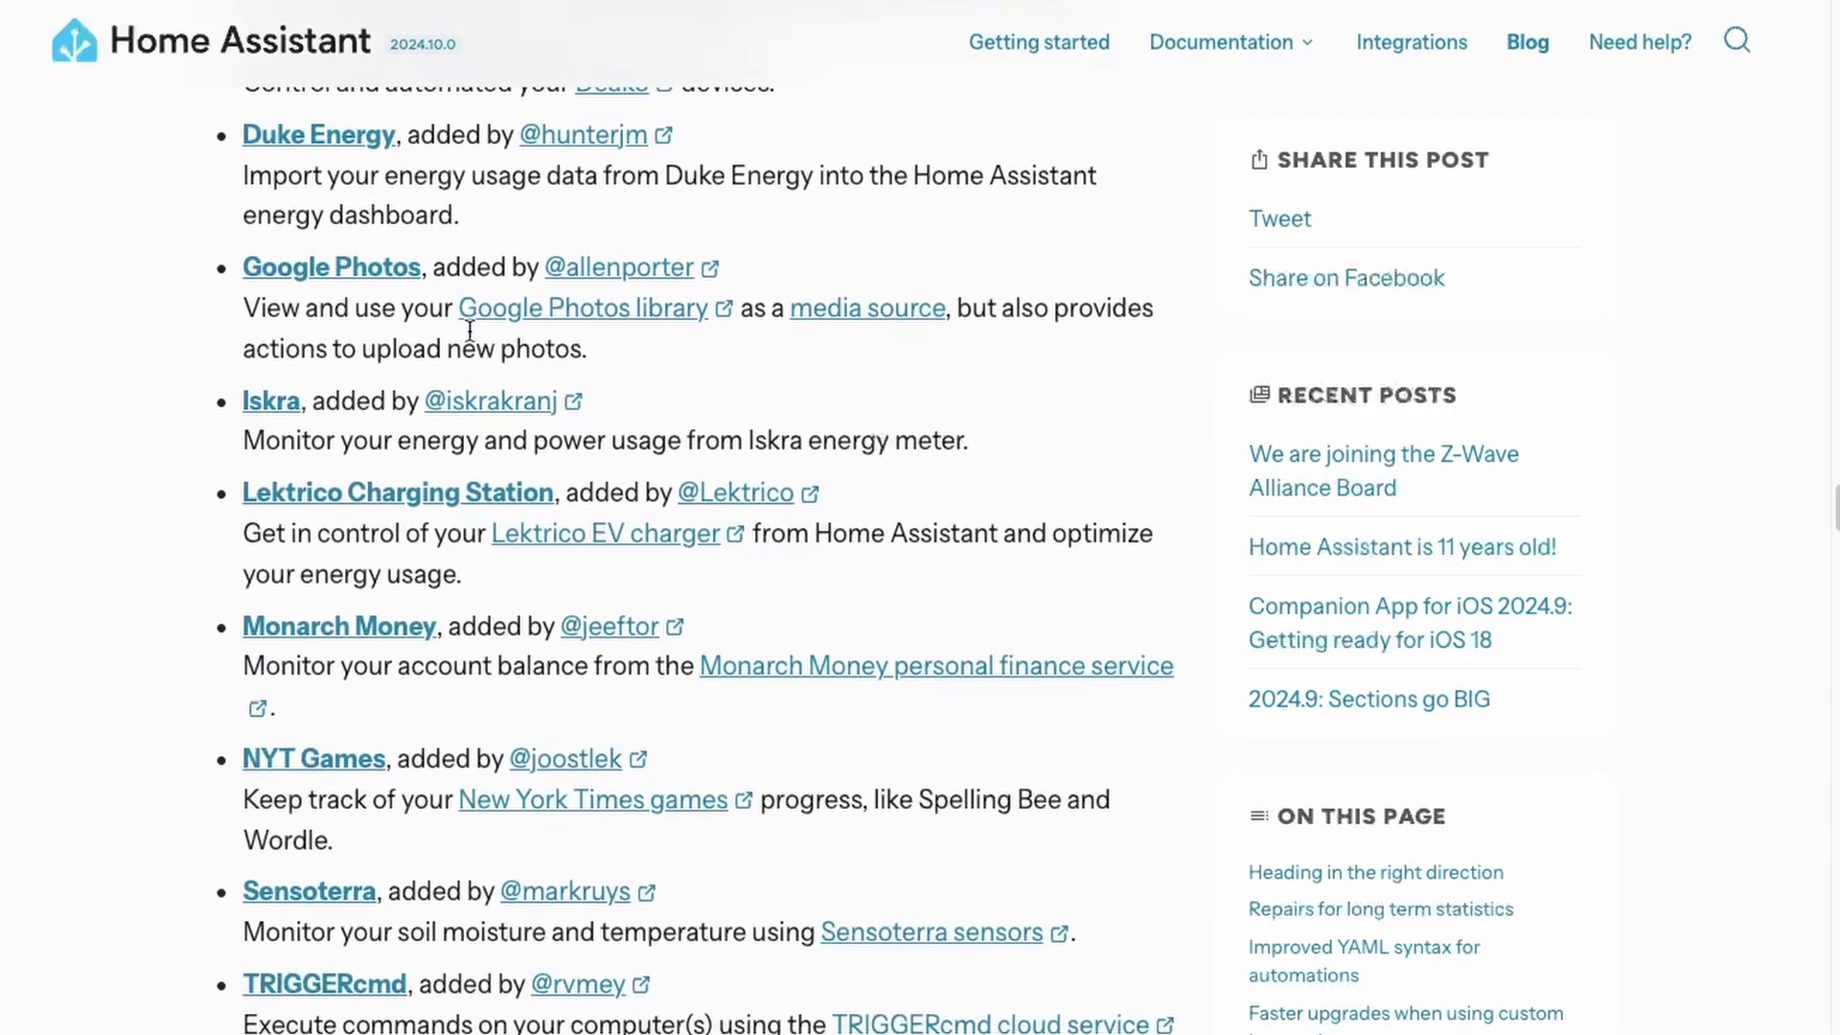
{"action": "left_click_drag", "start_coordinate": [240, 266], "coordinate": [449, 278]}
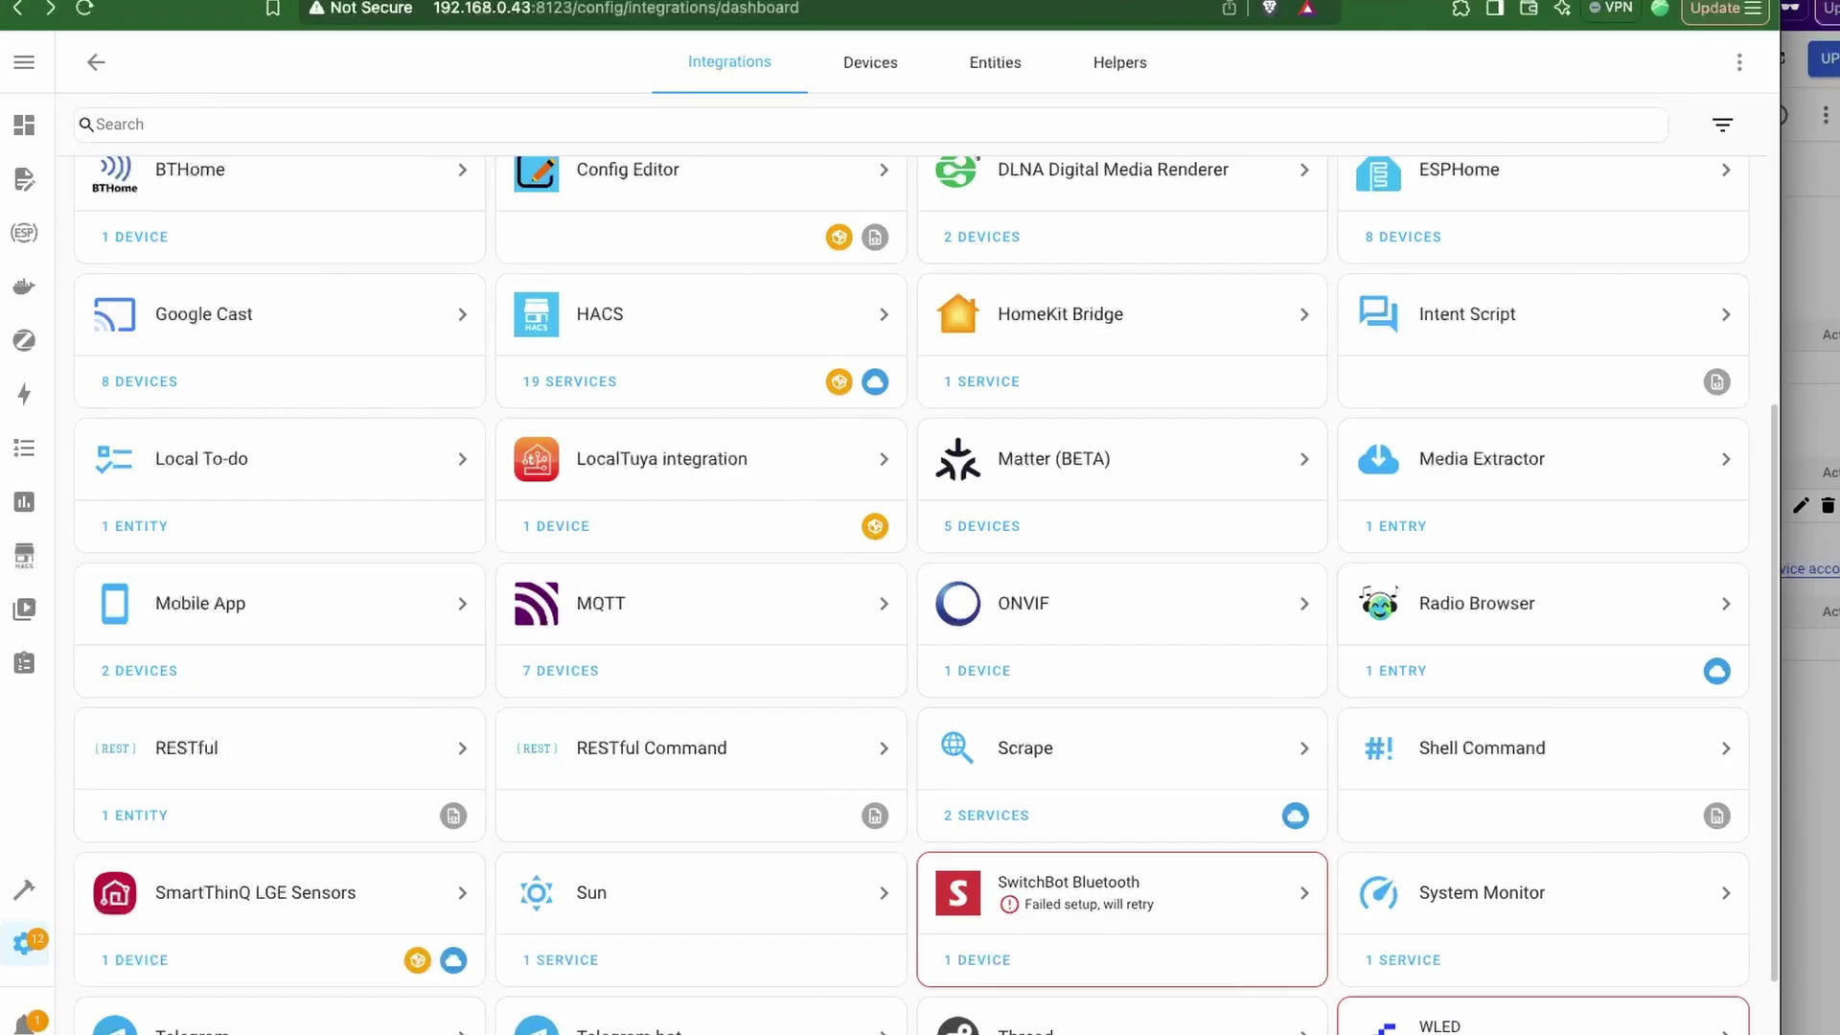
Start adding the Google Photos integration, entering 'Ph' as the credential name.
{"action": "type", "text": "goo"}
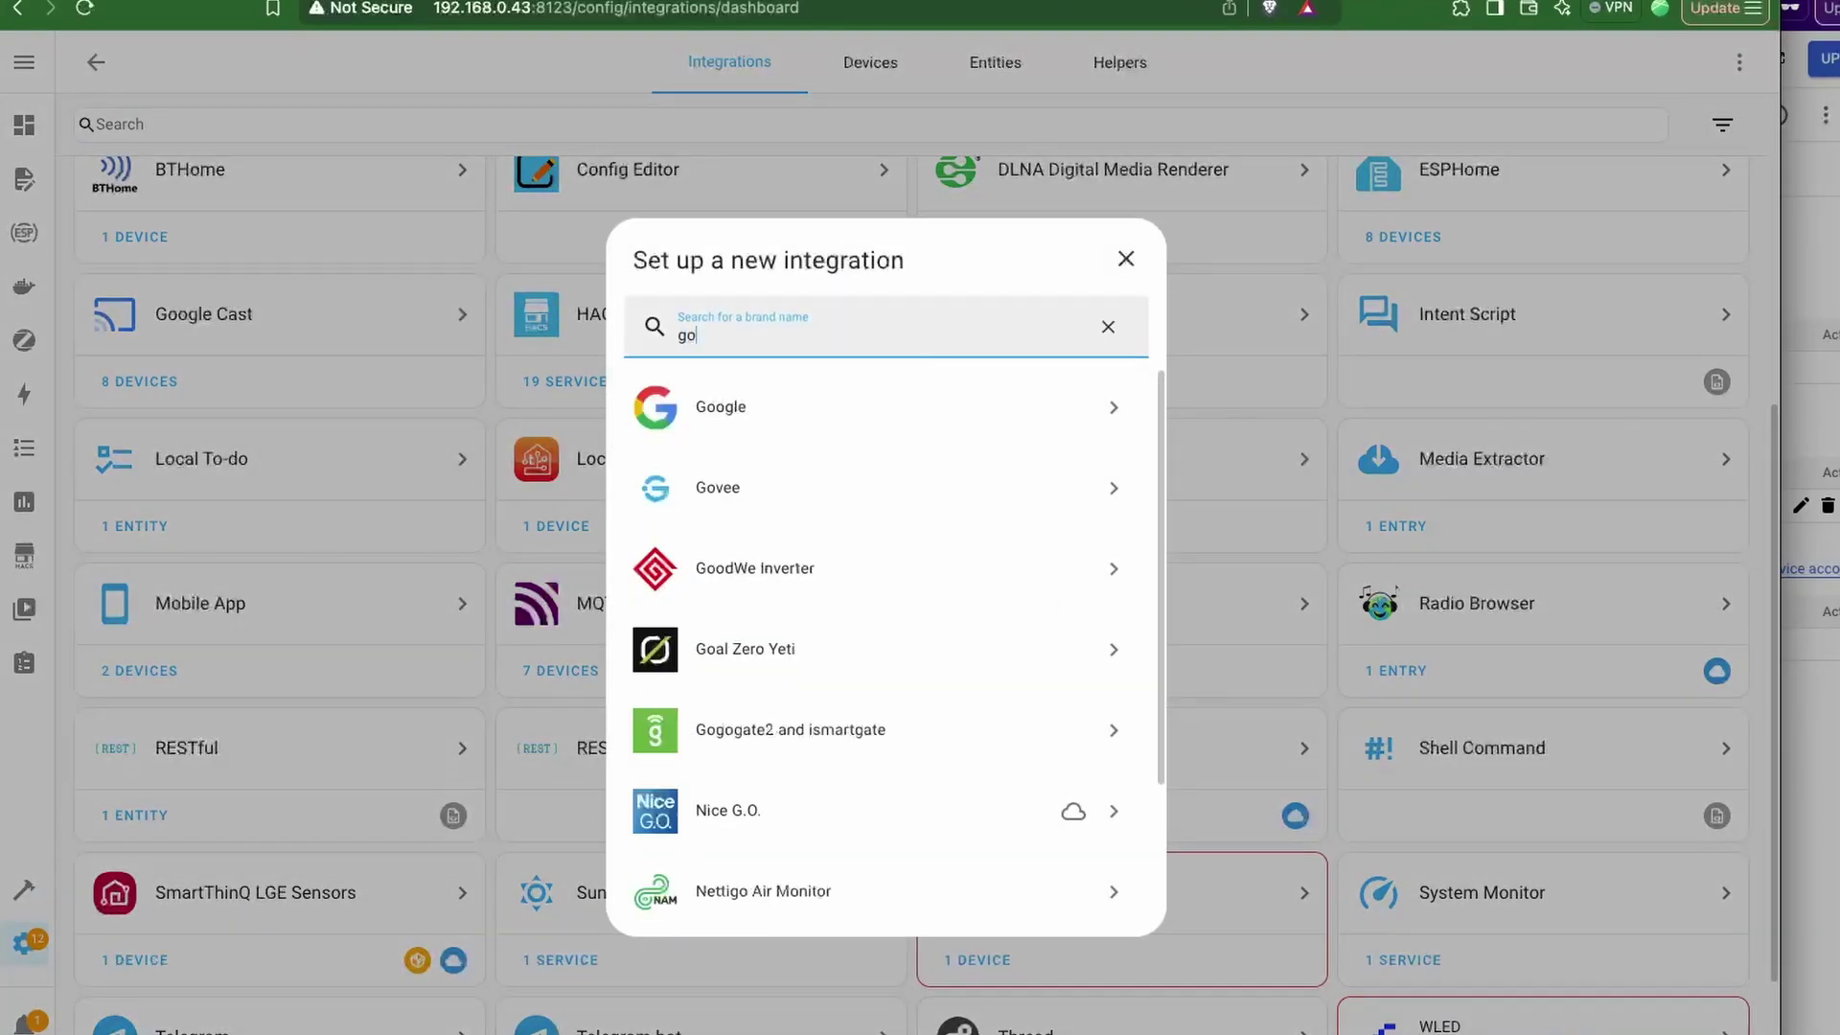
{"action": "left_click", "coordinate": [921, 412]}
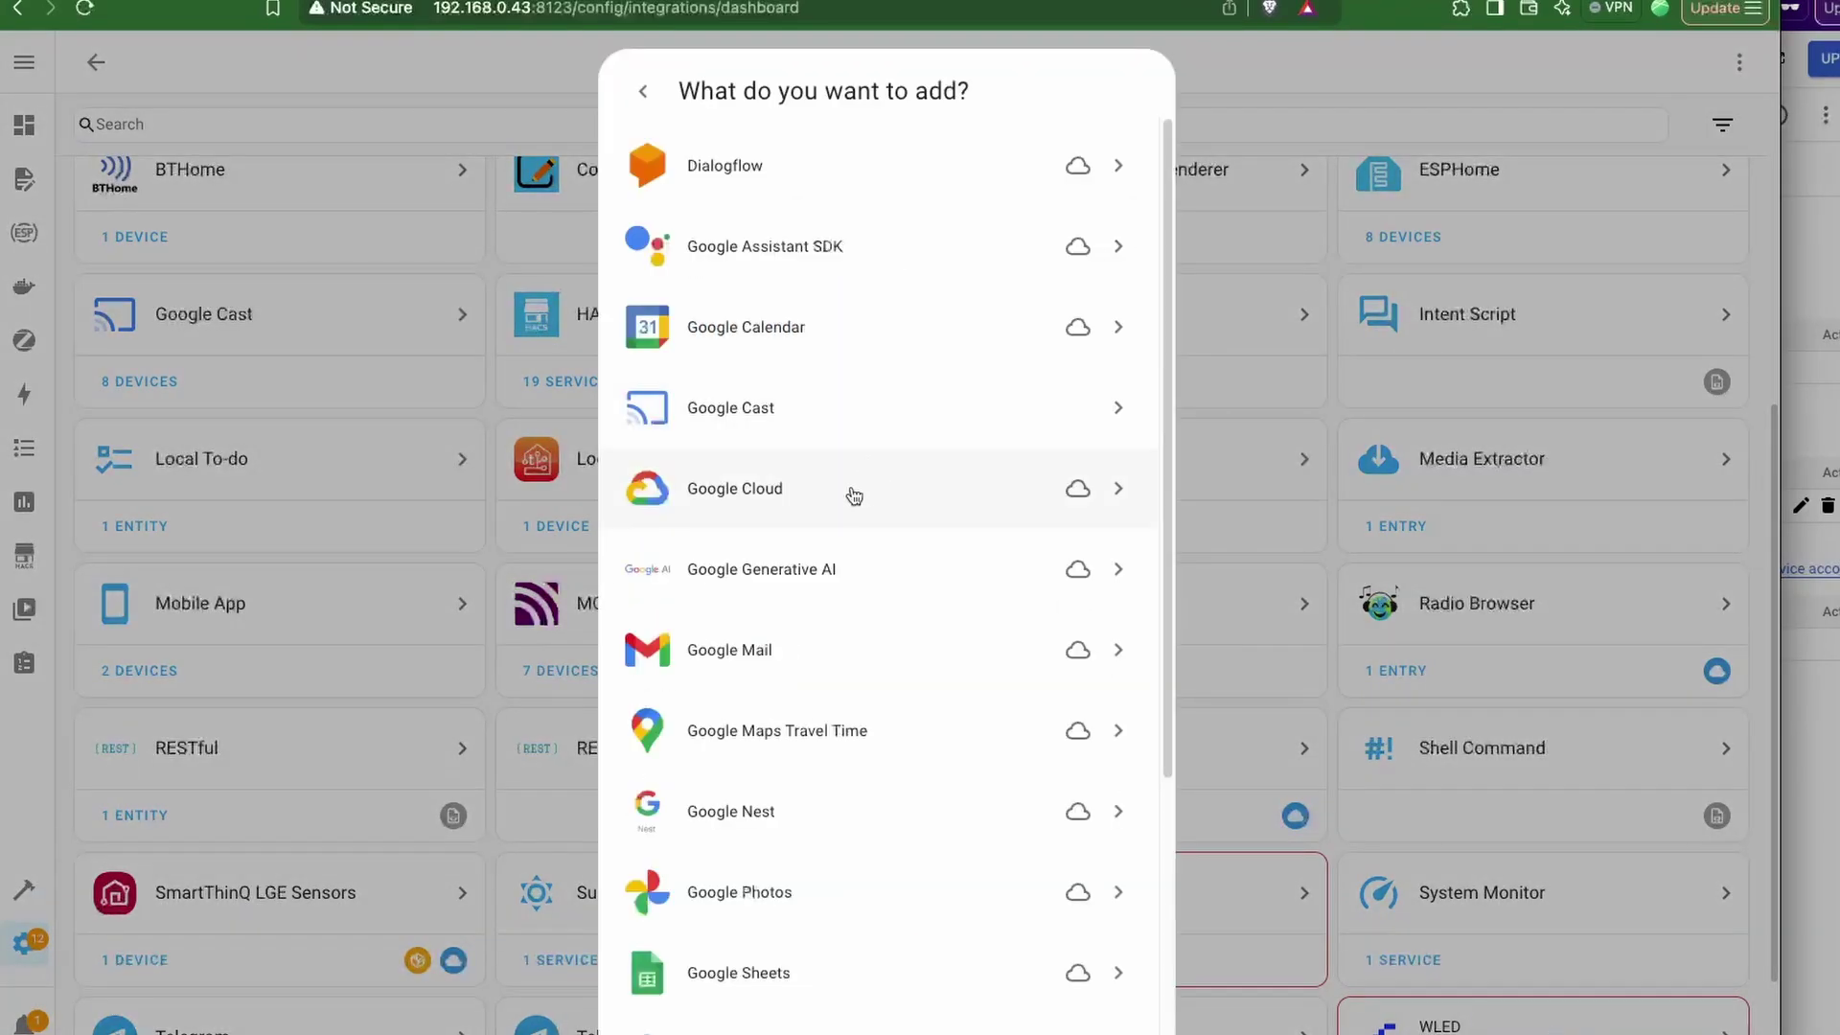
{"action": "scroll", "coordinate": [776, 744], "scroll_direction": "down", "scroll_amount": 2}
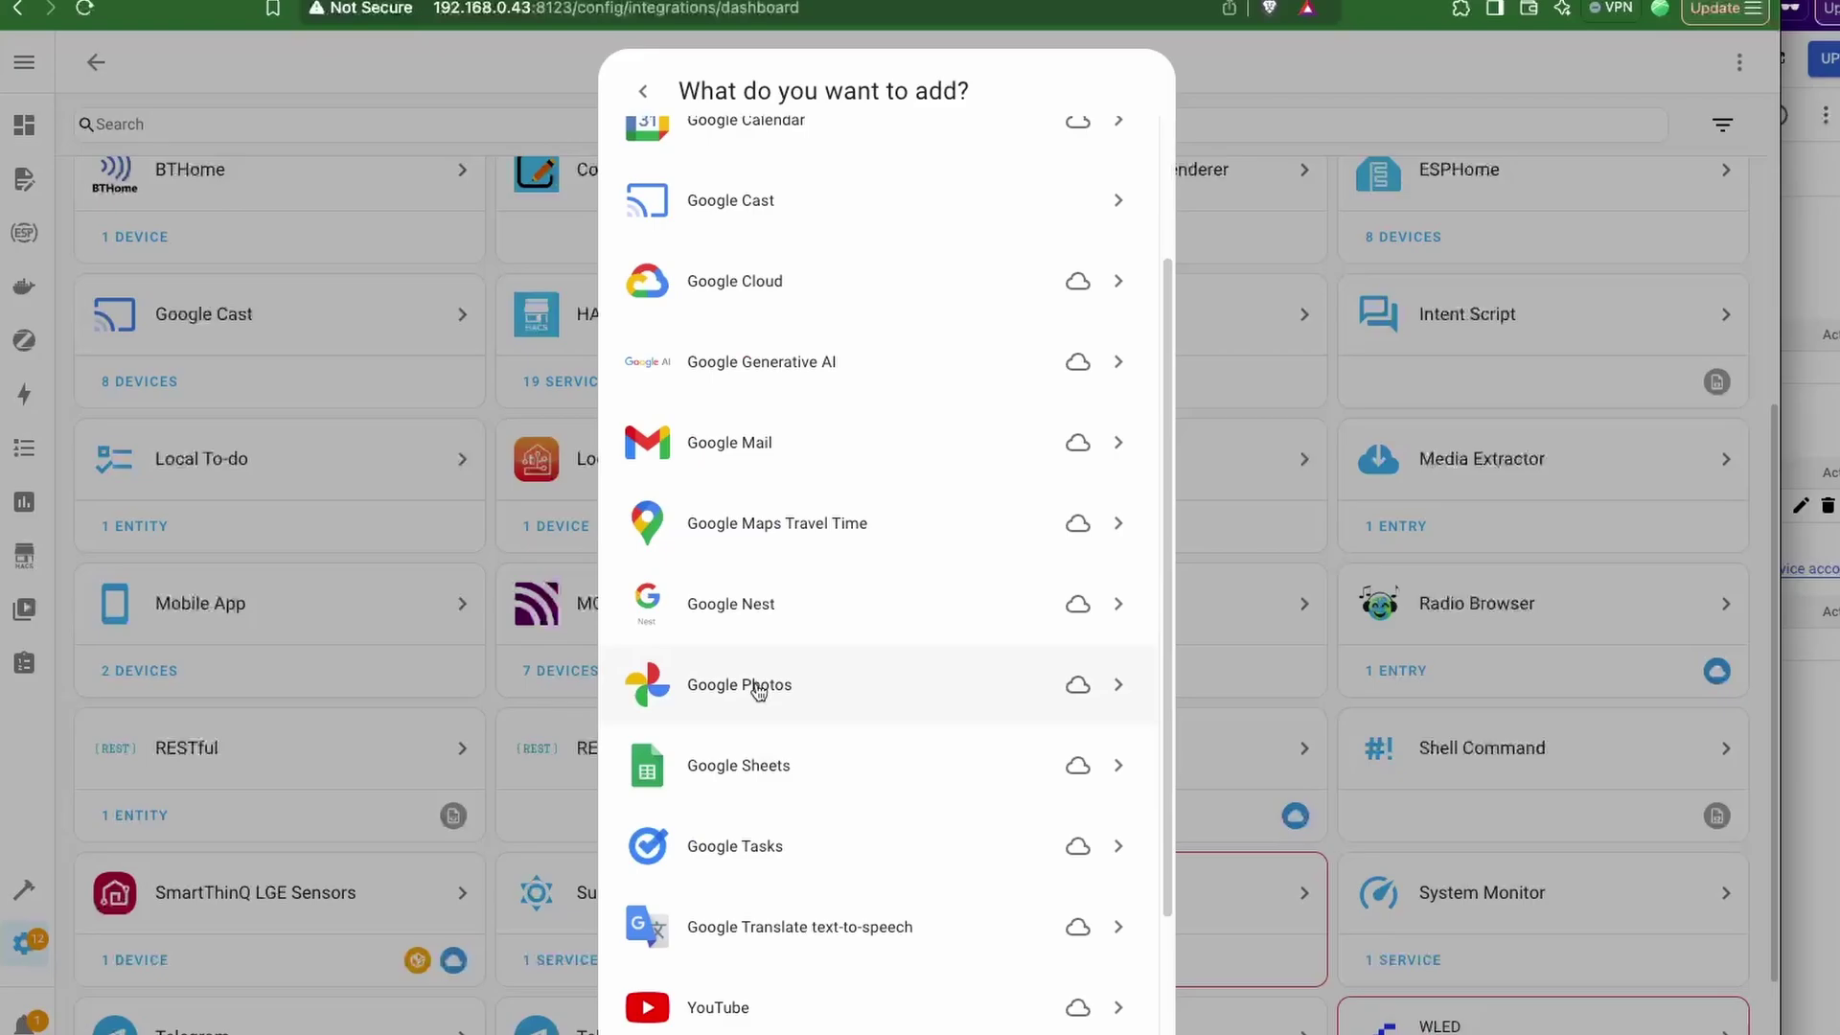
{"action": "left_click", "coordinate": [847, 703]}
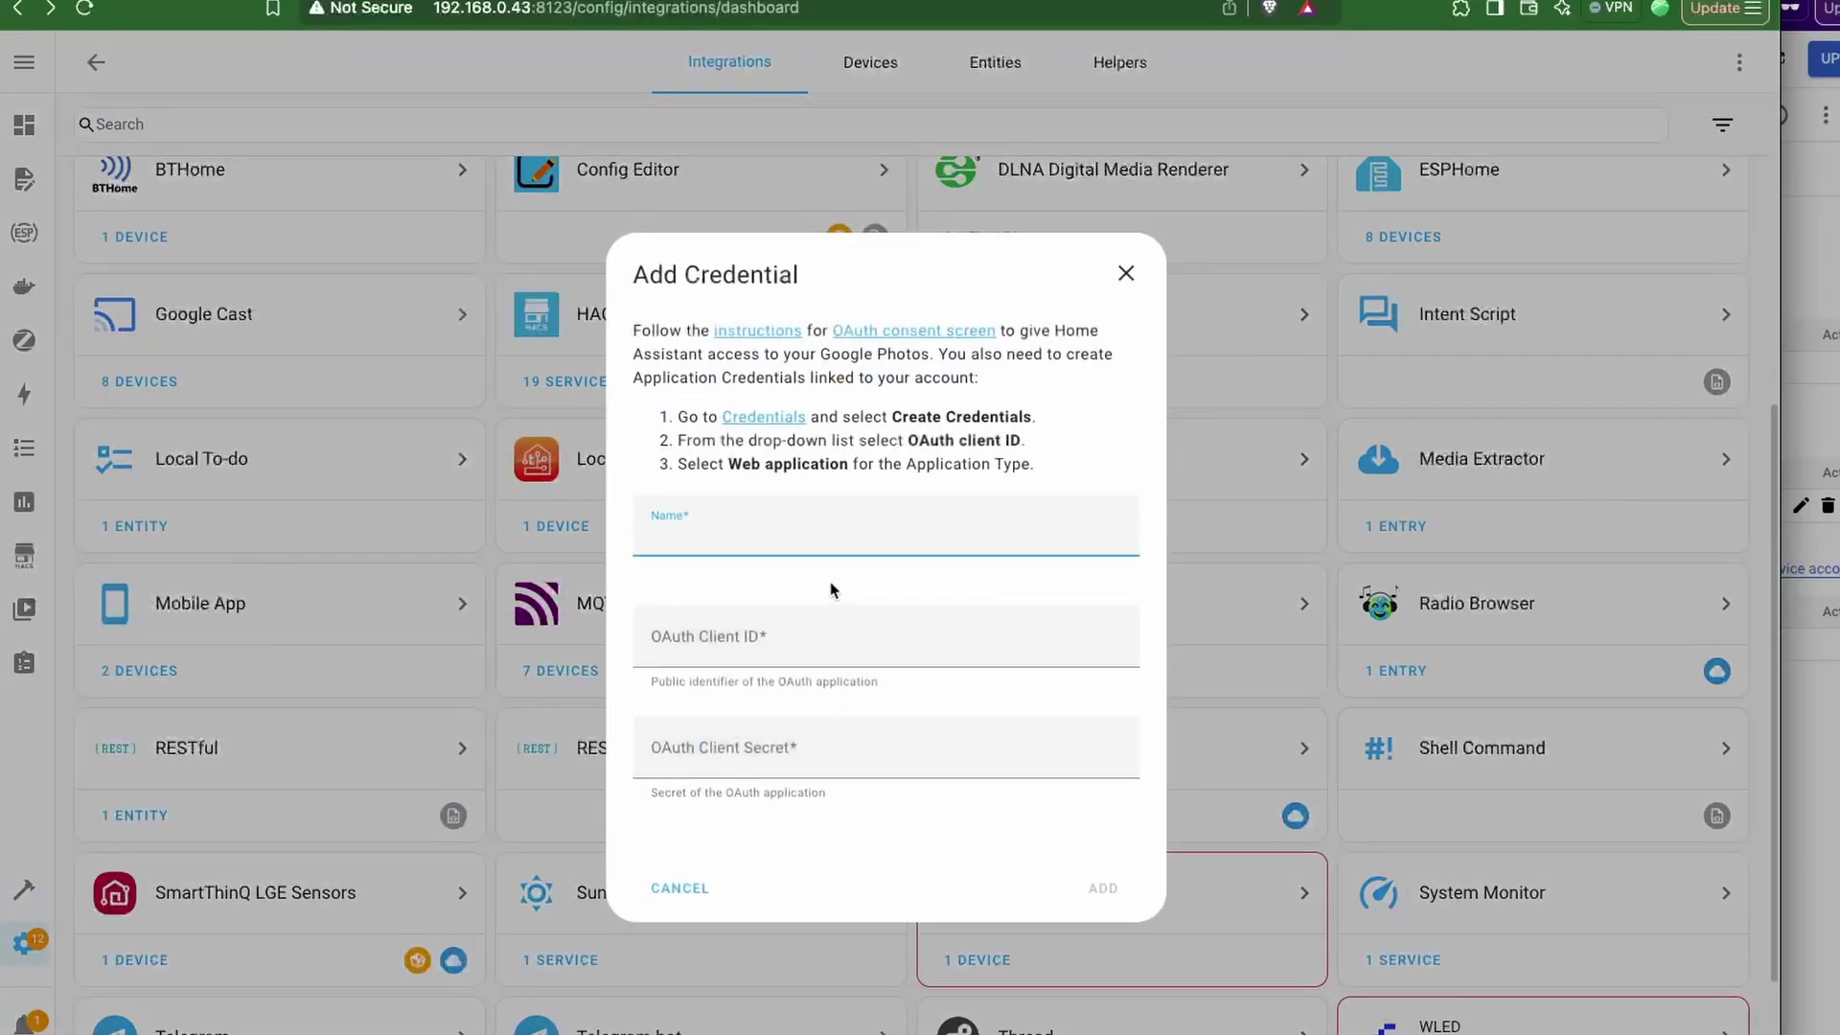
{"action": "left_click", "coordinate": [794, 542]}
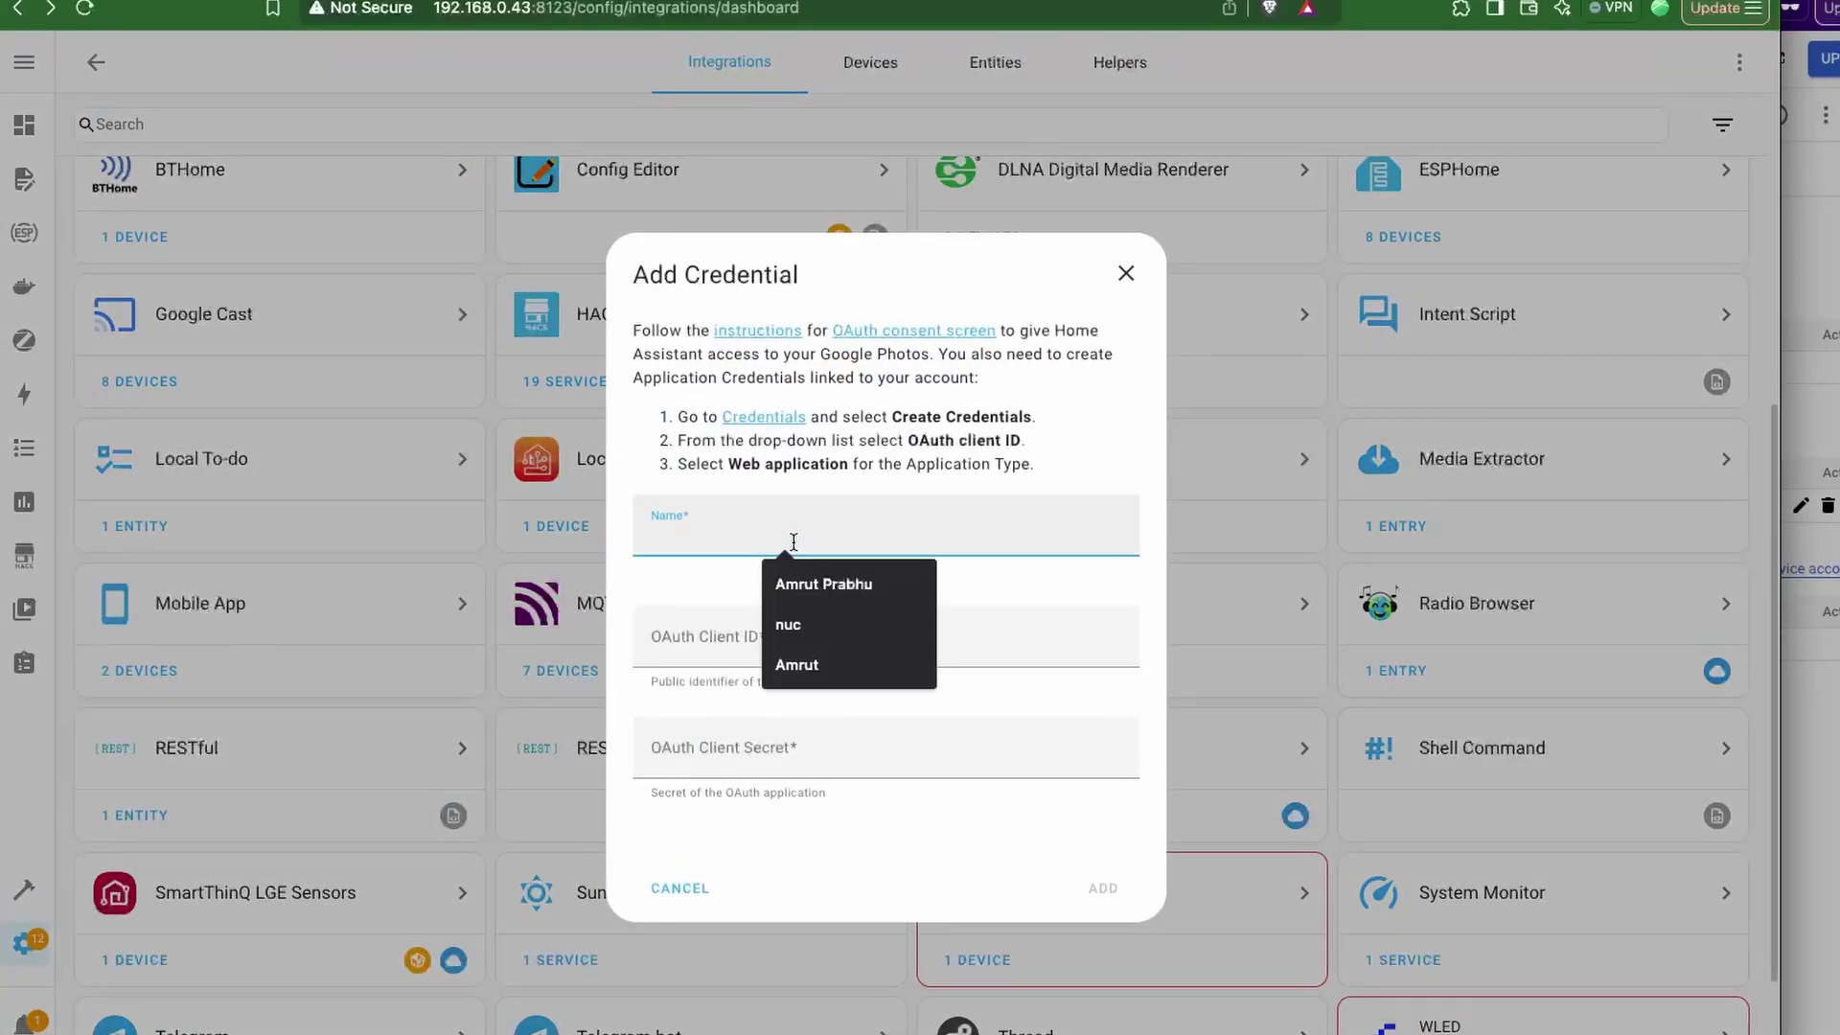
{"action": "type", "text": "Ph"}
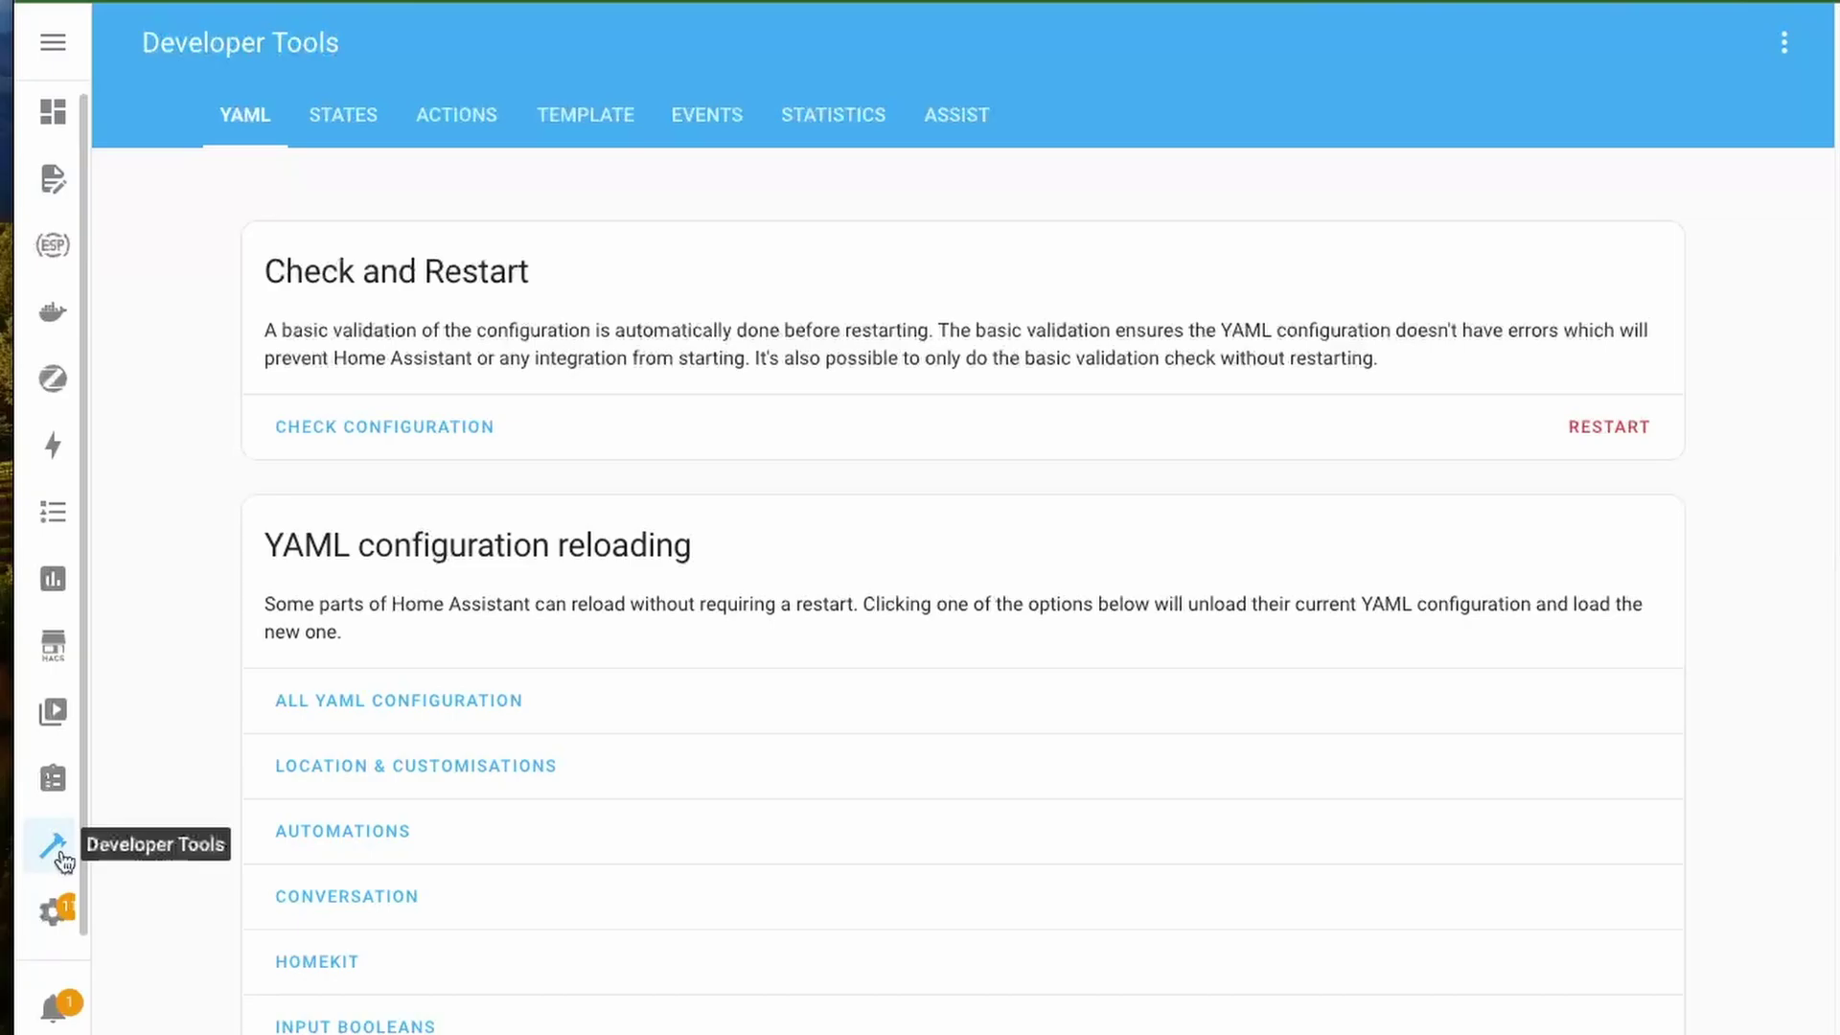
In Developer Tools actions, search 'google' and pick Google Photos: Upload media.
{"action": "left_click", "coordinate": [436, 125]}
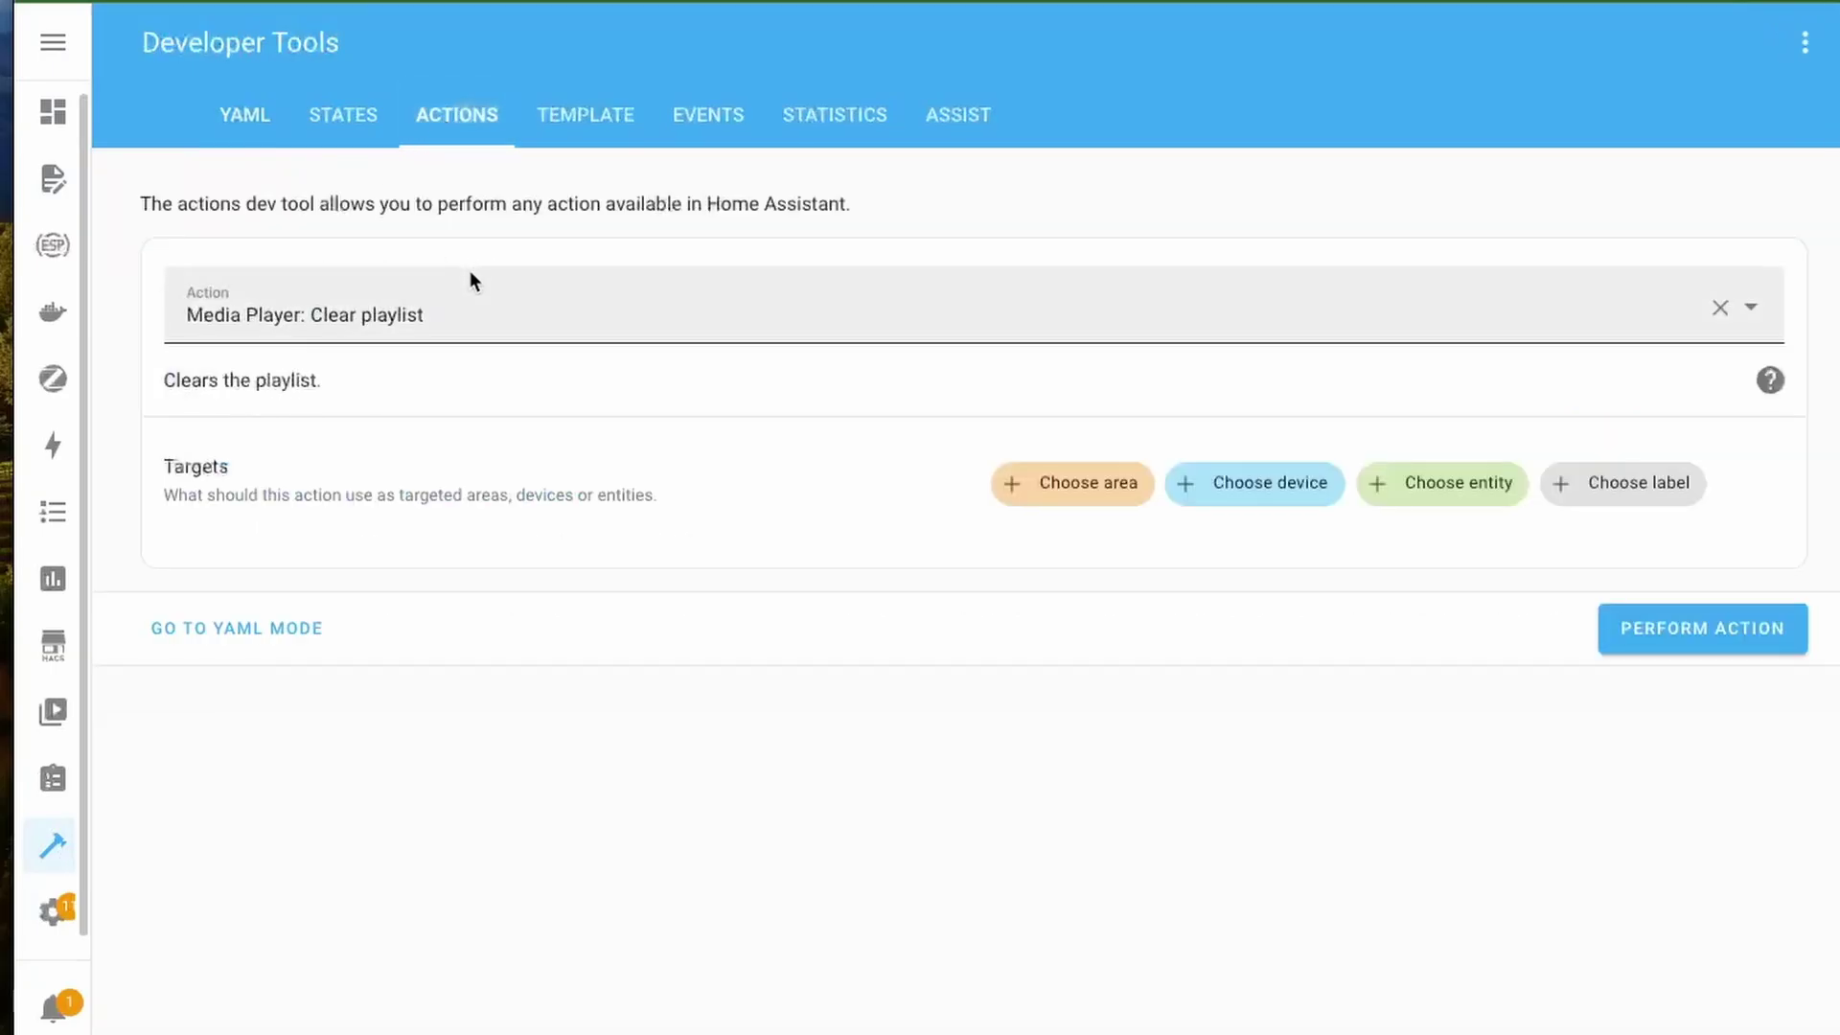
{"action": "left_click", "coordinate": [464, 338]}
{"action": "type", "text": "google"}
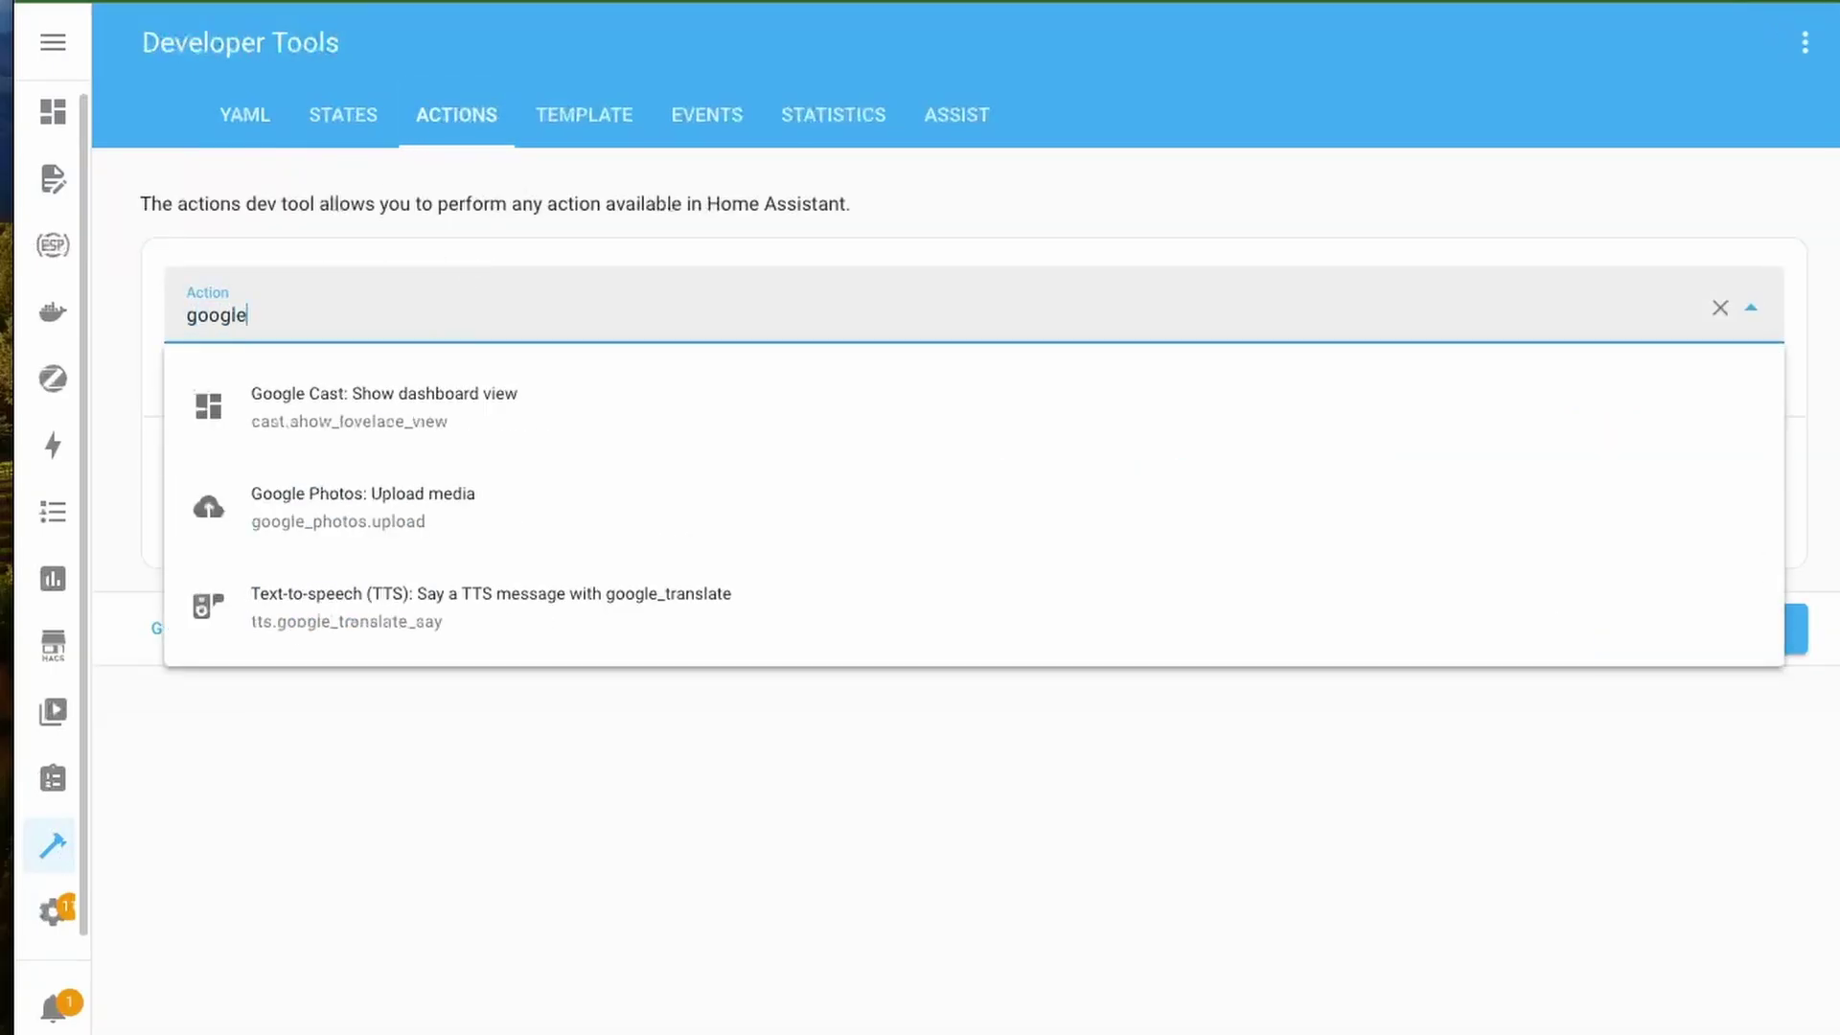
{"action": "left_click", "coordinate": [473, 500]}
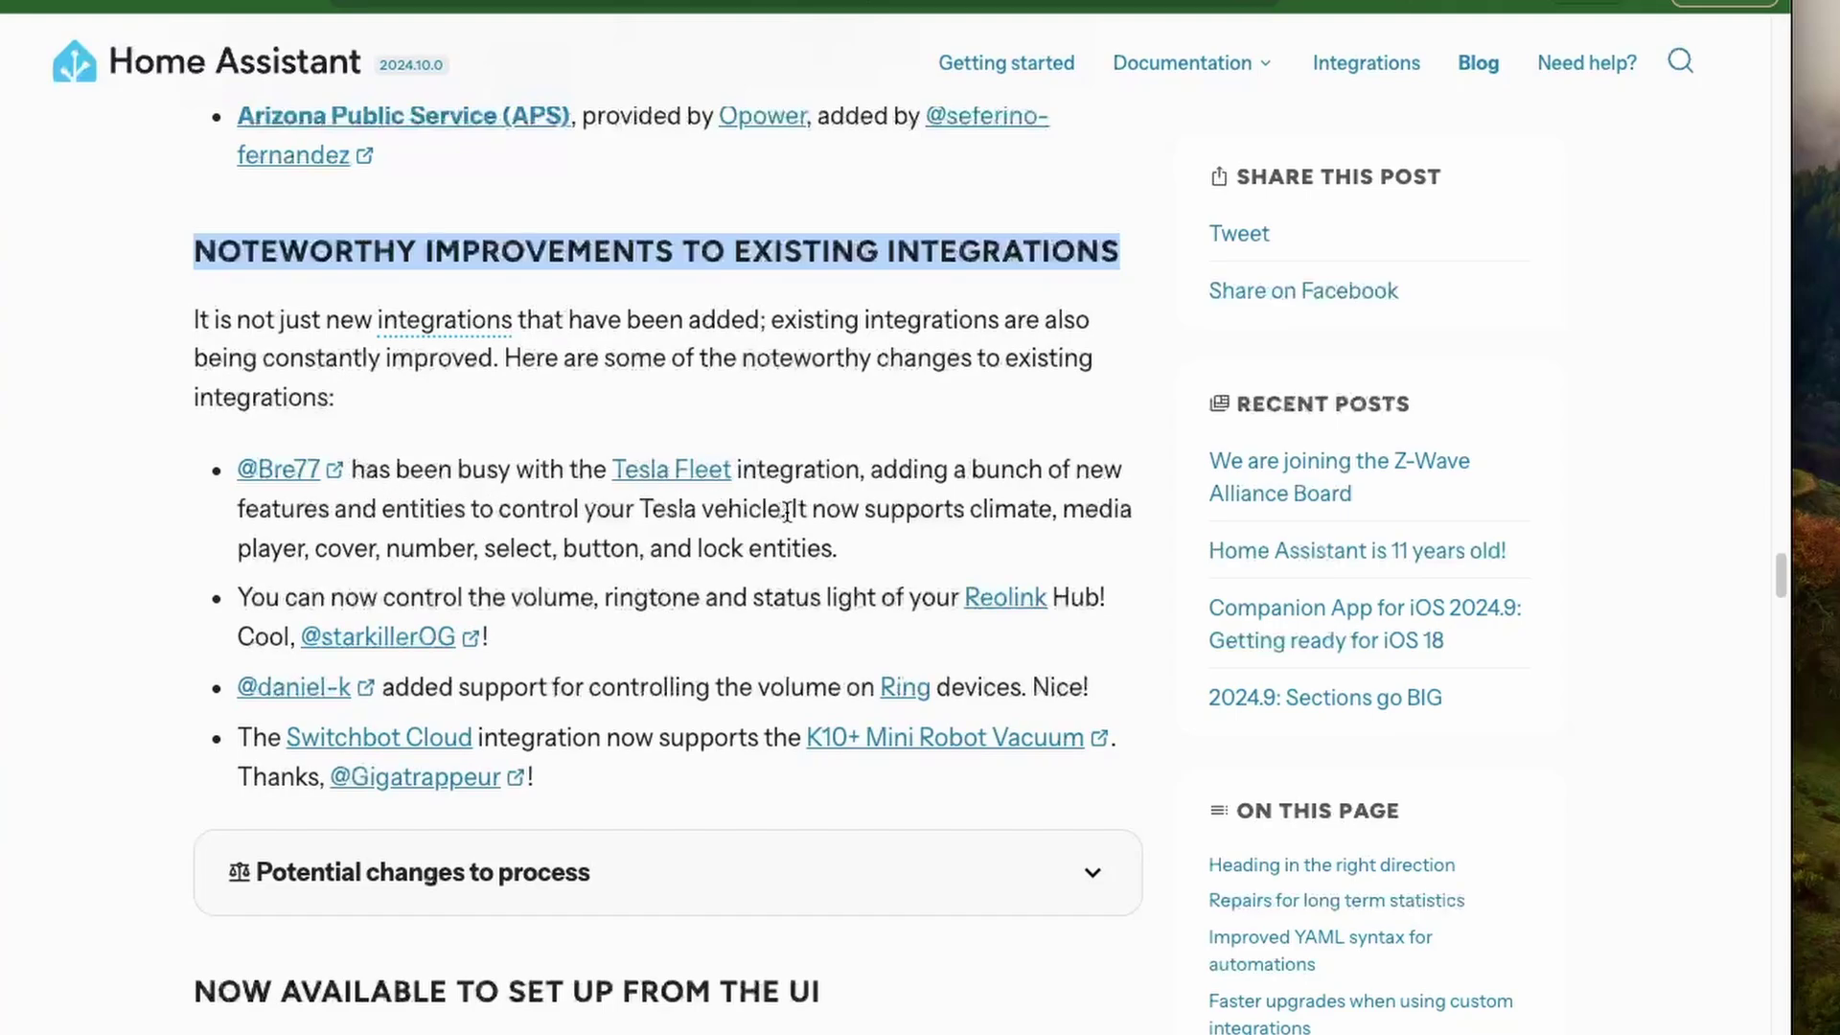
Highlight the Tesla Fleet entity types, the Switchbot Cloud sentence and the Matter Button entities description.
{"action": "left_click_drag", "start_coordinate": [791, 509], "coordinate": [1049, 532]}
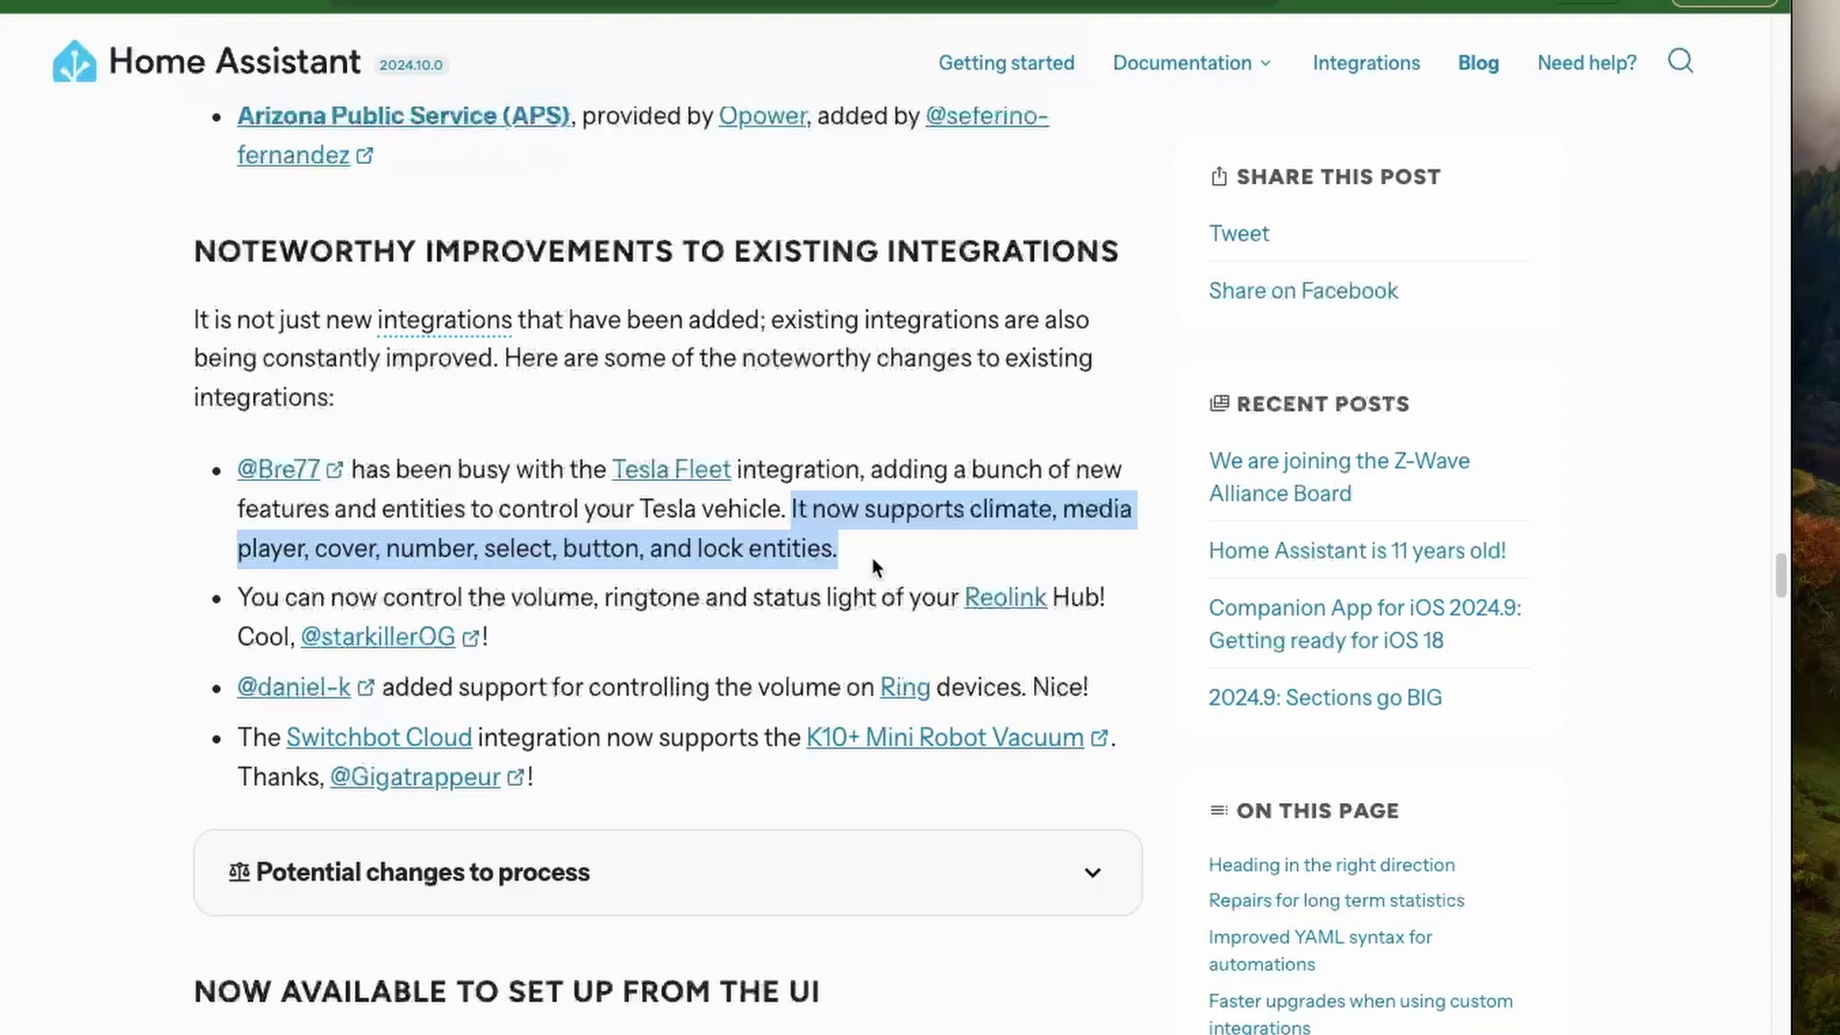
{"action": "left_click_drag", "start_coordinate": [237, 738], "coordinate": [922, 767]}
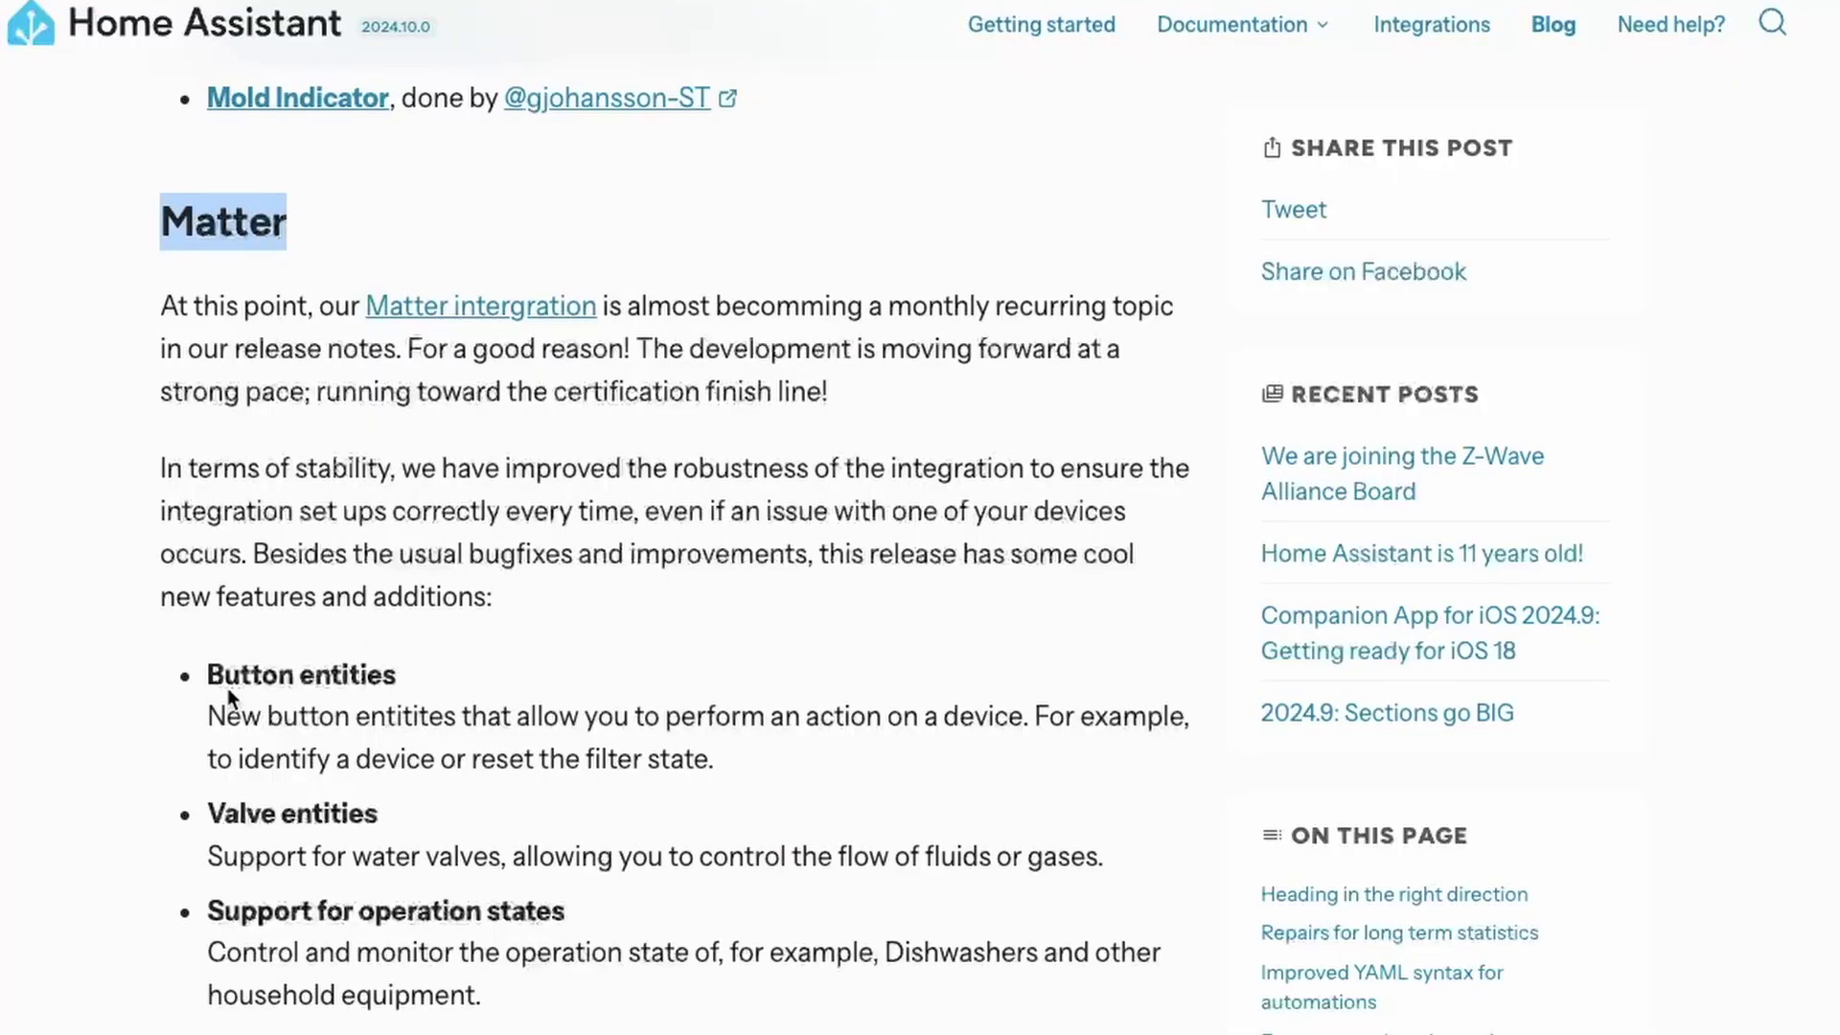
{"action": "left_click_drag", "start_coordinate": [208, 671], "coordinate": [714, 702]}
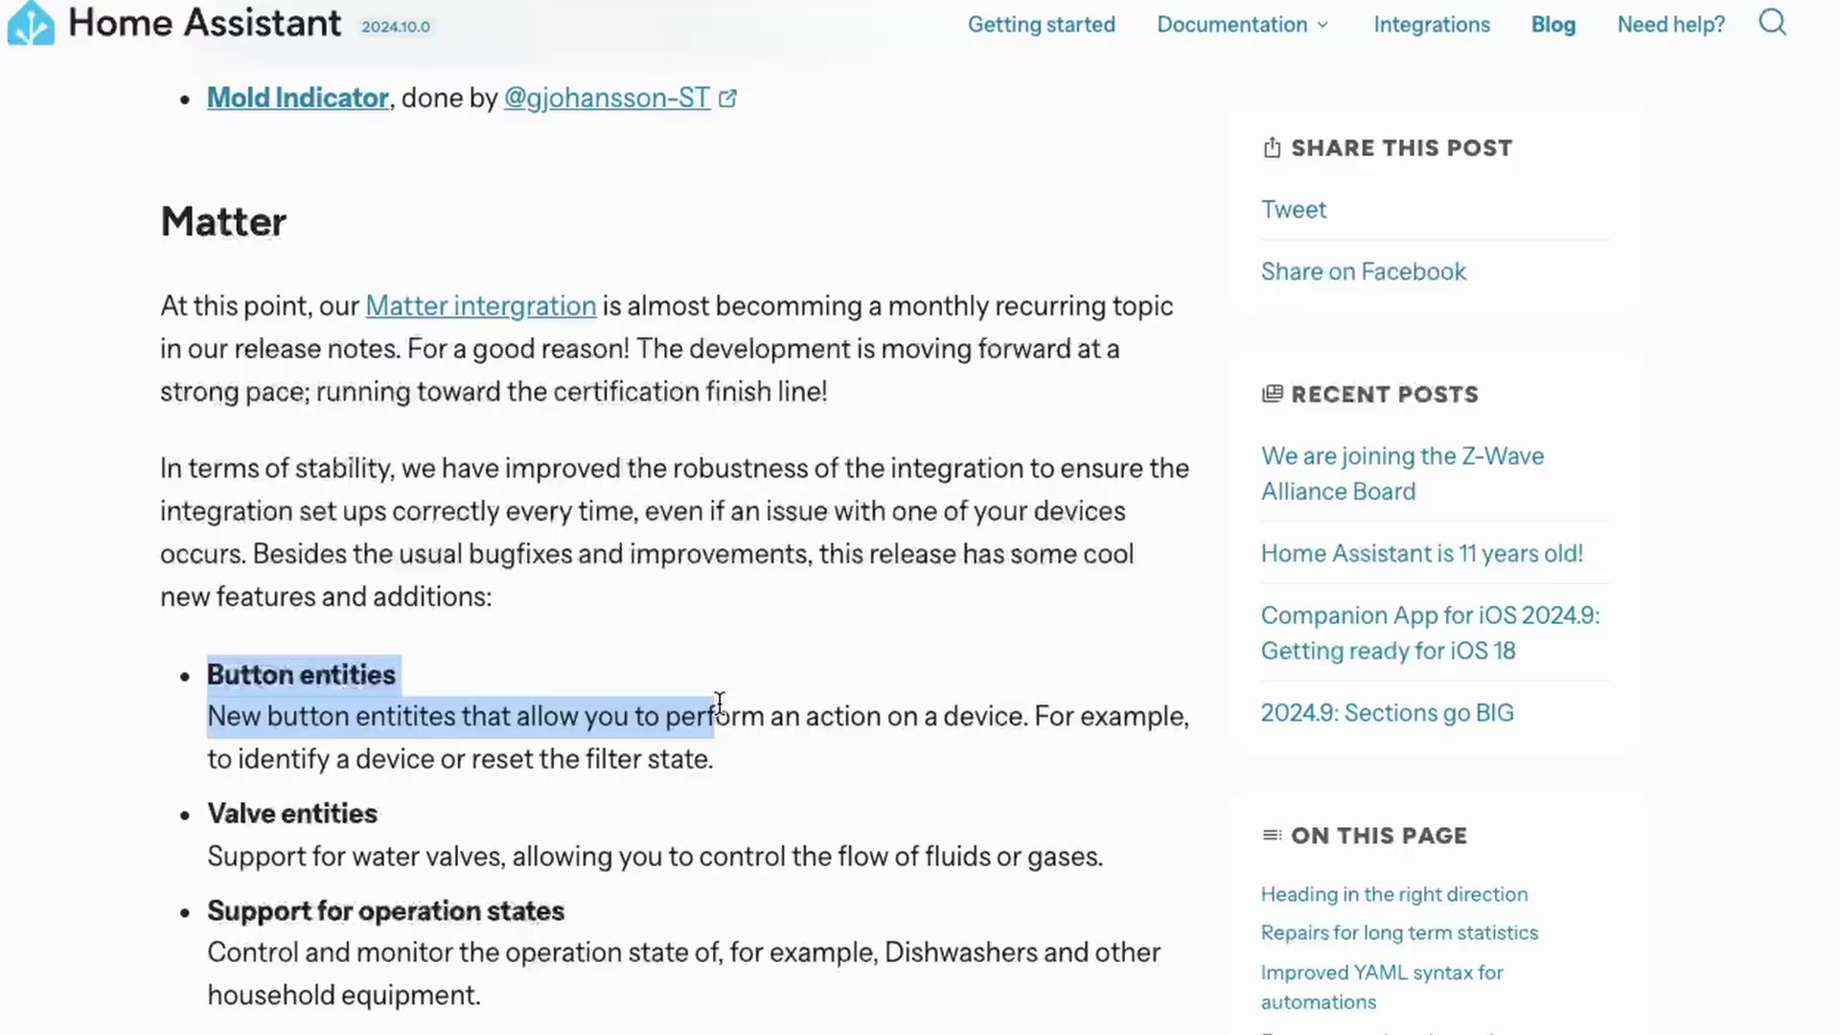
Press Identify (1) on the Smart Night Light-W and check the new entry in its history.
{"action": "left_click", "coordinate": [1167, 732]}
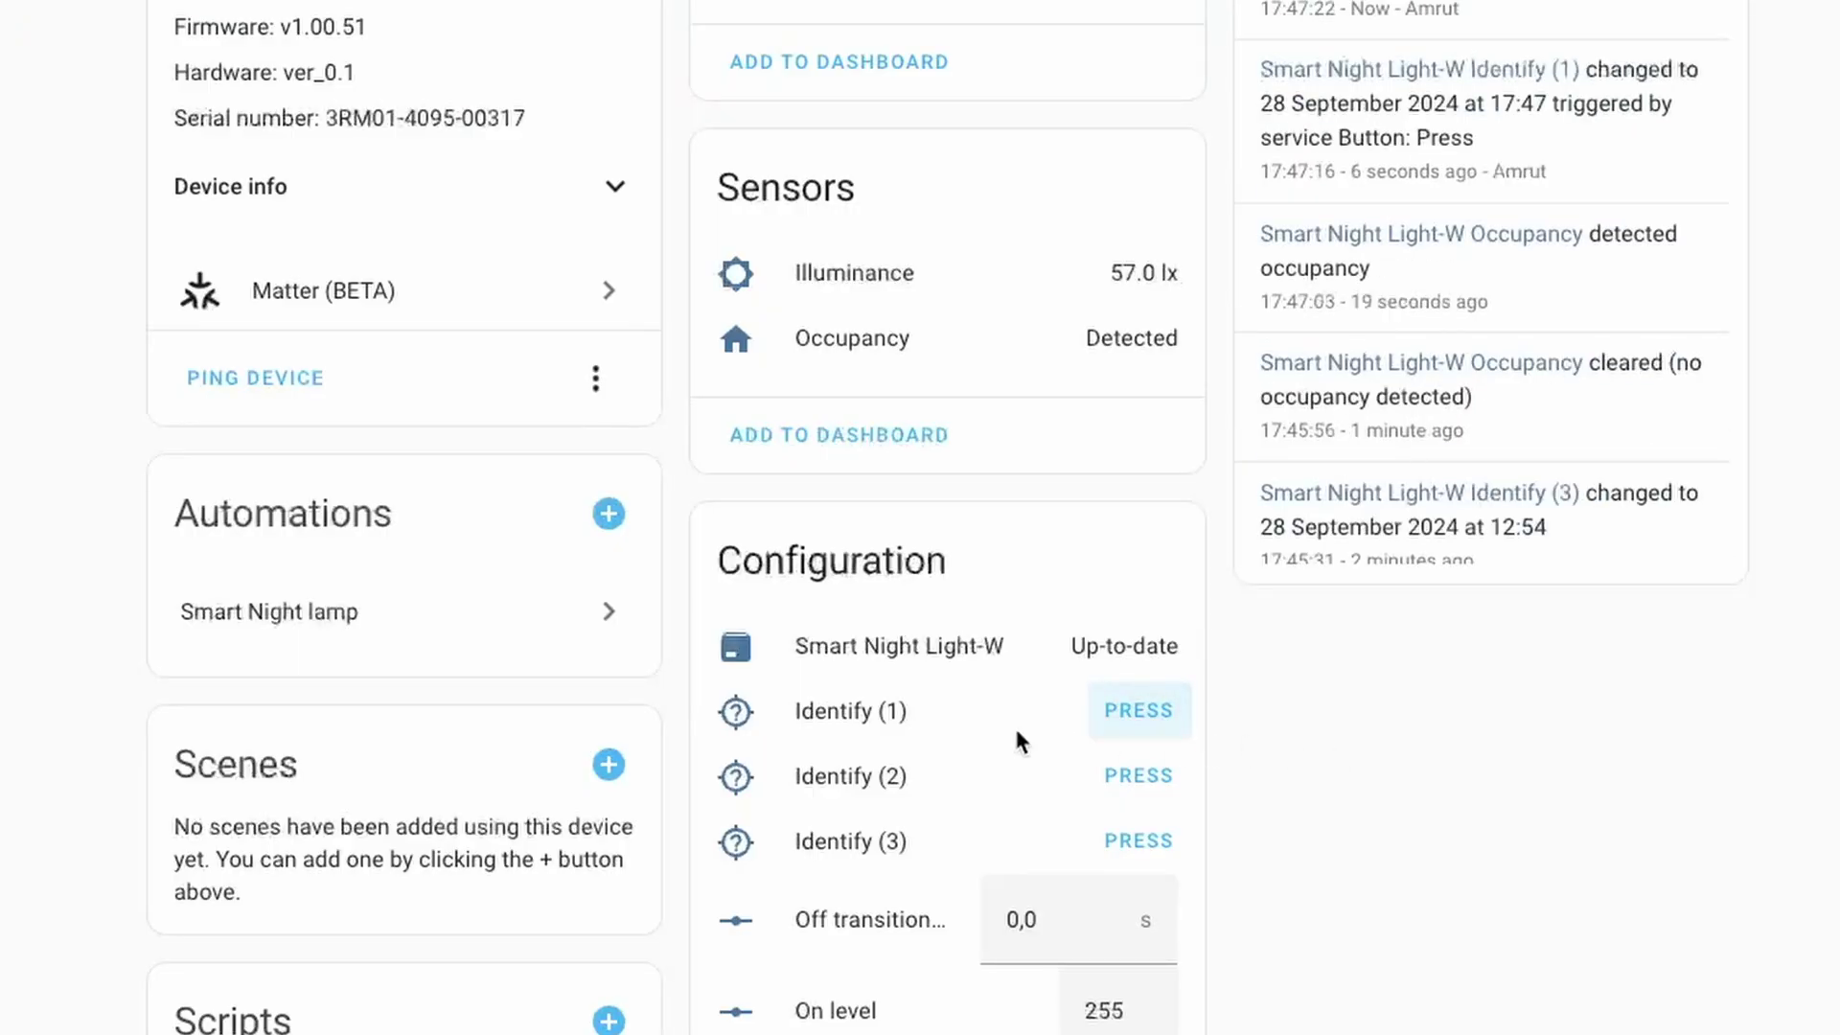
{"action": "left_click", "coordinate": [850, 721]}
{"action": "left_click", "coordinate": [1458, 777]}
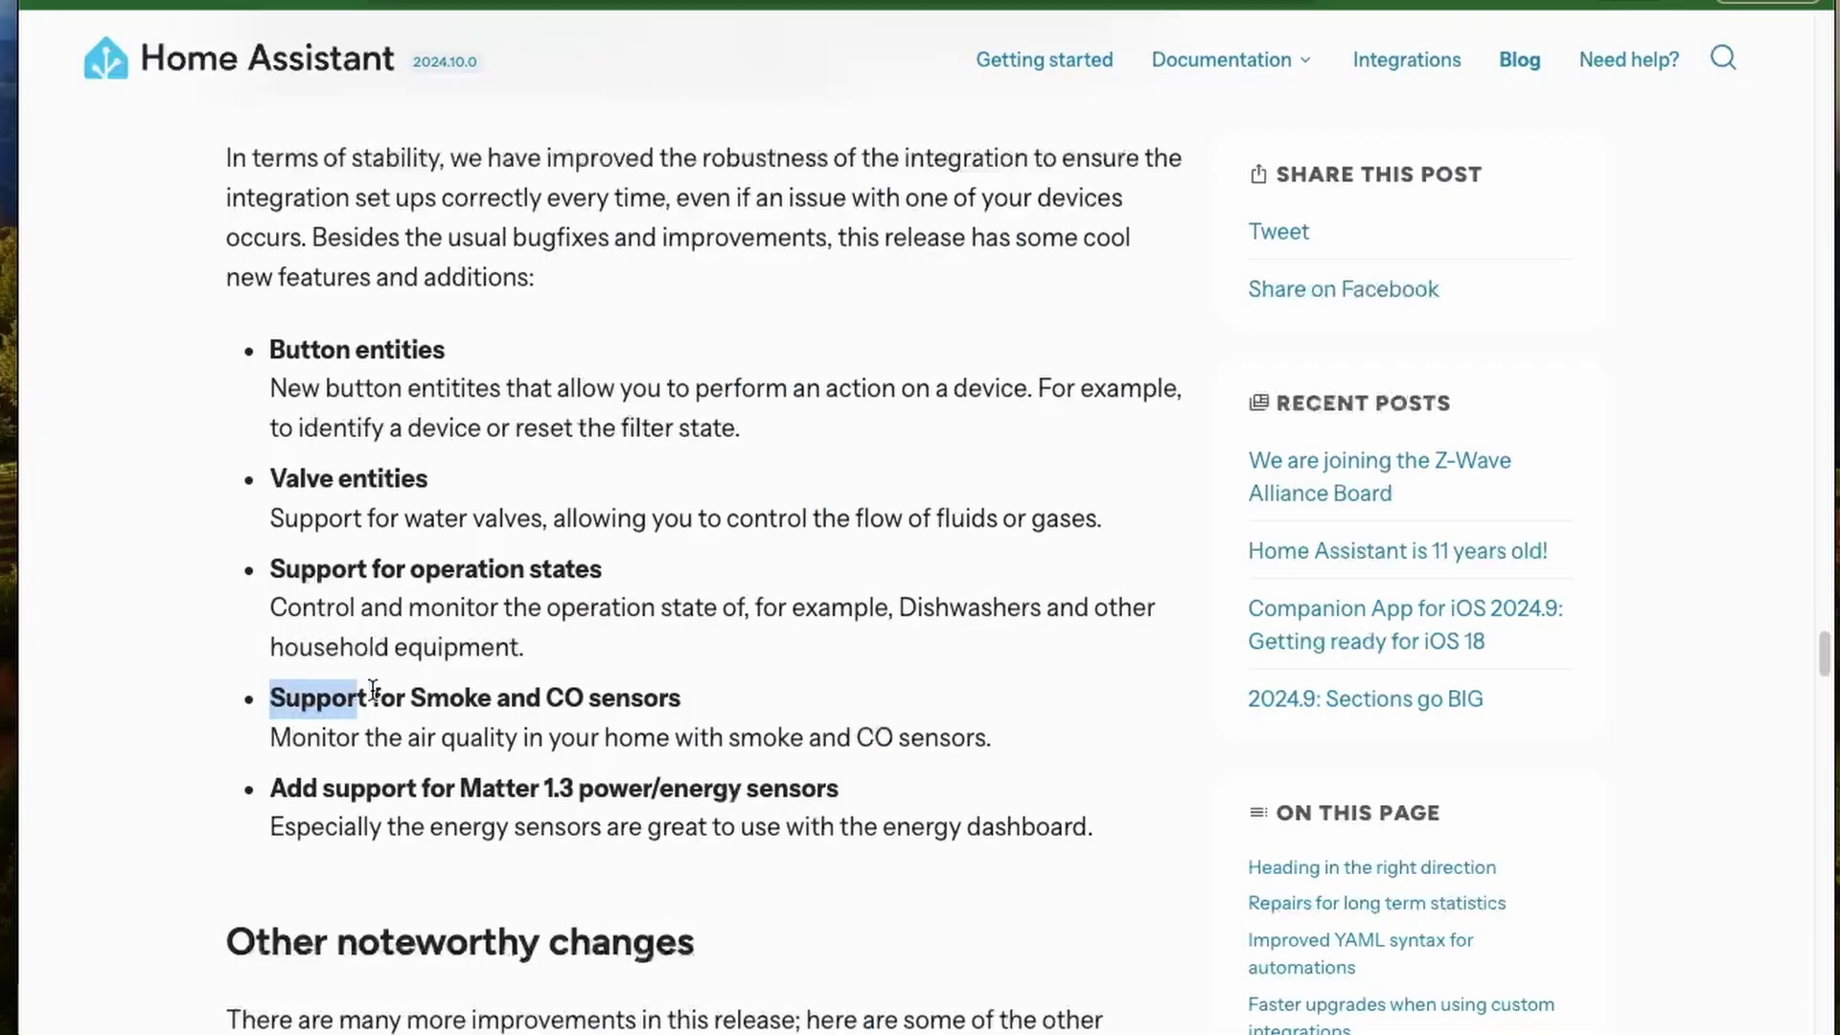
{"action": "left_click_drag", "start_coordinate": [364, 700], "coordinate": [970, 744]}
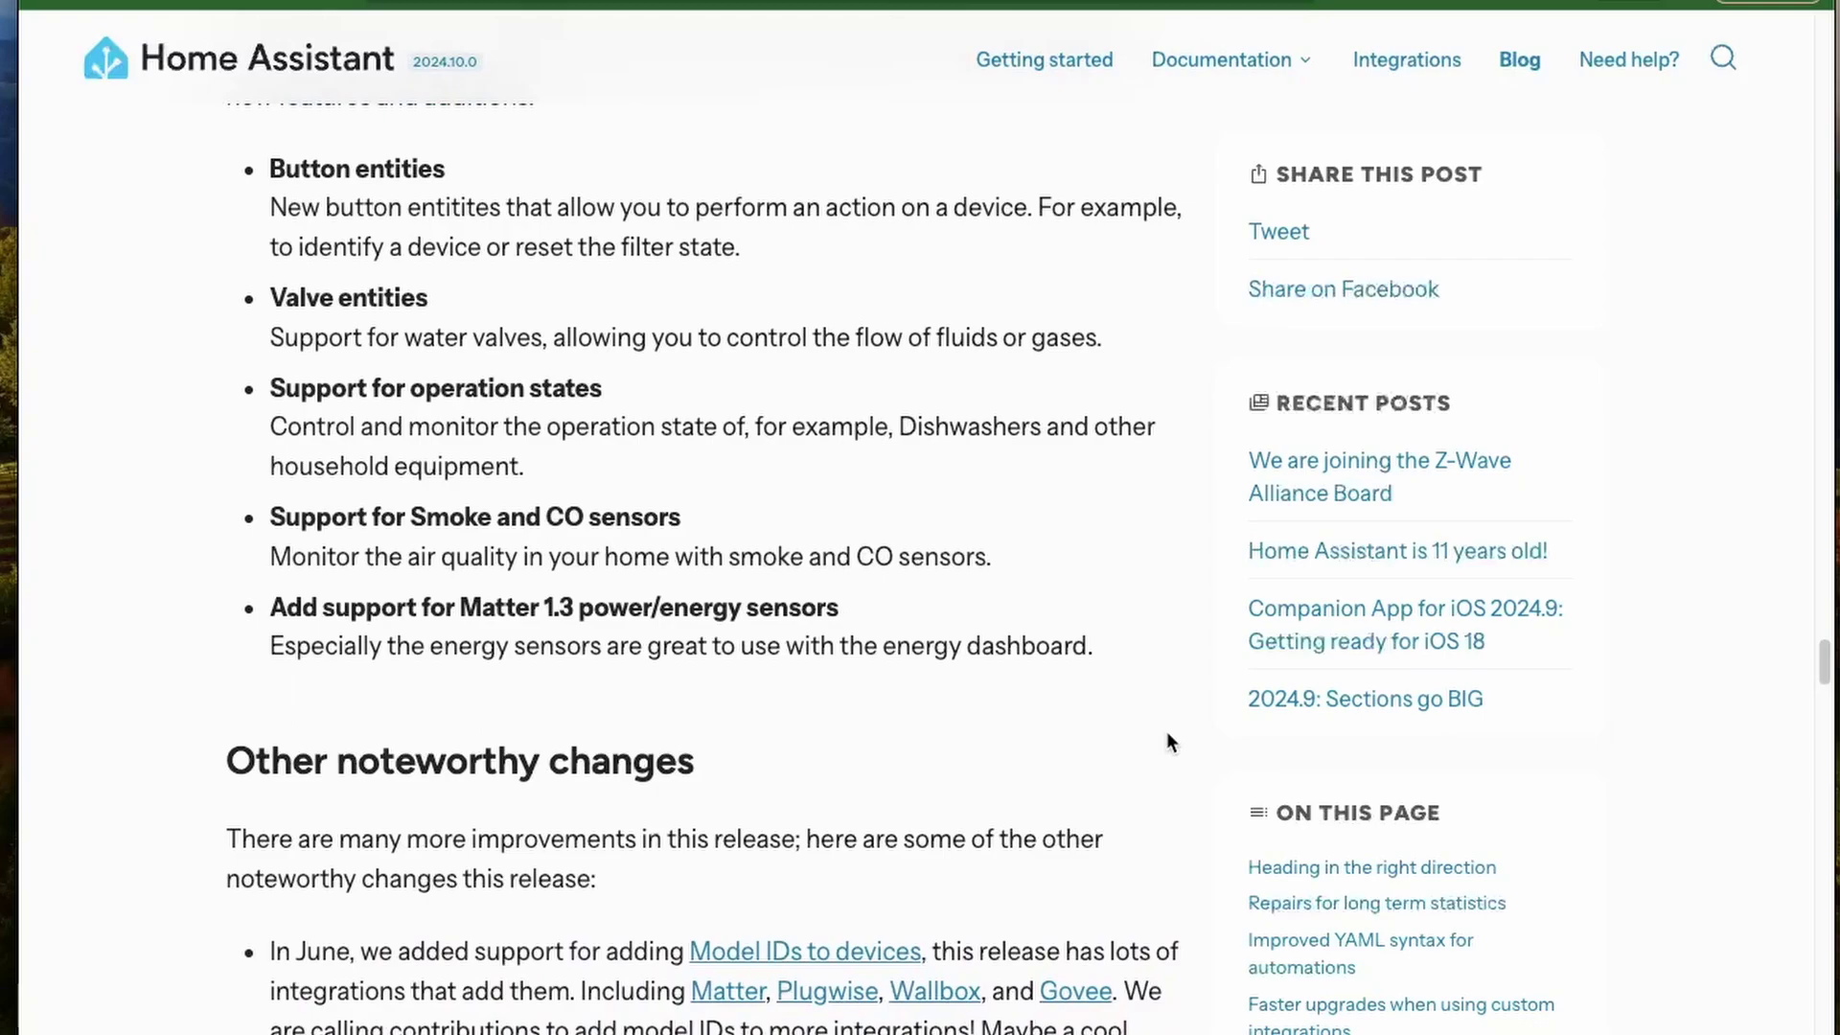
Highlight the 'Add support for Matter 1.3 power/energy sensors' bullet in the release notes.
{"action": "left_click_drag", "start_coordinate": [262, 553], "coordinate": [852, 563]}
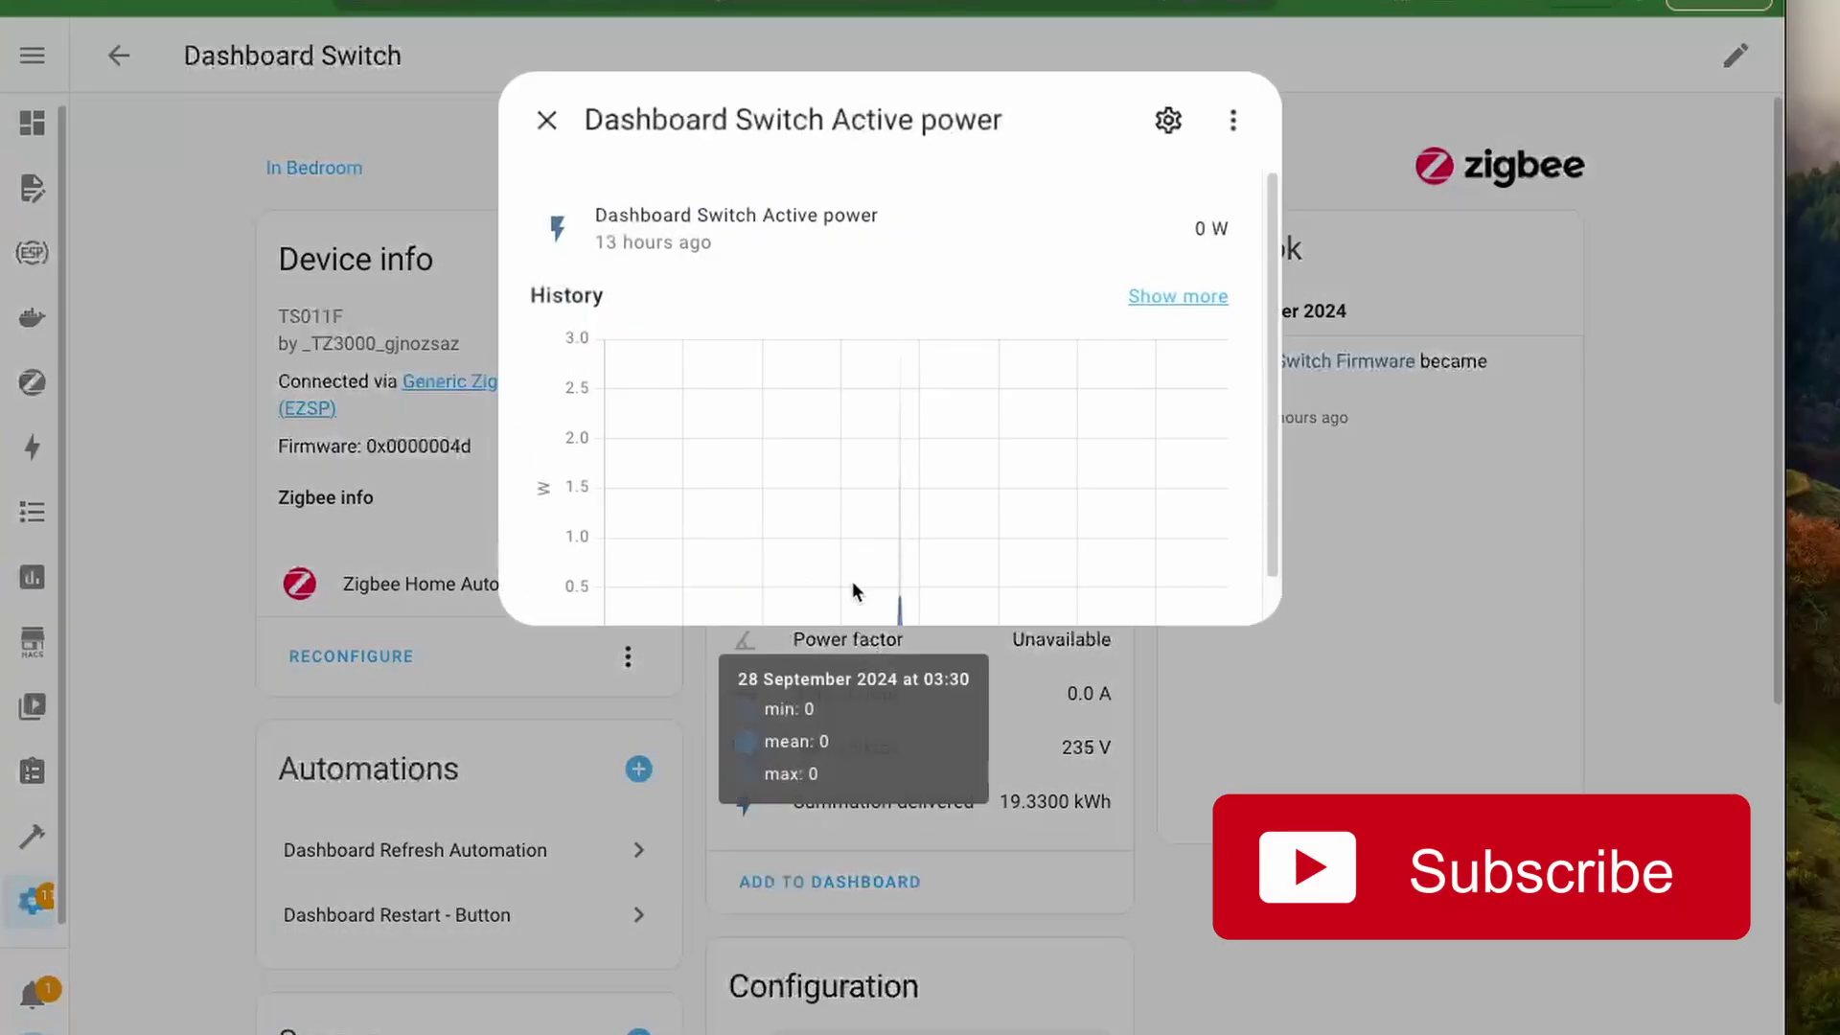
Close the Active power history and view the Summation delivered history.
{"action": "mouse_move", "coordinate": [711, 251]}
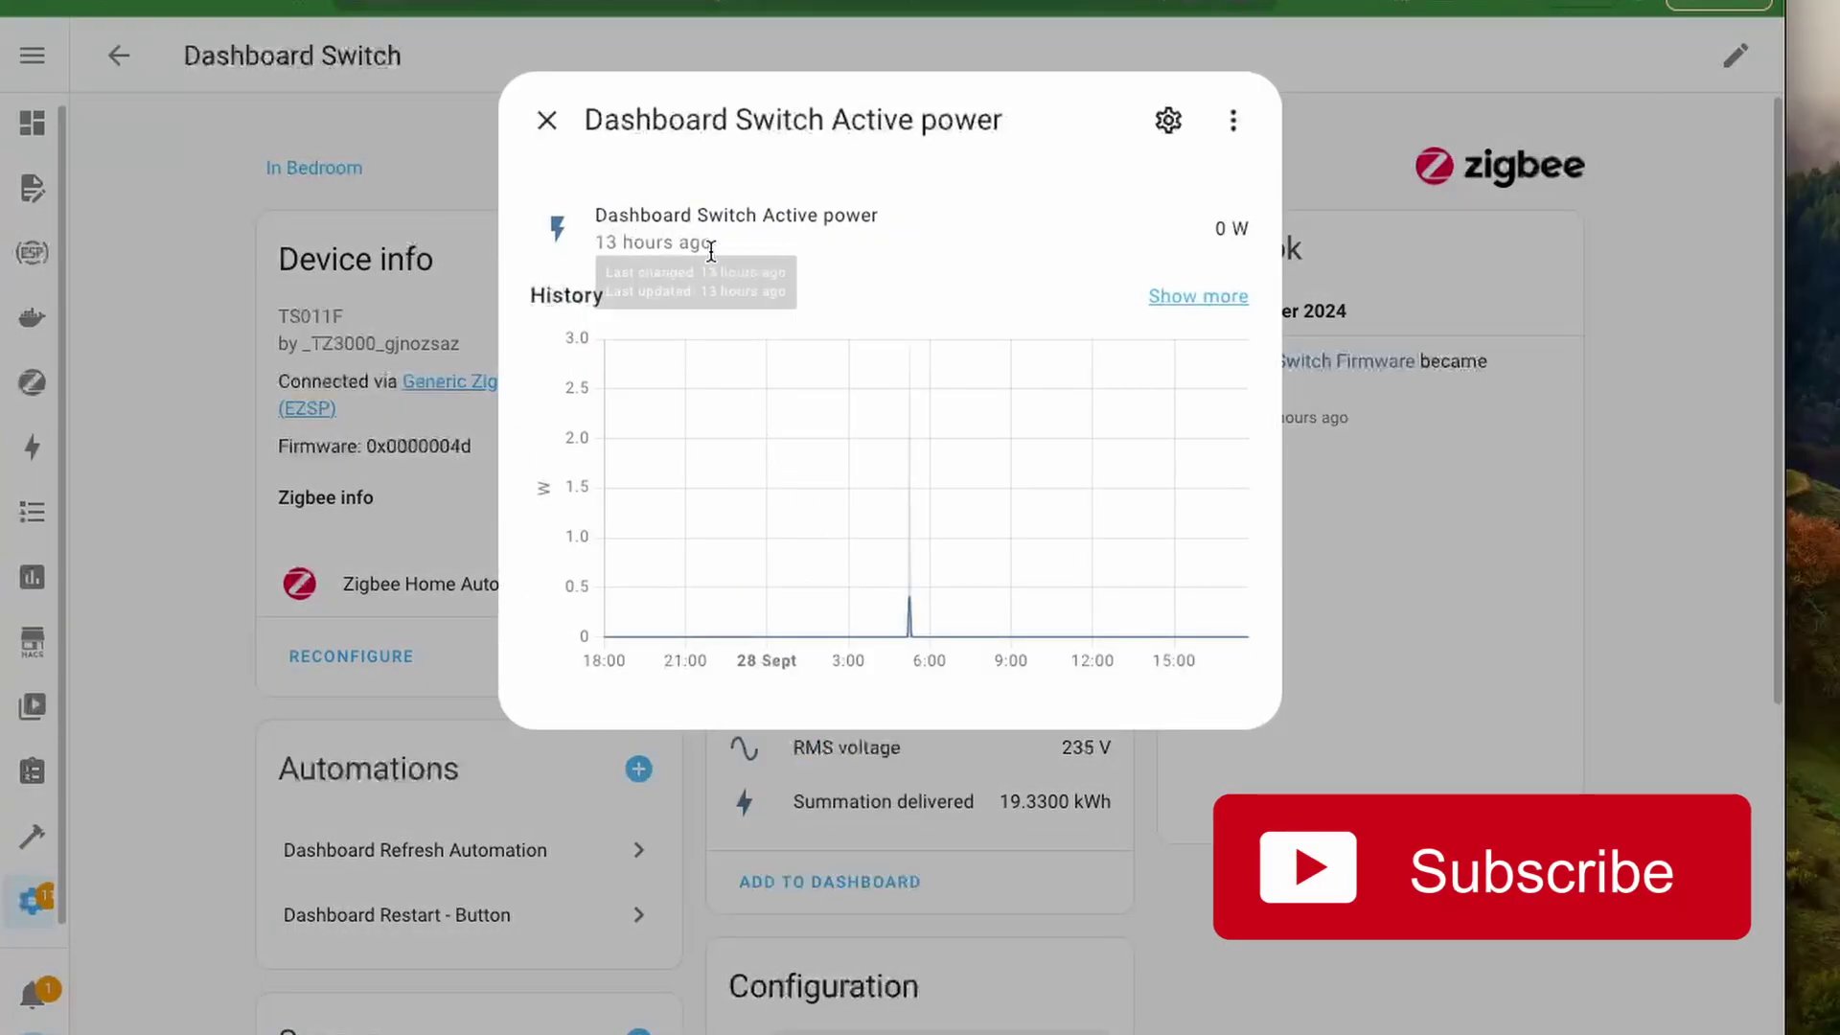
{"action": "left_click", "coordinate": [545, 122]}
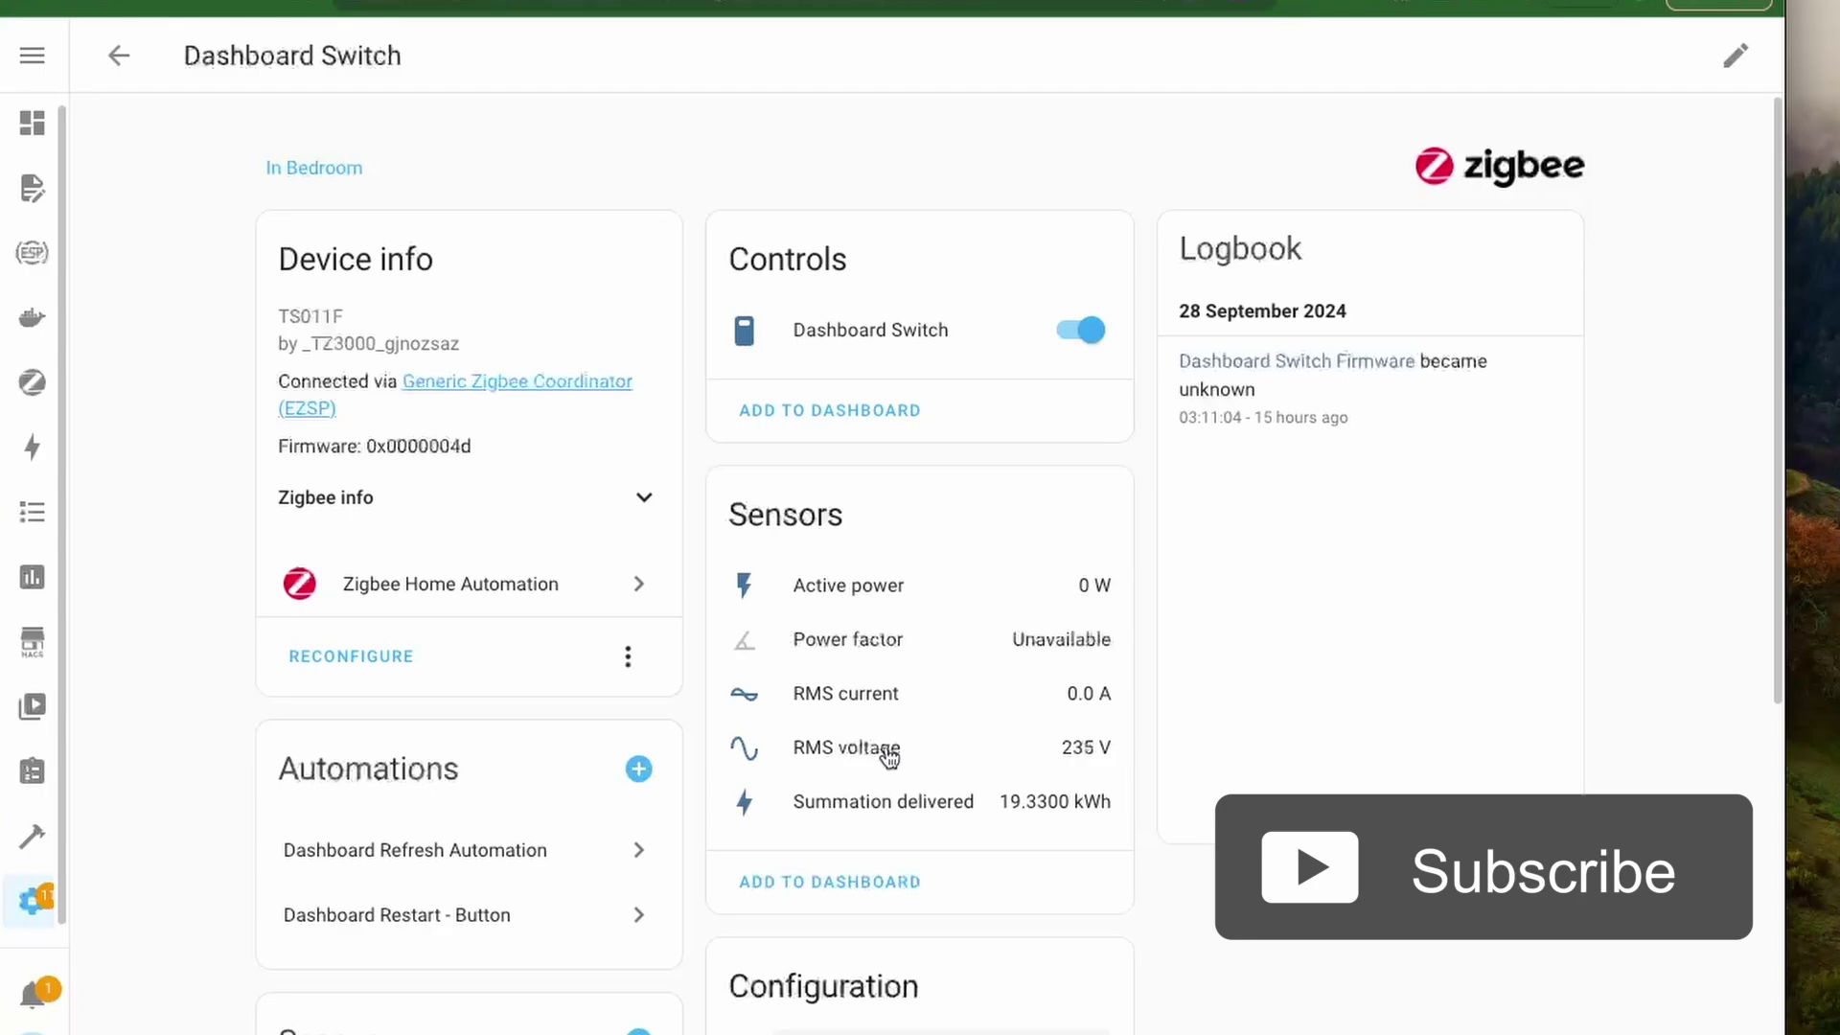
{"action": "left_click", "coordinate": [891, 803]}
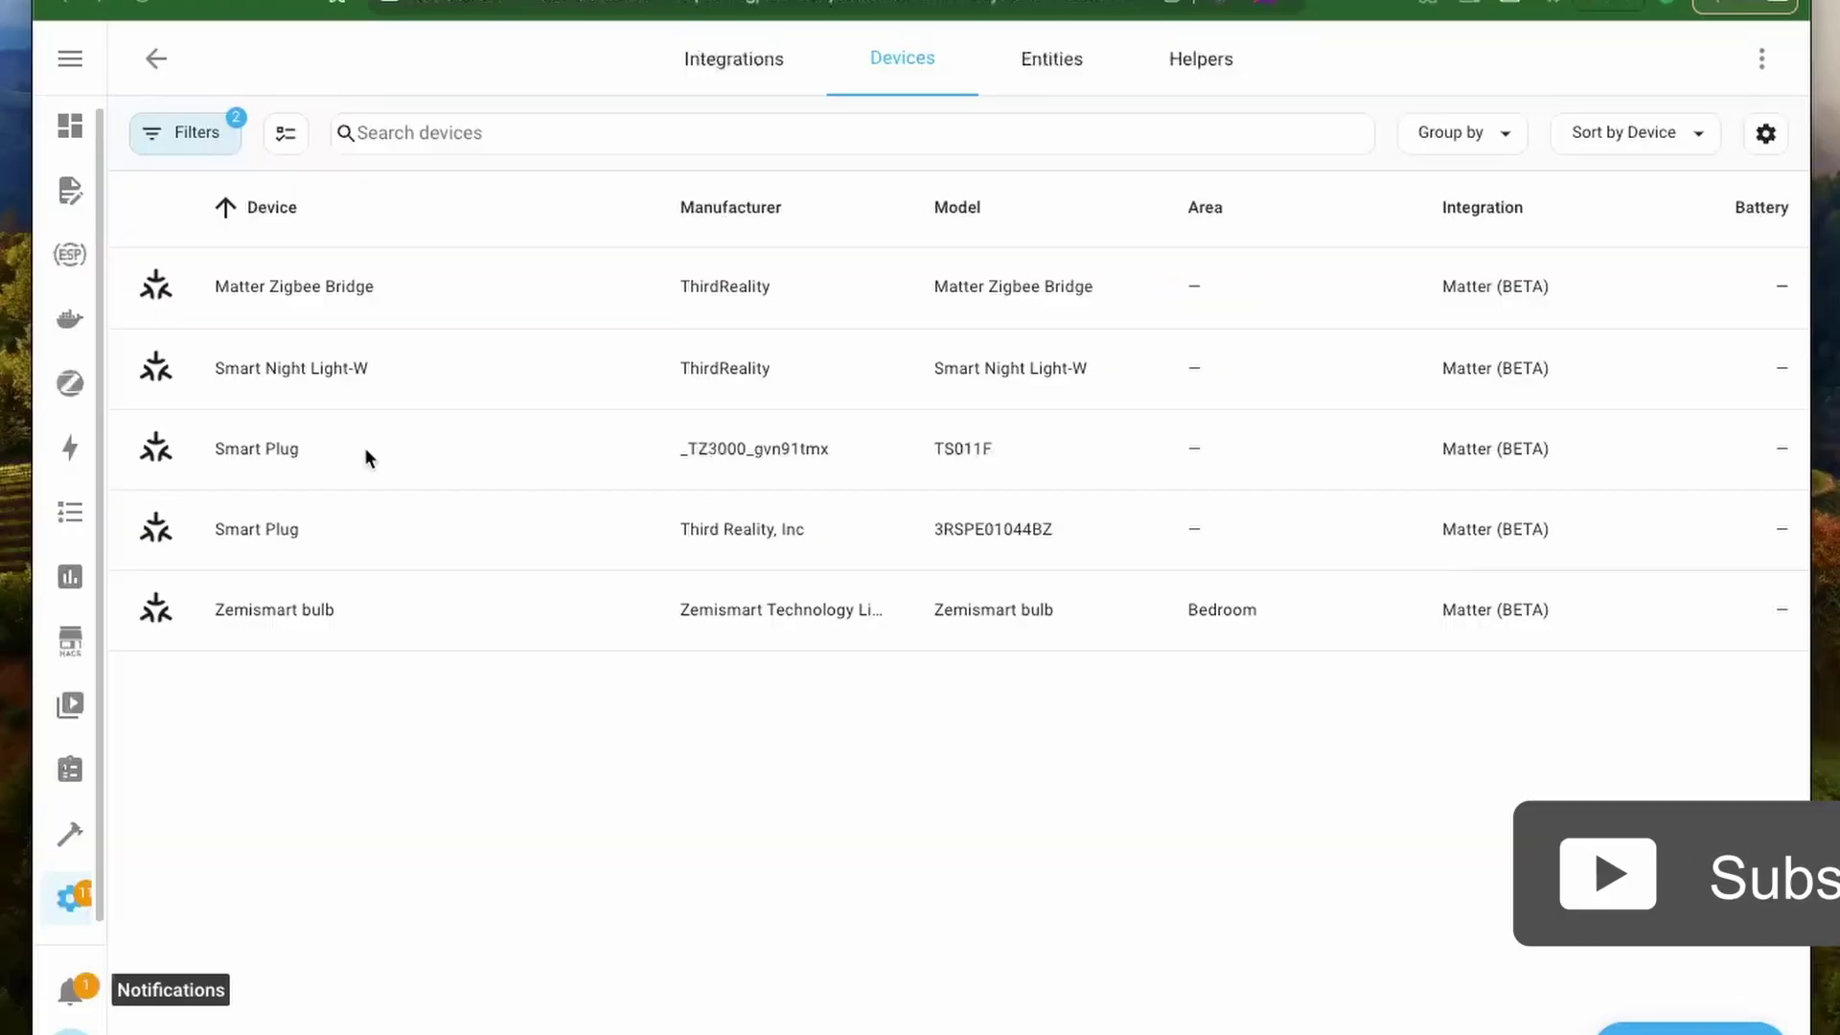
Open the Matter Zigbee Bridge's second Smart Plug and view its energy and power history.
{"action": "left_click", "coordinate": [329, 278]}
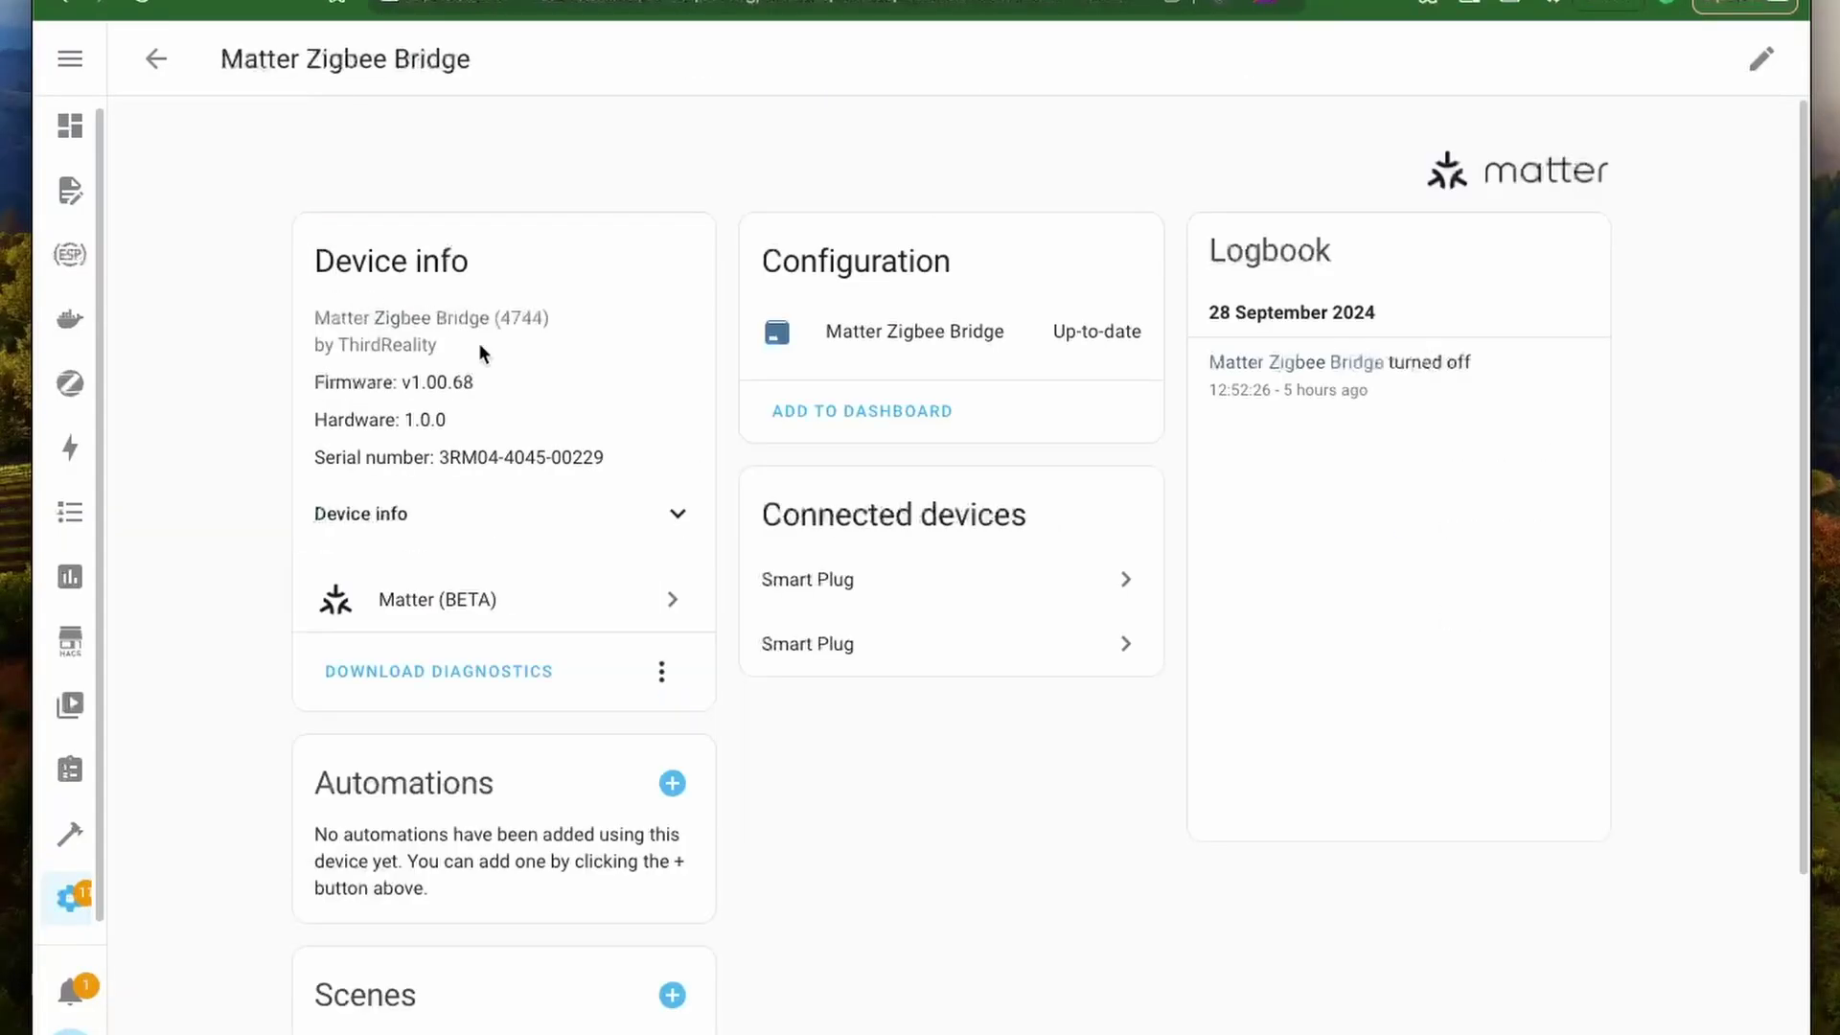
{"action": "left_click", "coordinate": [949, 647]}
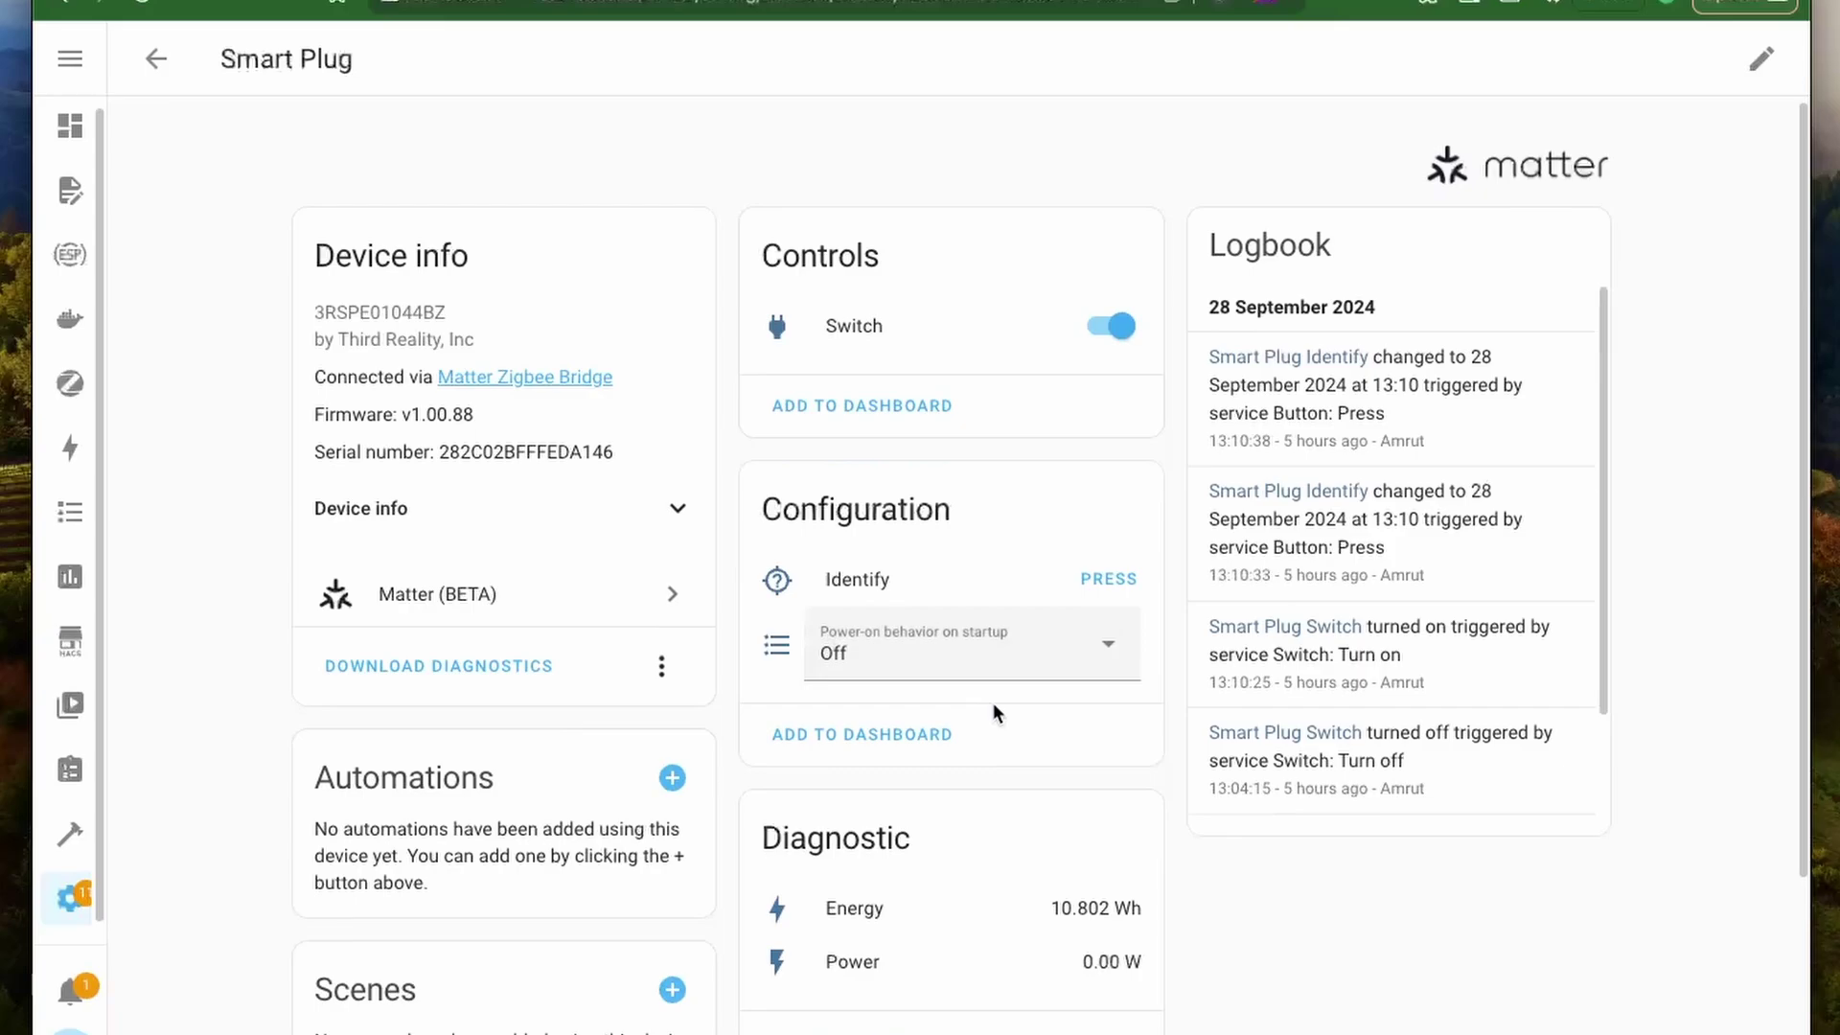
{"action": "scroll", "coordinate": [998, 707], "scroll_direction": "down", "scroll_amount": 3}
{"action": "left_click", "coordinate": [1096, 662]}
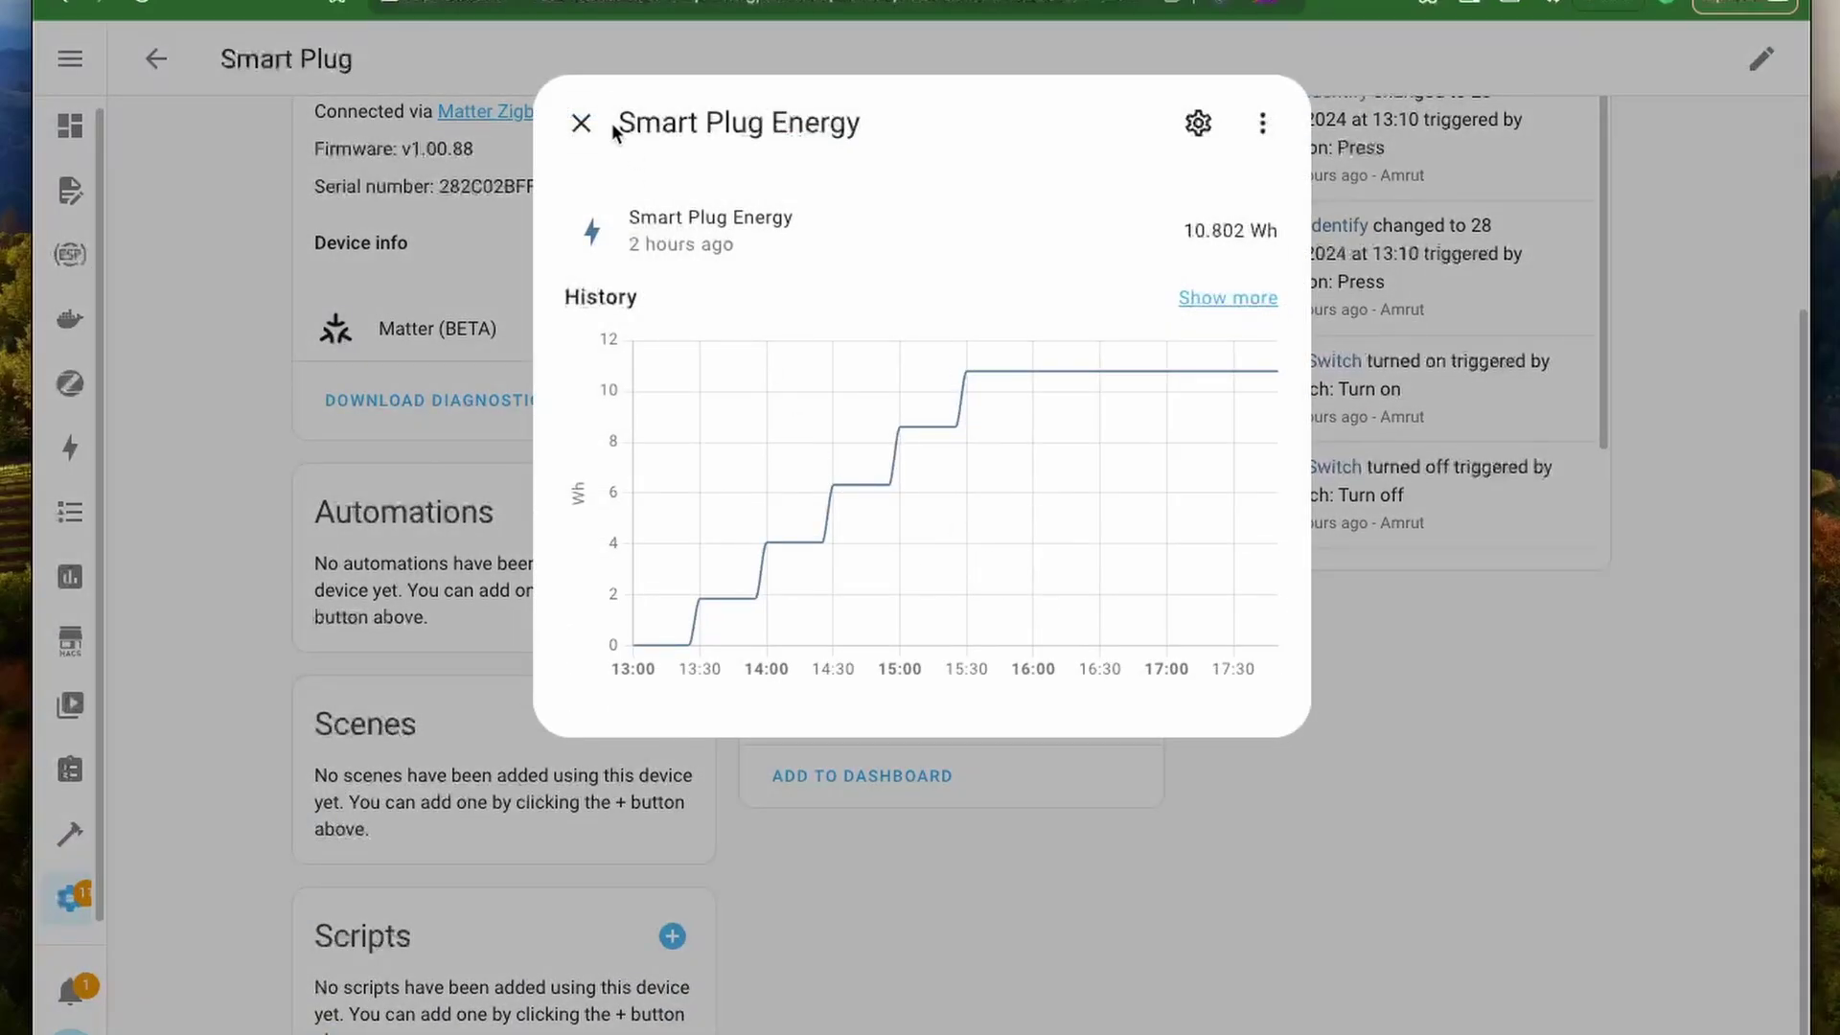
{"action": "left_click", "coordinate": [581, 122]}
{"action": "left_click", "coordinate": [1113, 705]}
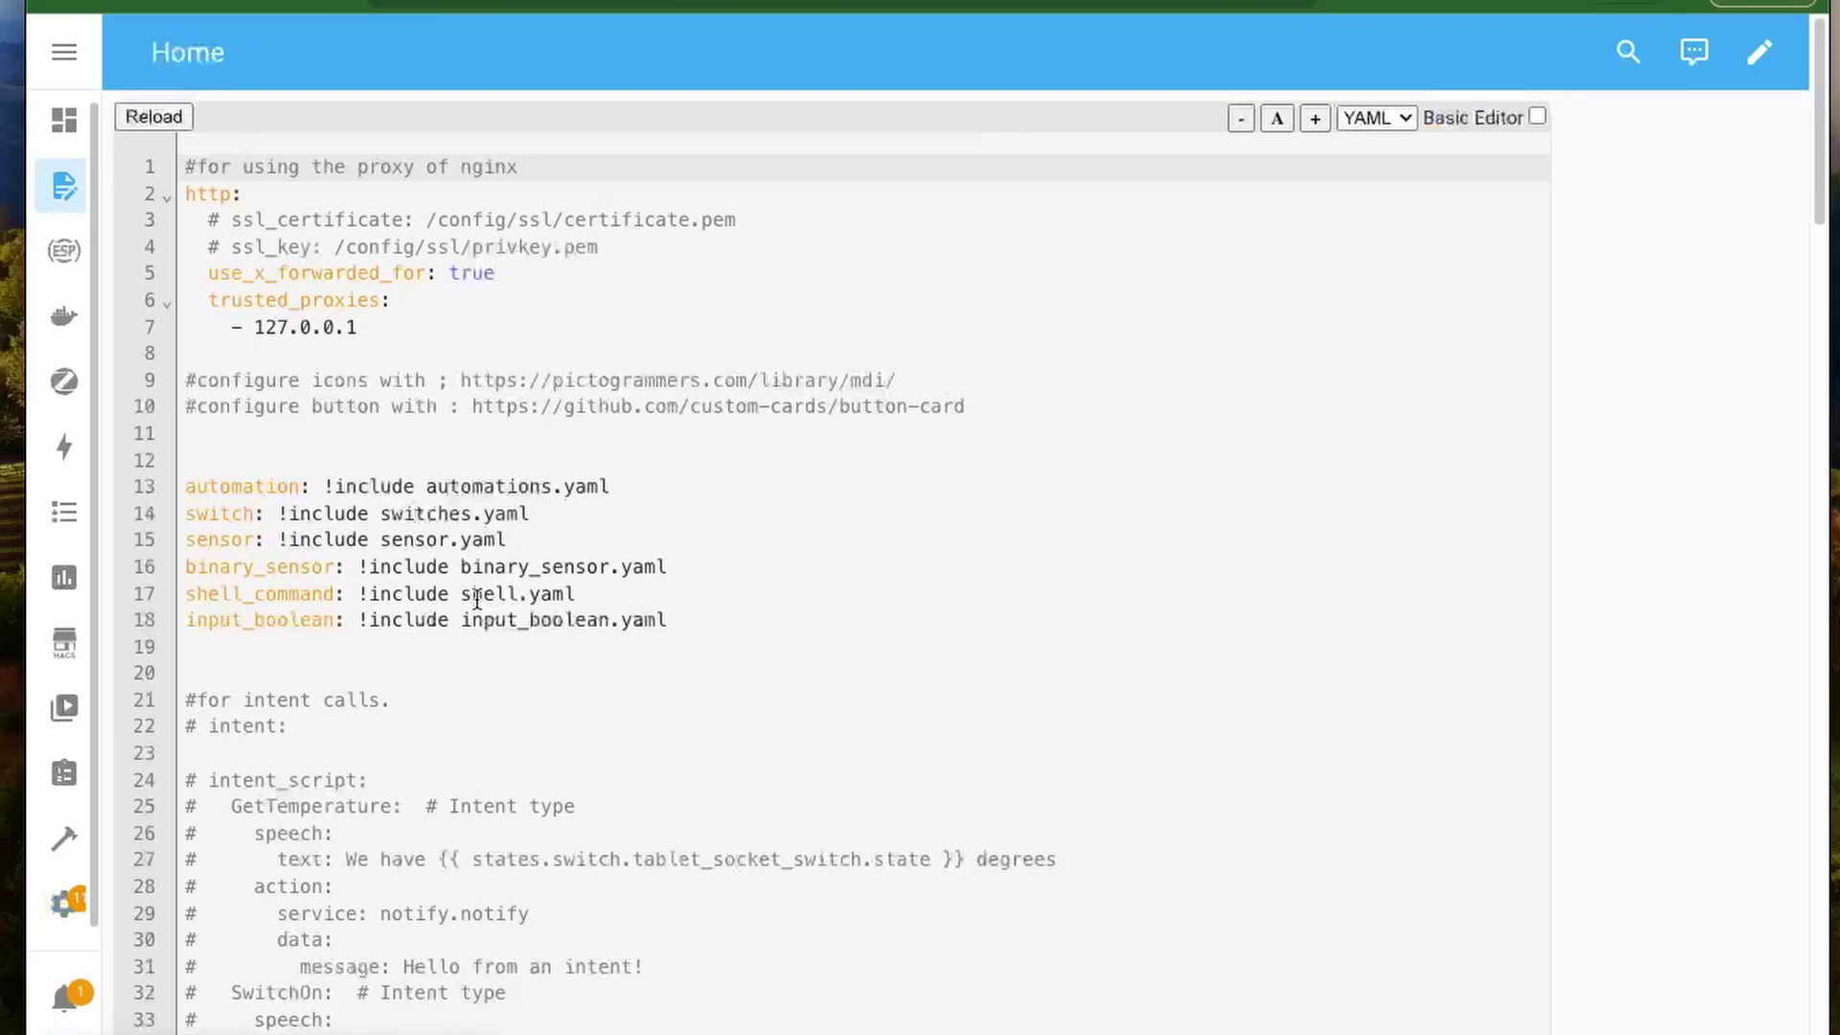
{"action": "scroll", "coordinate": [476, 600], "scroll_direction": "down", "scroll_amount": 7}
{"action": "scroll", "coordinate": [476, 600], "scroll_direction": "down", "scroll_amount": 15}
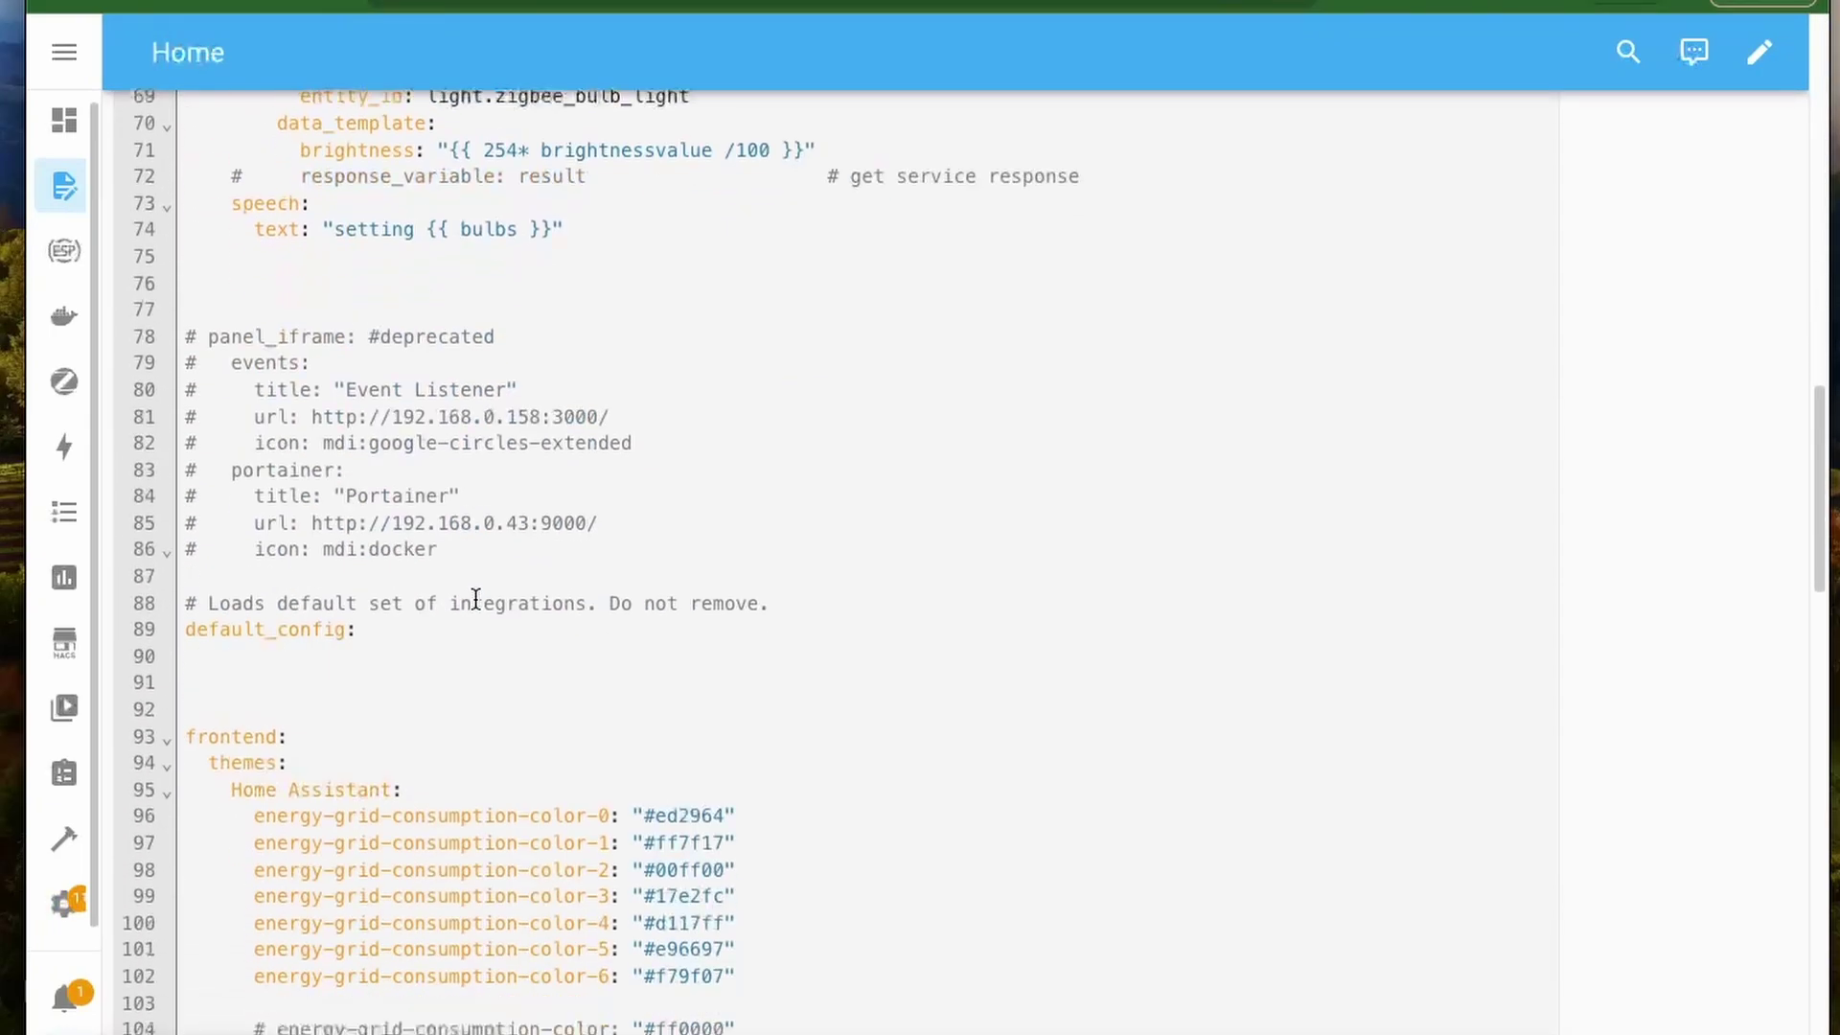
{"action": "left_click", "coordinate": [251, 454]}
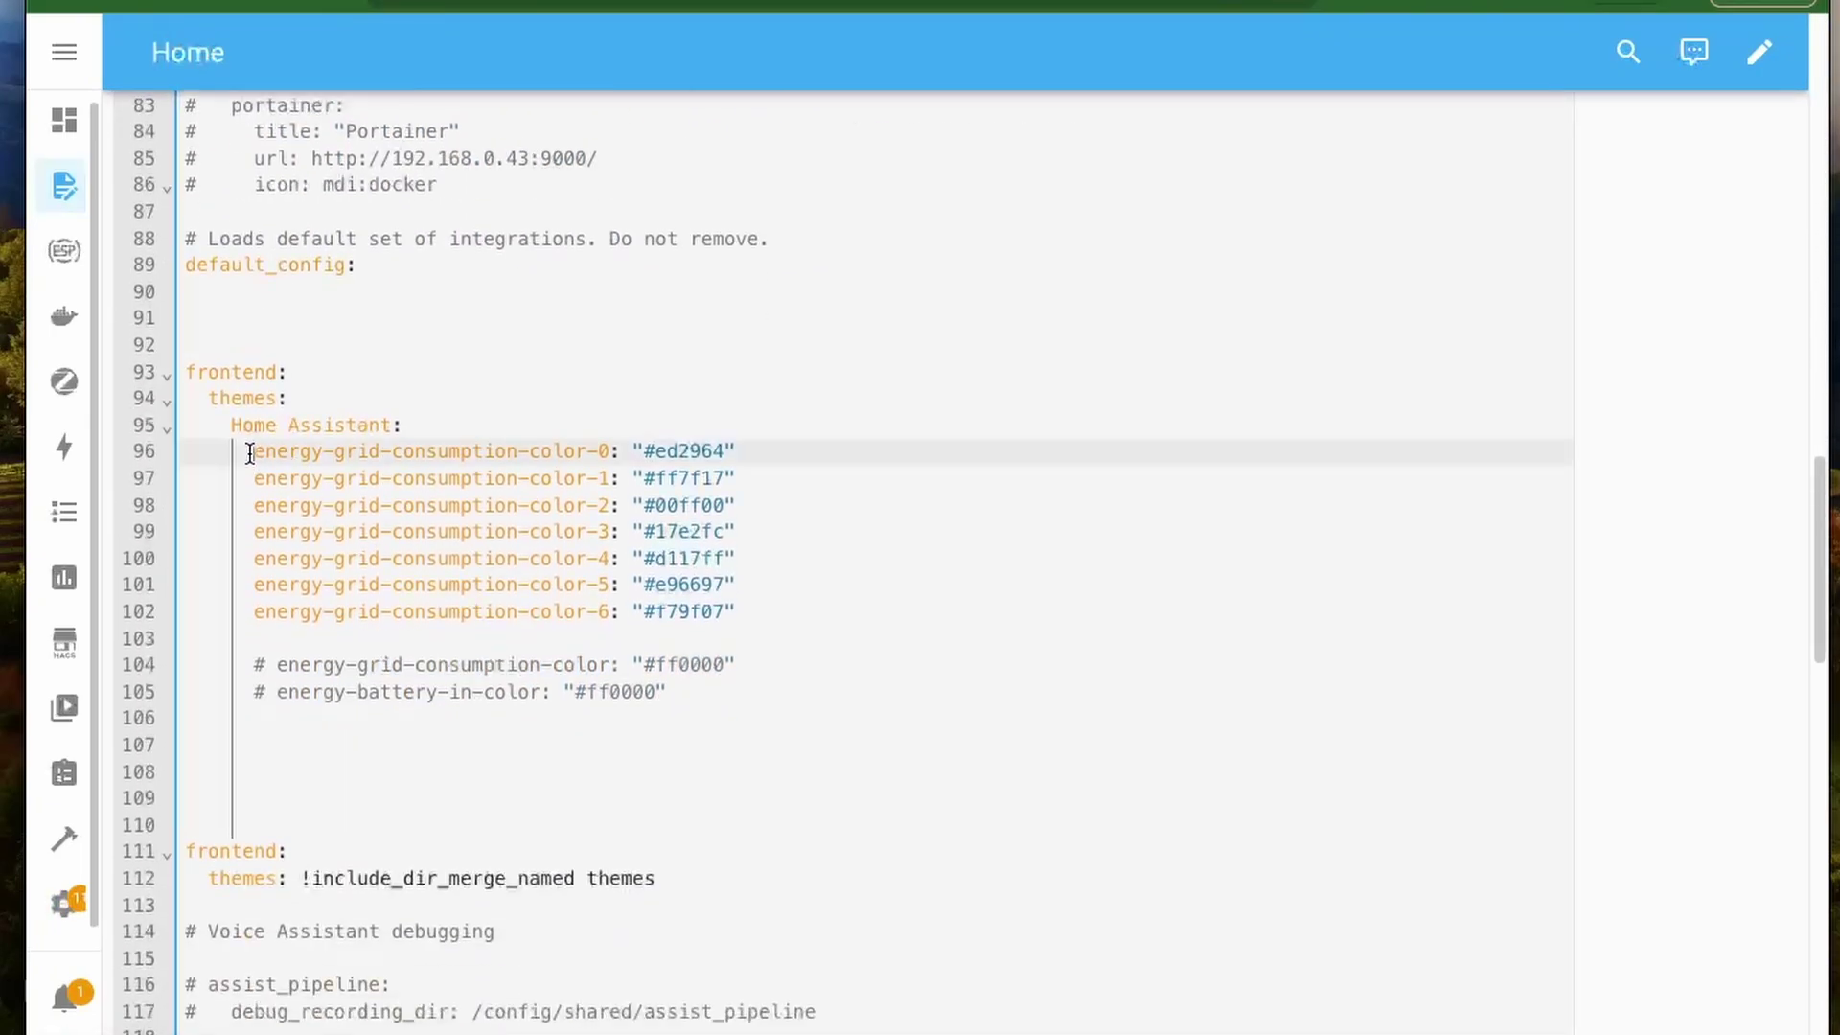
{"action": "left_click", "coordinate": [254, 613]}
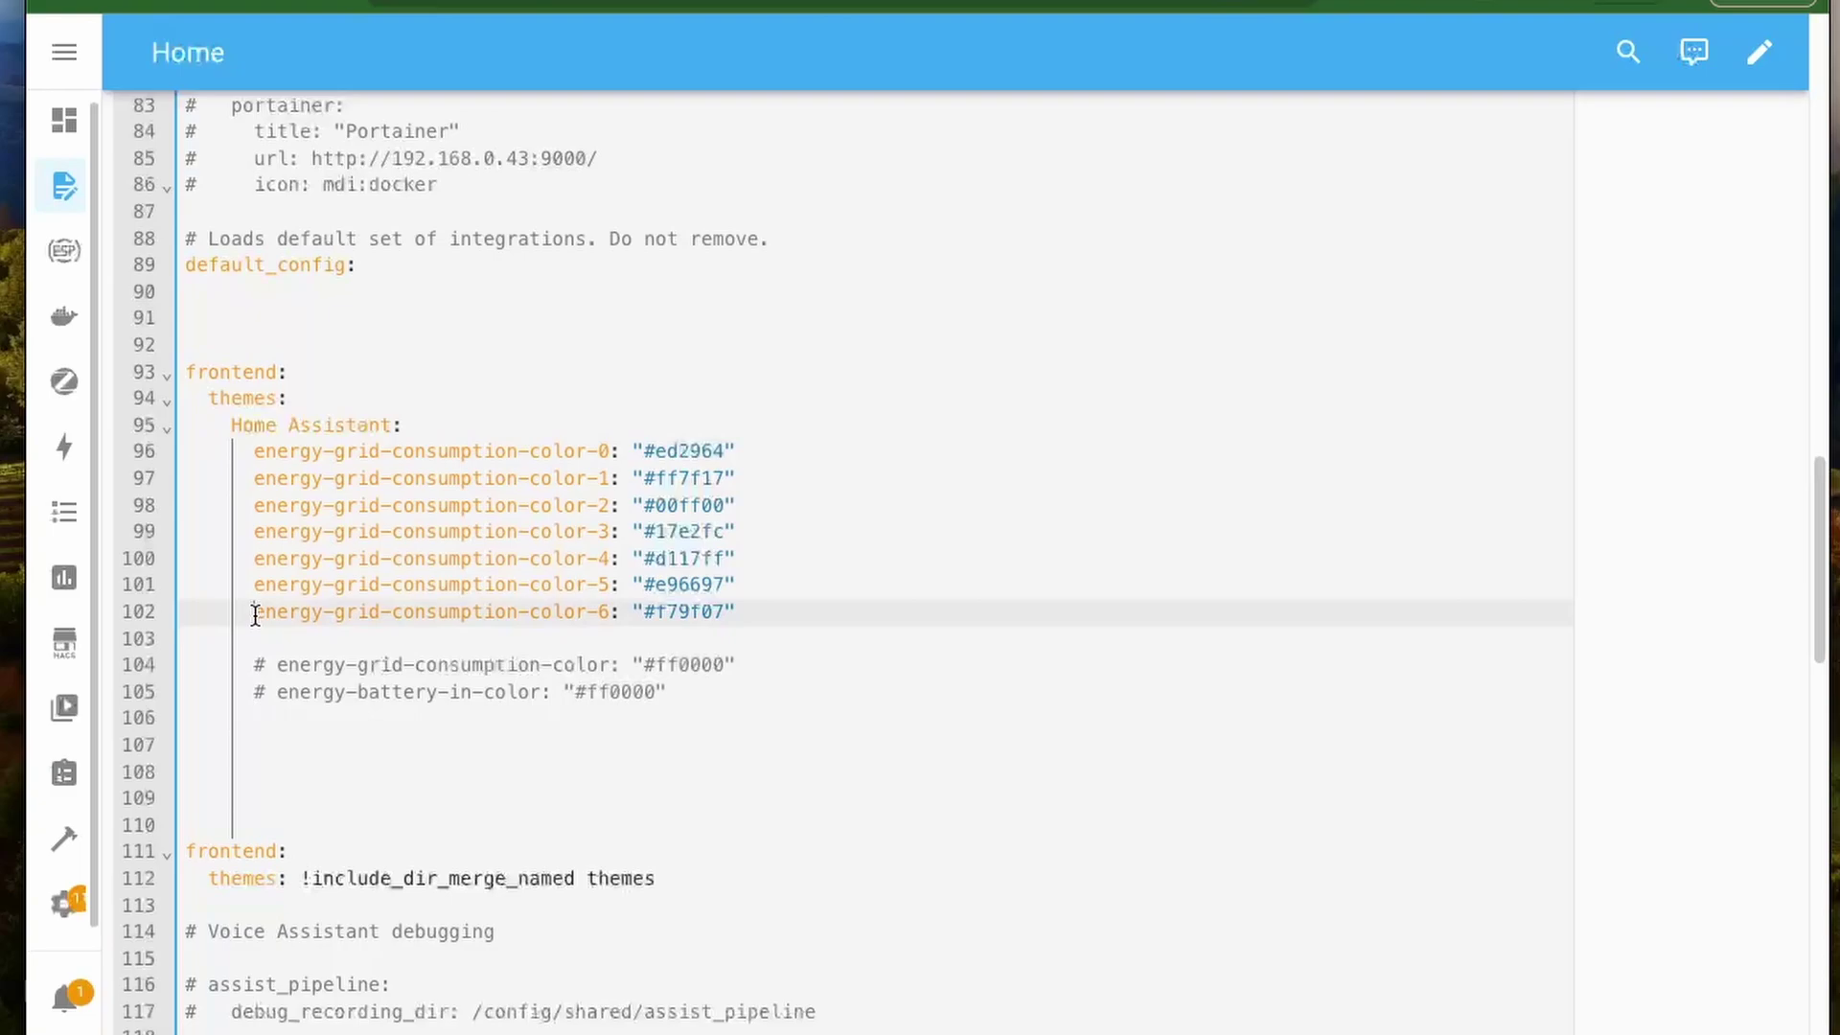
{"action": "key", "text": "Tab"}
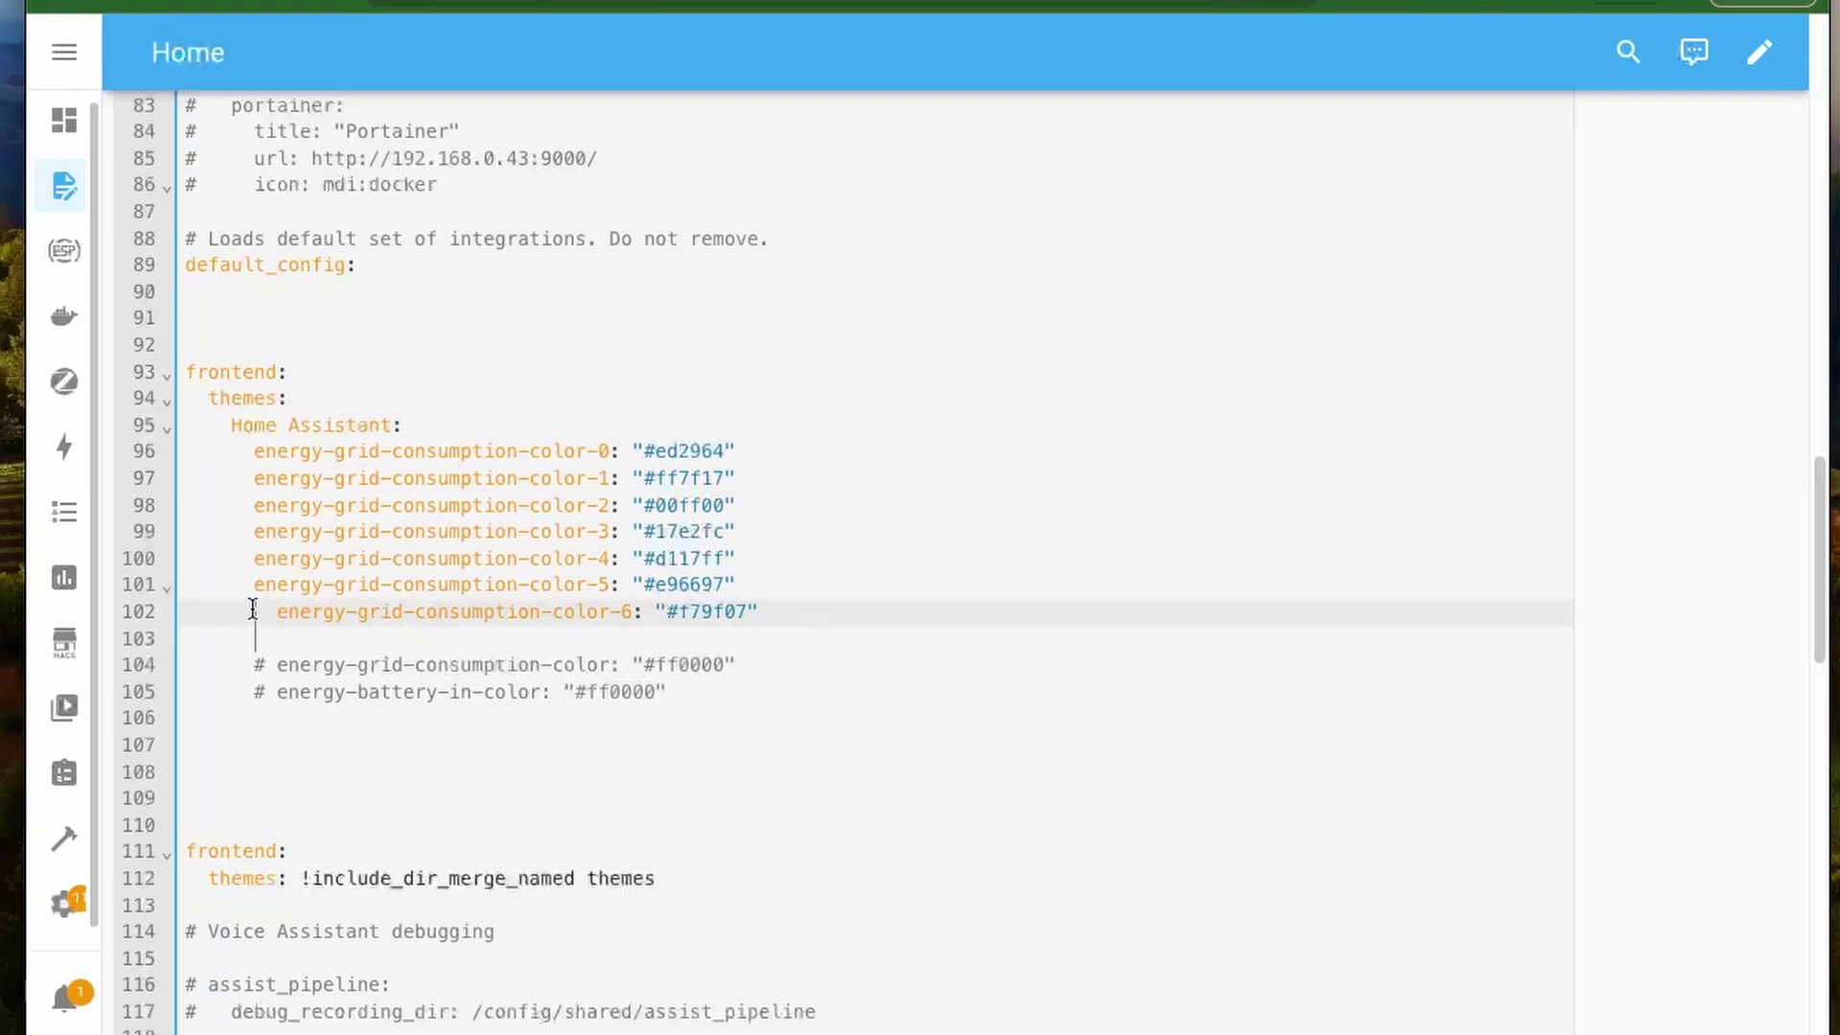
{"action": "key", "text": "shift+Tab"}
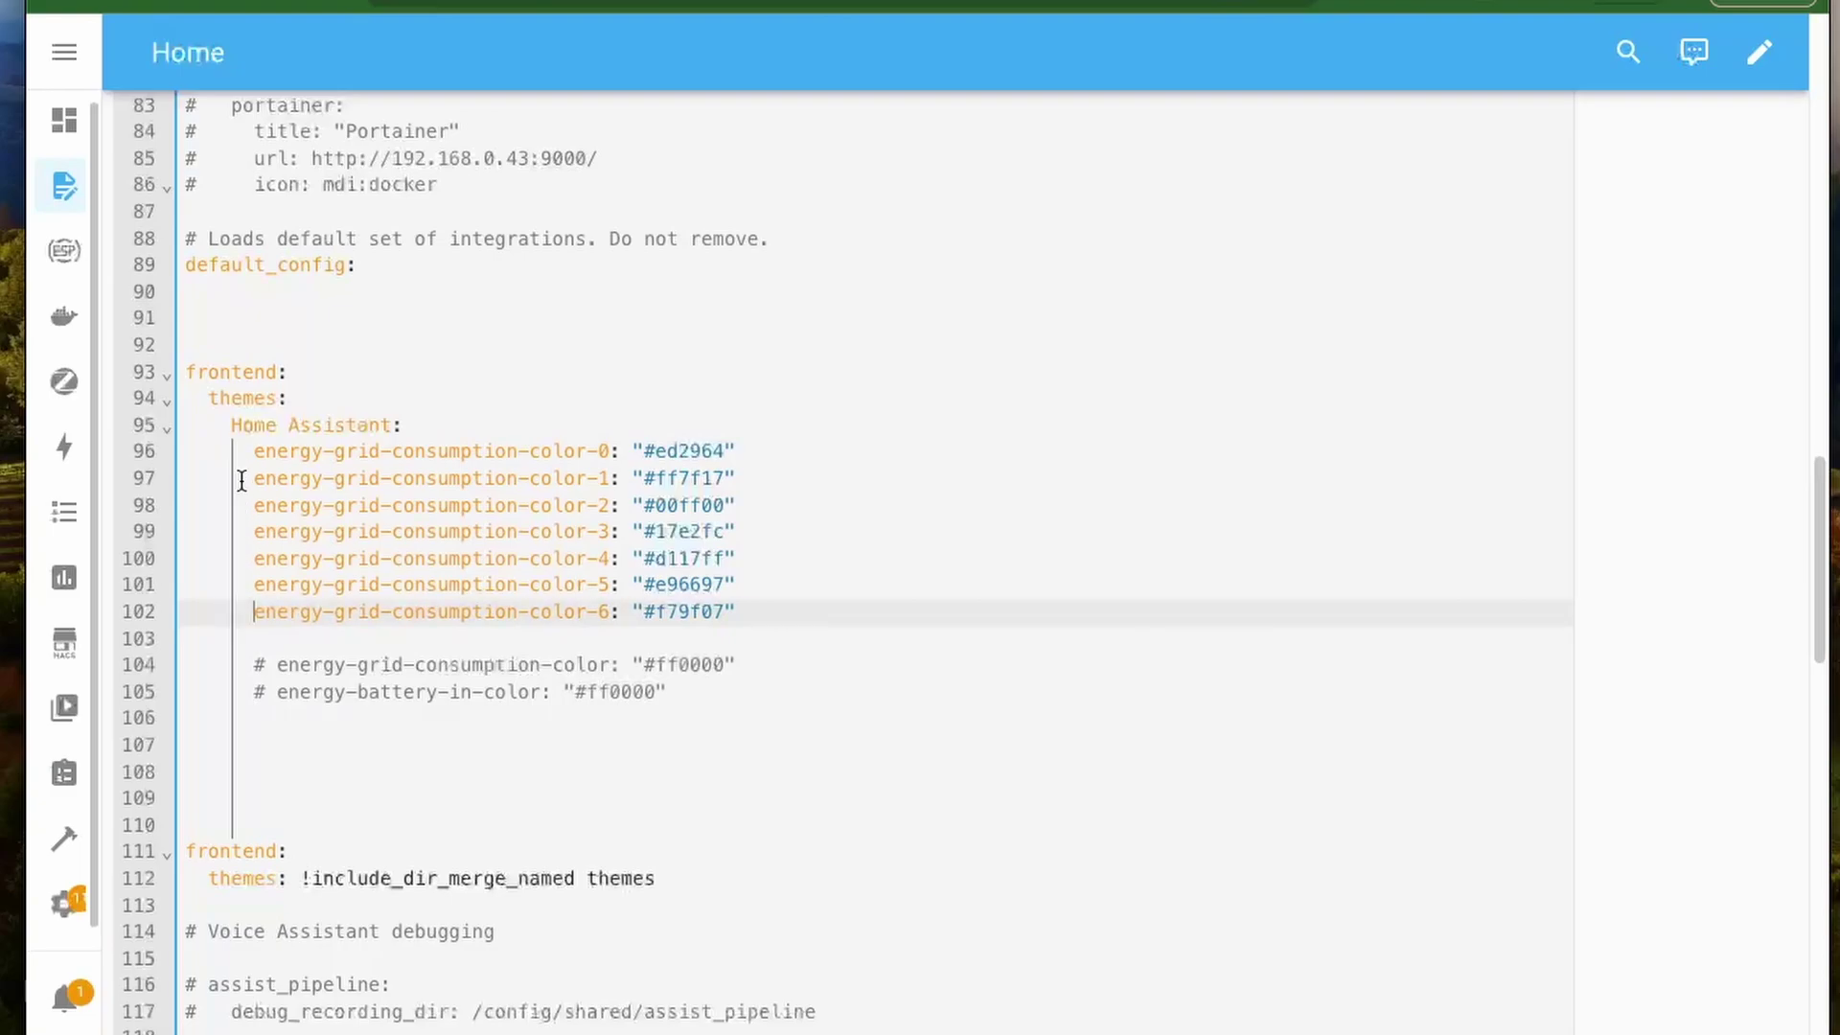
{"action": "left_click", "coordinate": [258, 448]}
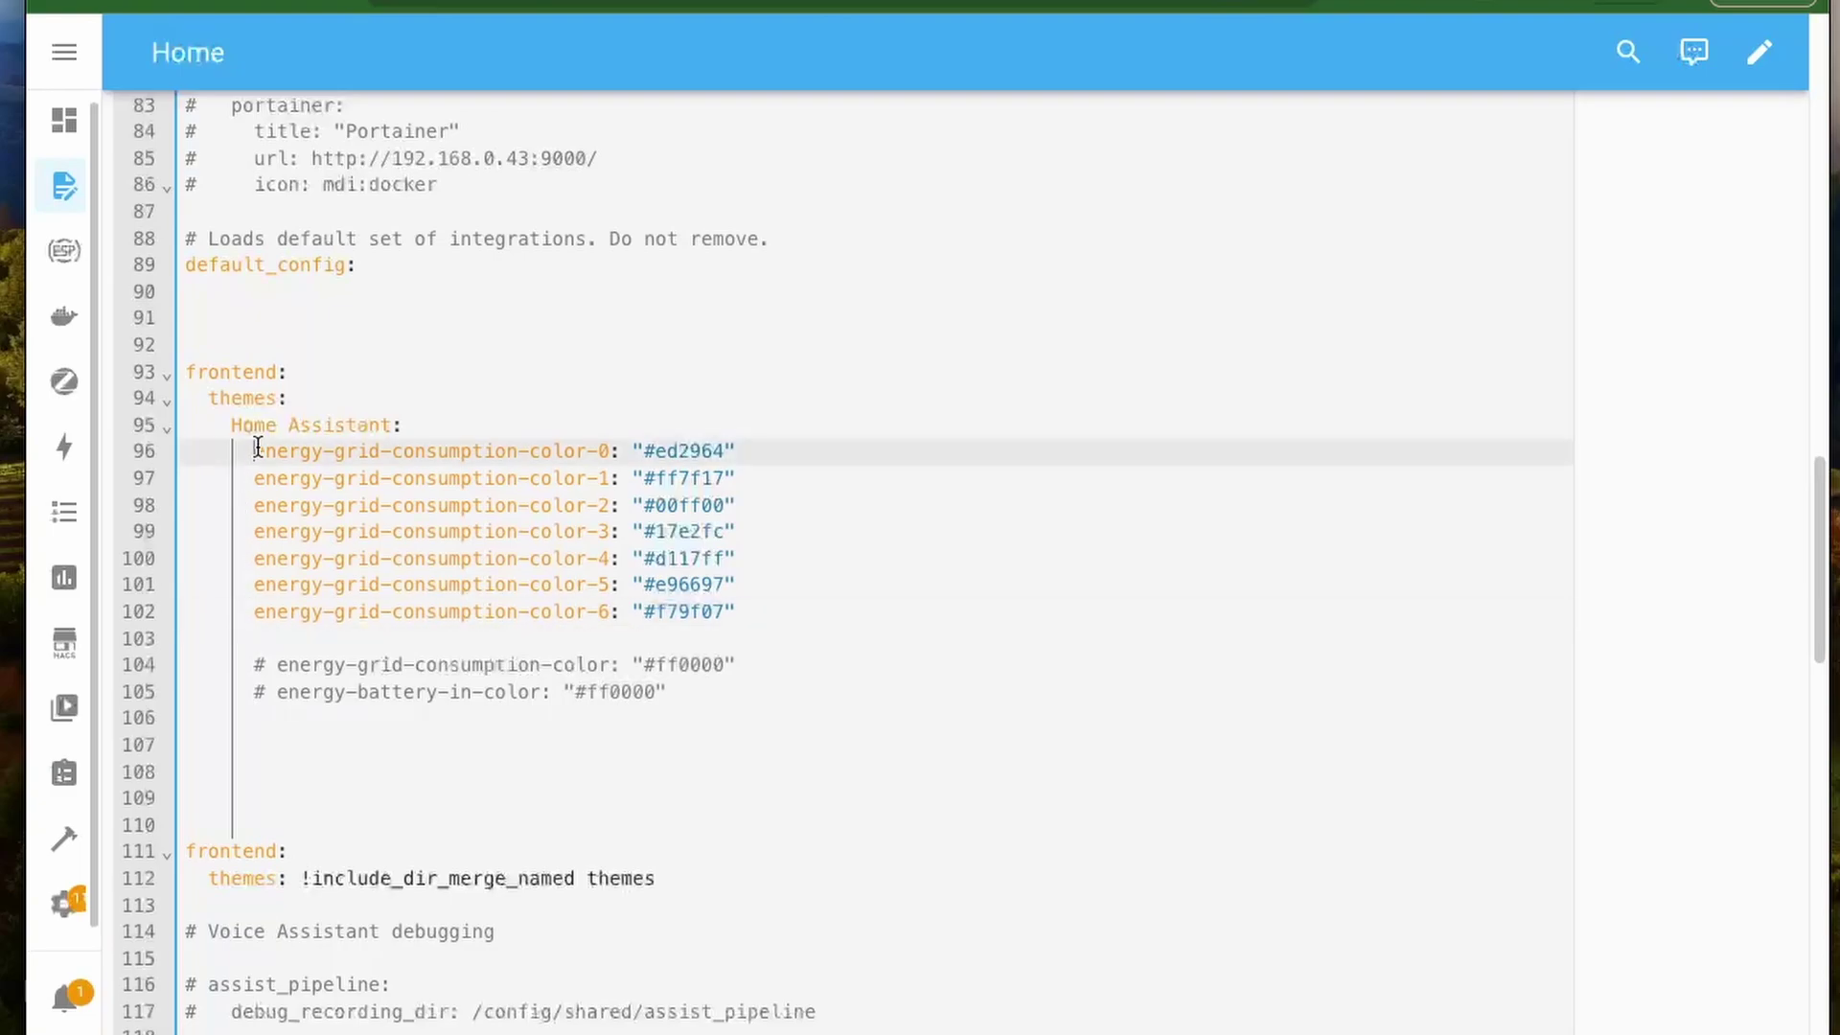
{"action": "left_click", "coordinate": [166, 431]}
{"action": "left_click", "coordinate": [168, 407]}
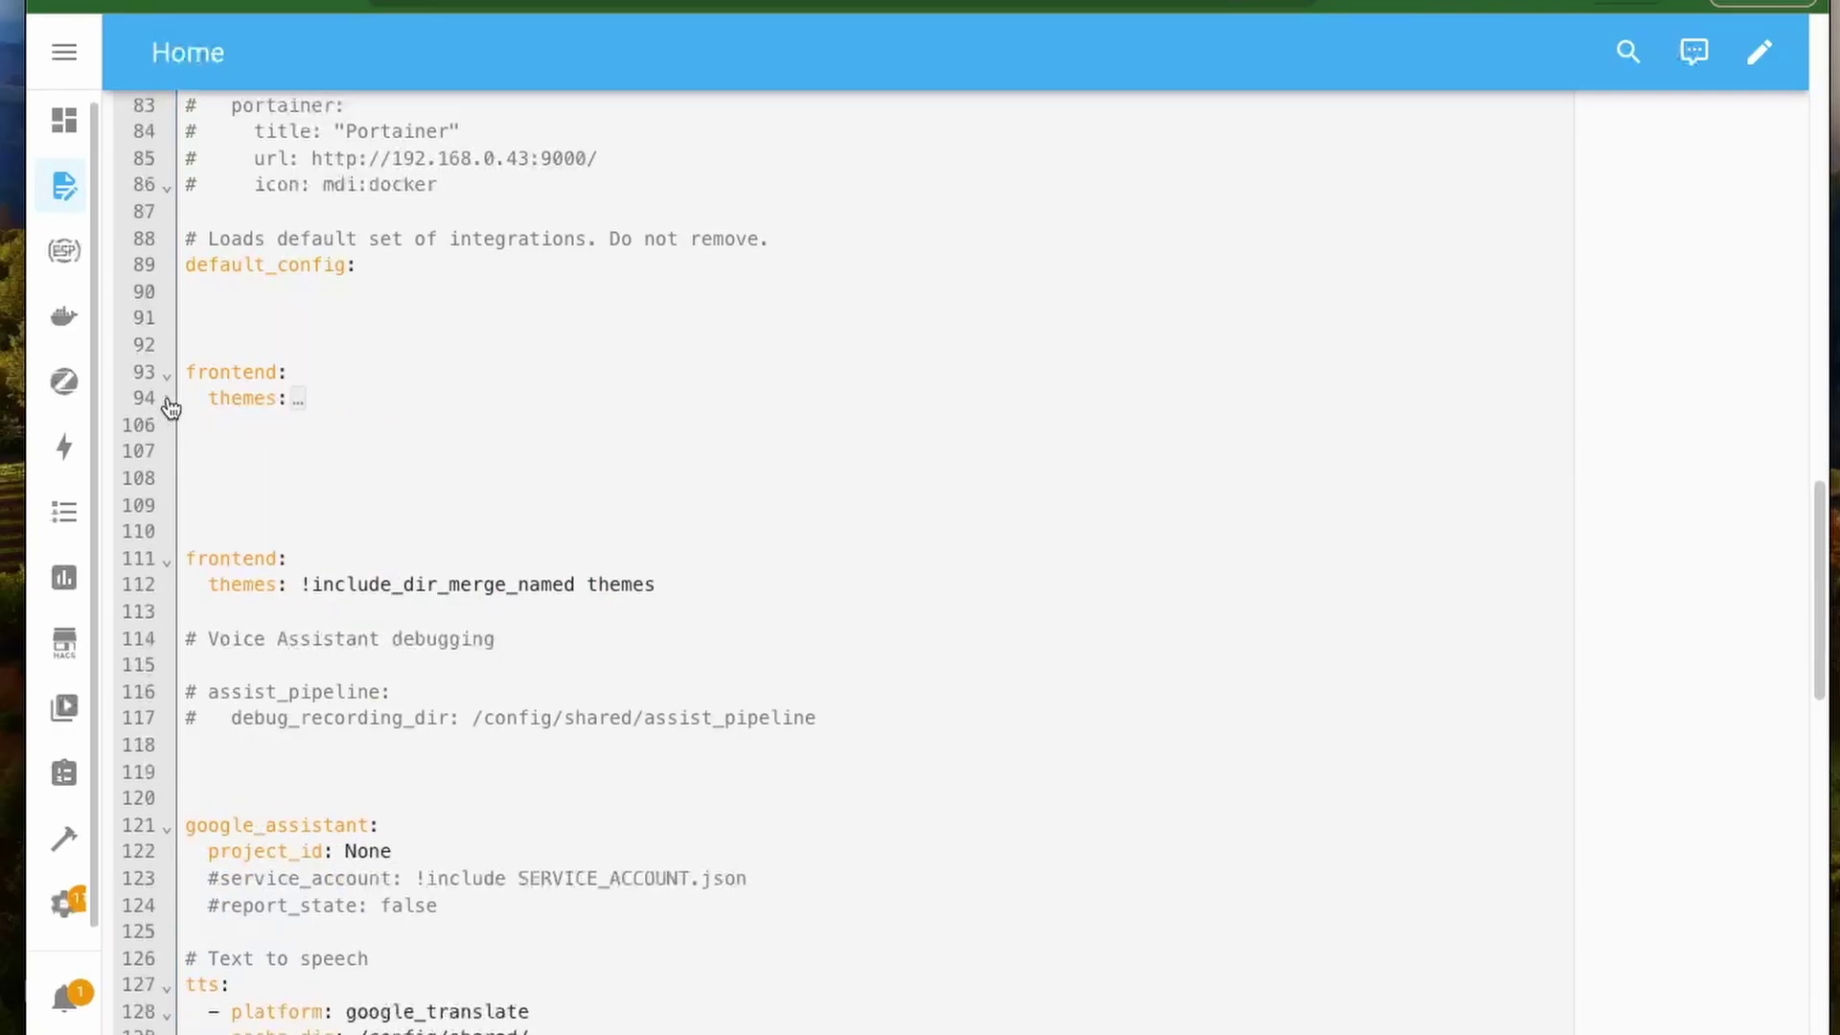
{"action": "left_click", "coordinate": [168, 405]}
{"action": "left_click", "coordinate": [169, 429]}
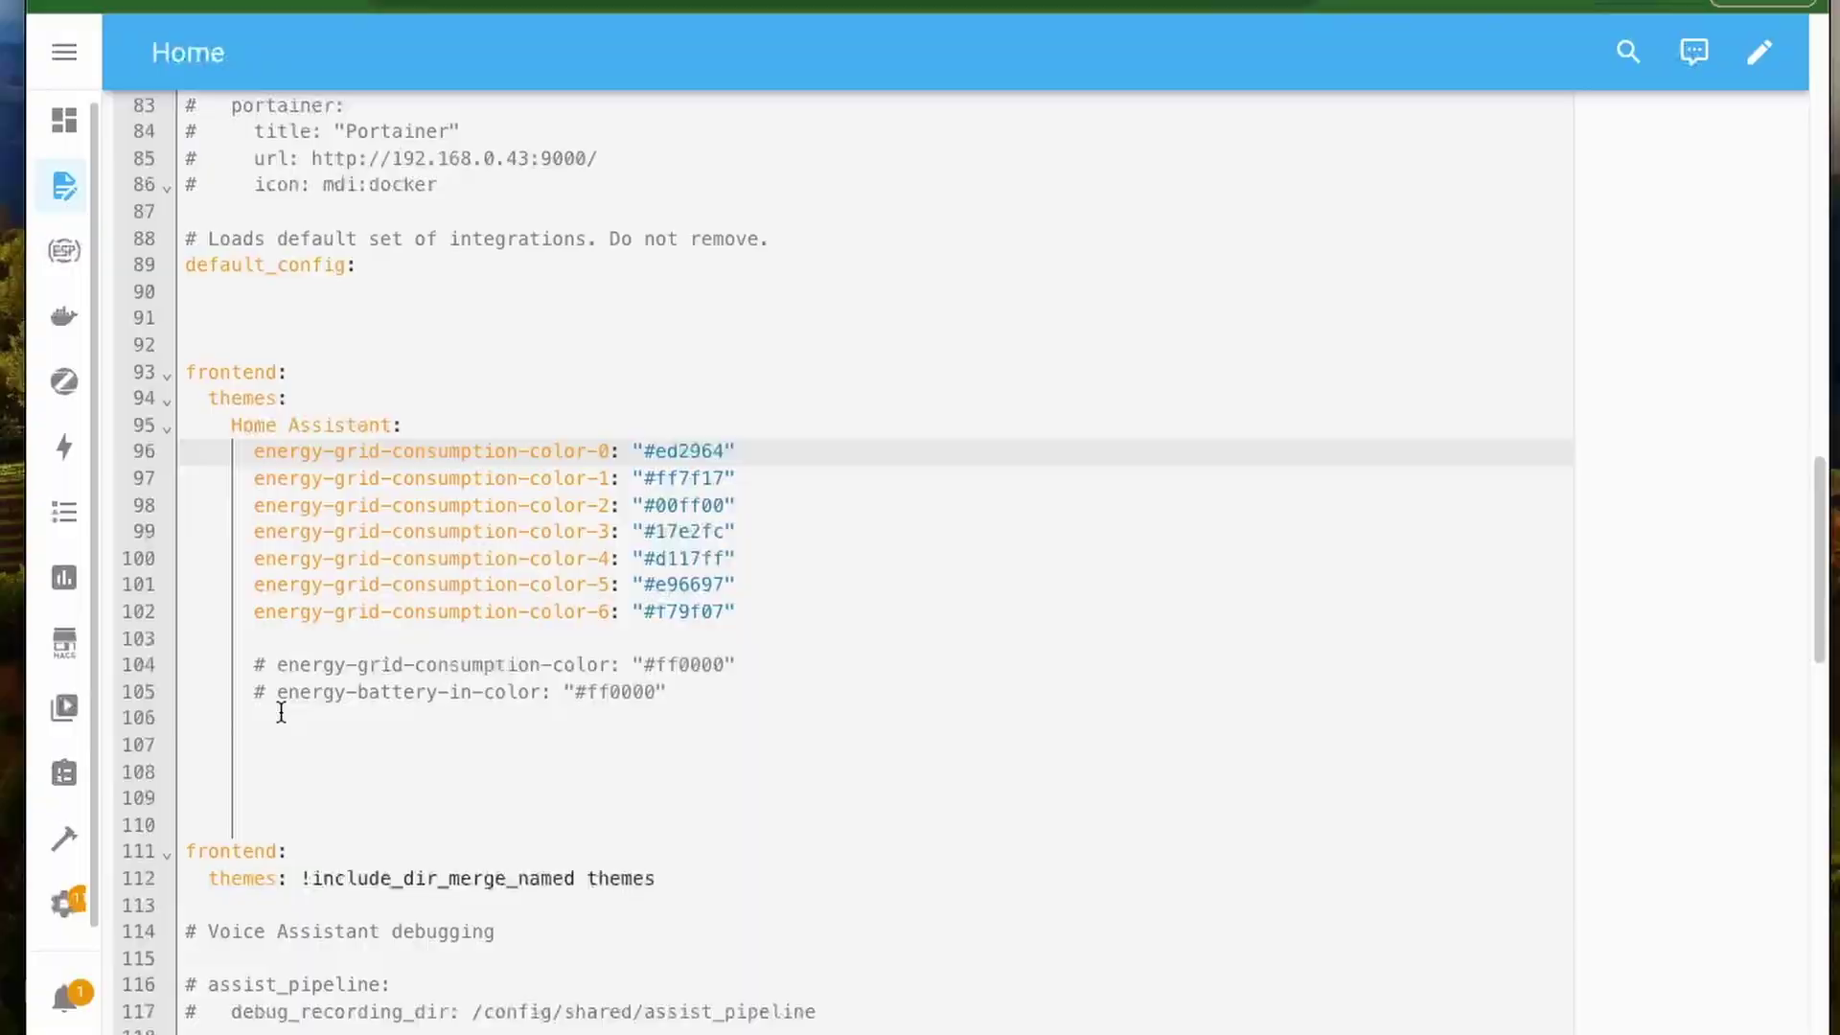
{"action": "left_click_drag", "start_coordinate": [329, 158], "coordinate": [687, 158]}
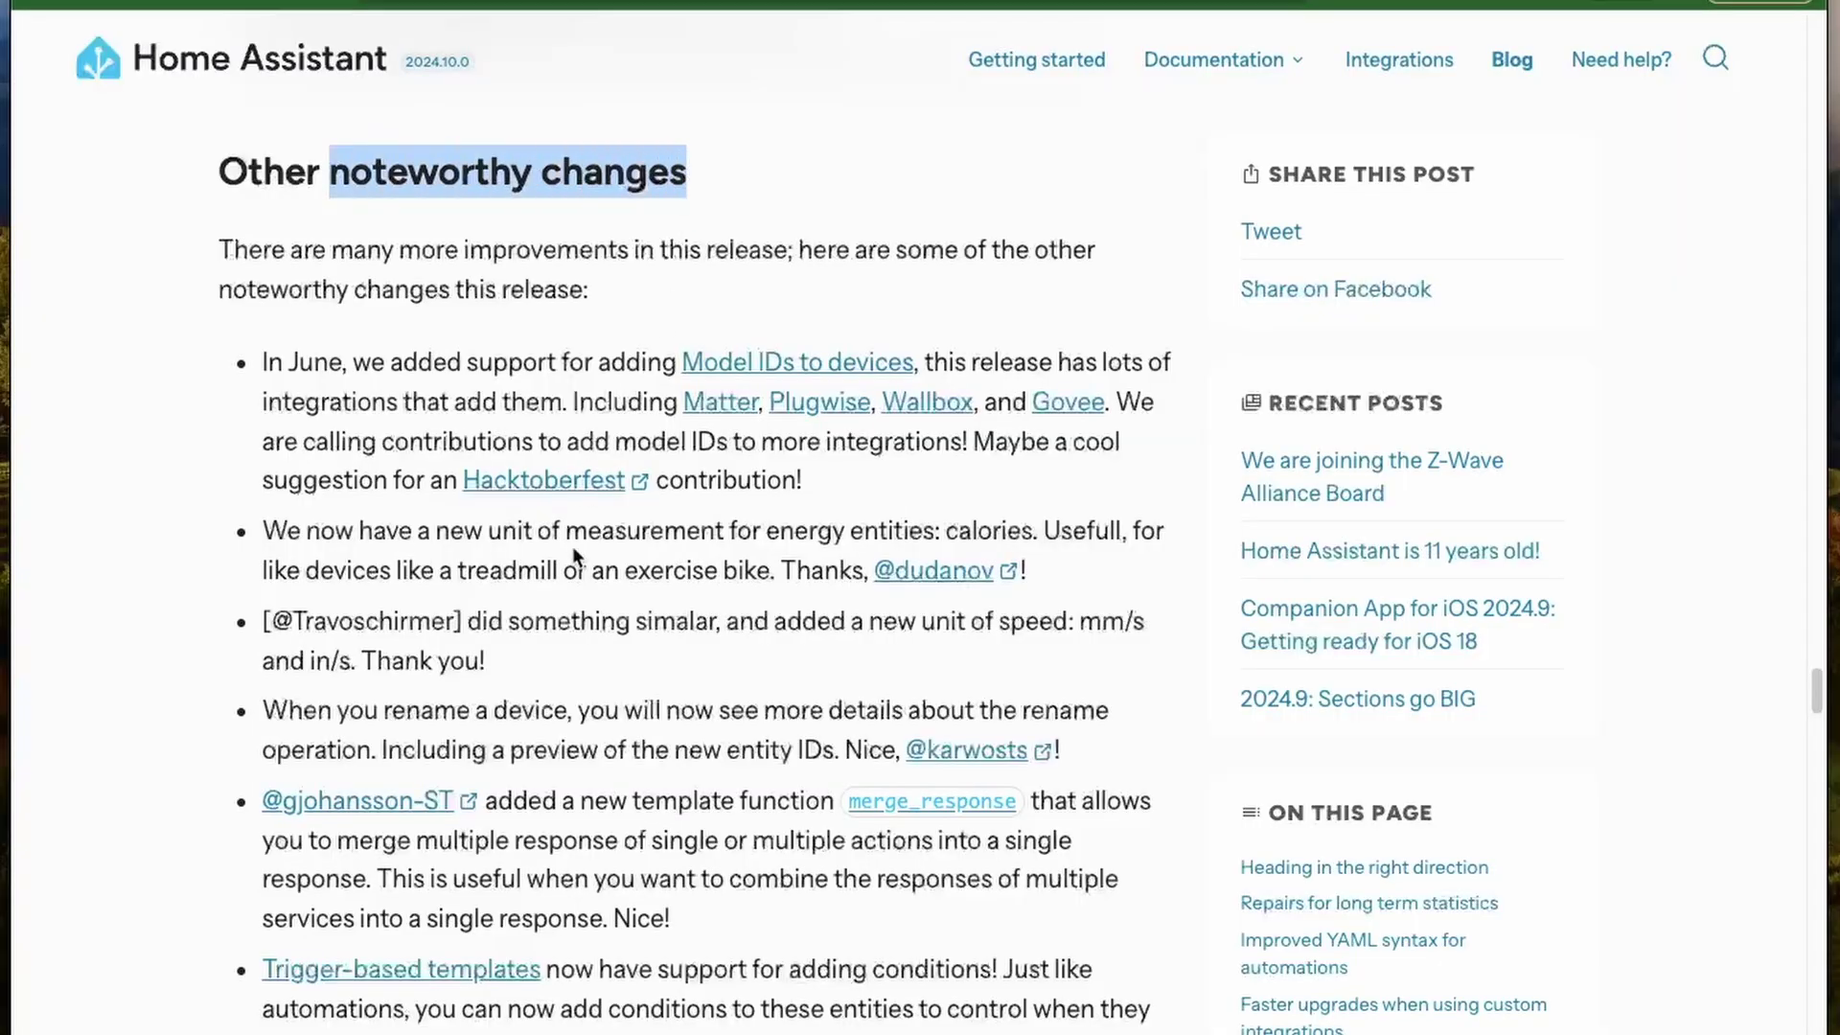
Highlight the calories energy unit note and its treadmill and exercise bike example.
{"action": "scroll", "coordinate": [572, 575], "scroll_direction": "down", "scroll_amount": 1}
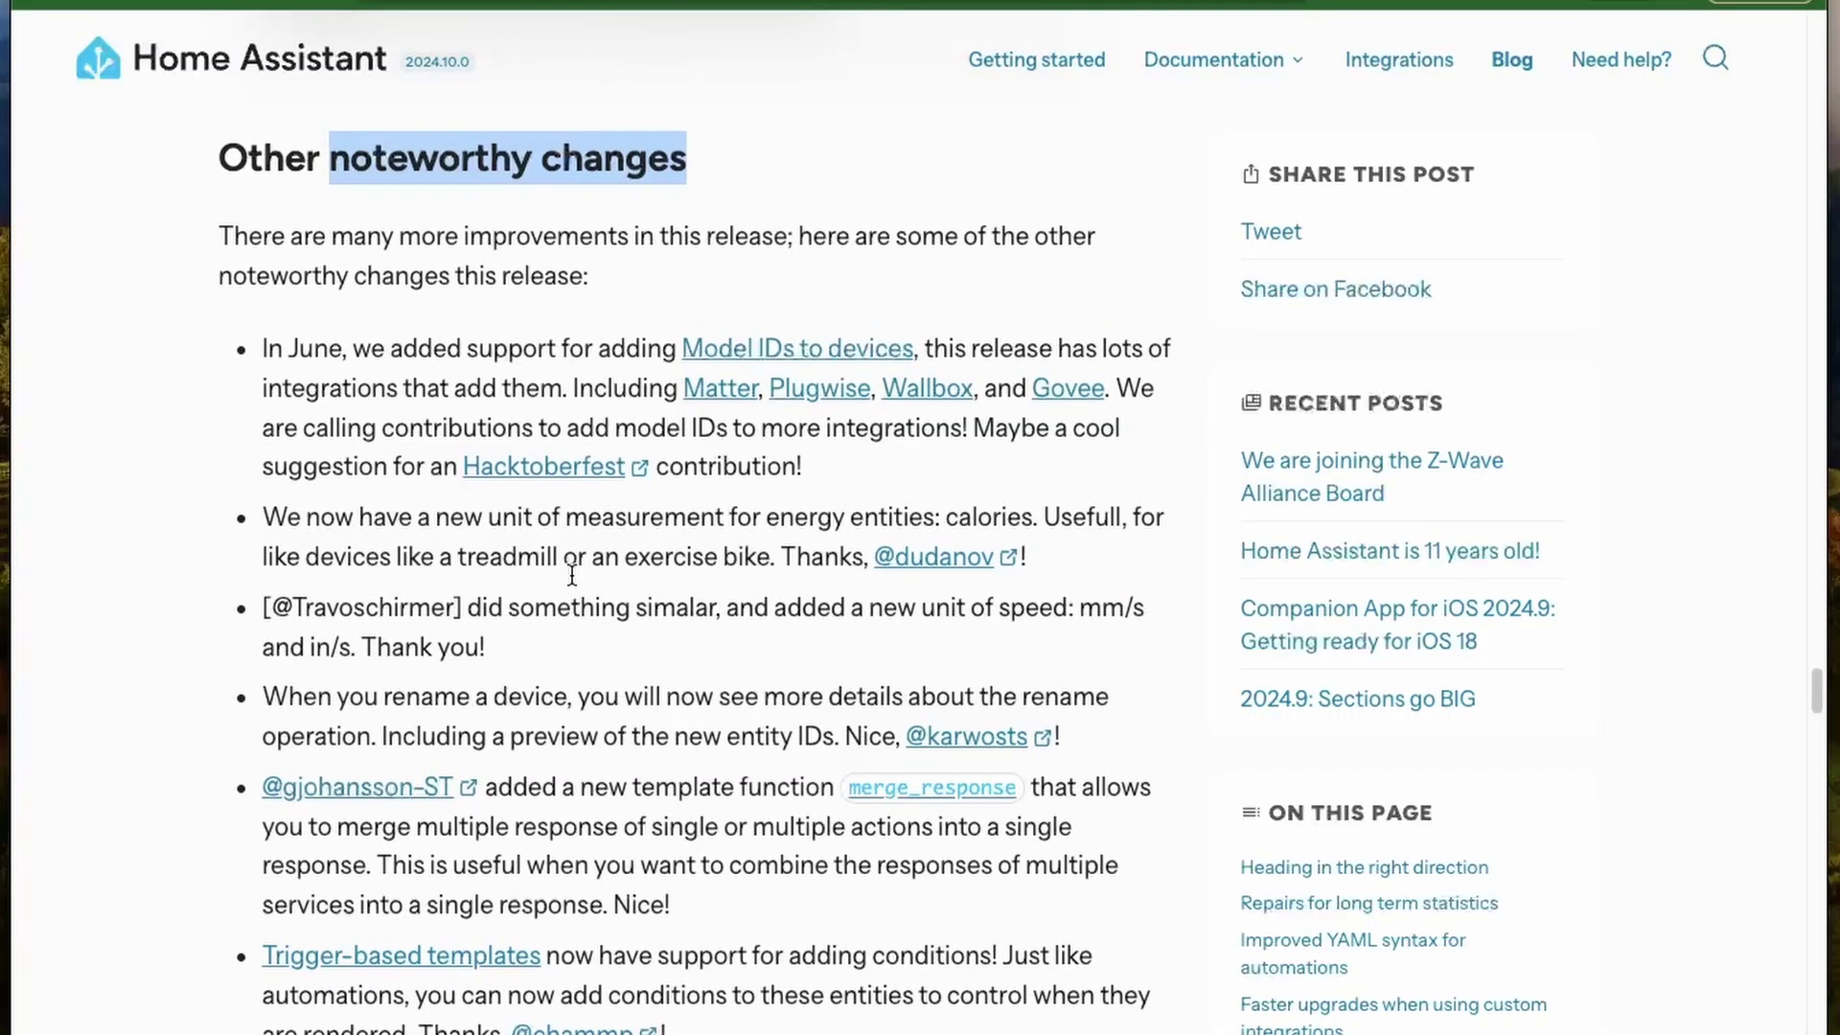
{"action": "scroll", "coordinate": [572, 575], "scroll_direction": "down", "scroll_amount": 2}
{"action": "left_click_drag", "start_coordinate": [436, 383], "coordinate": [1041, 395]}
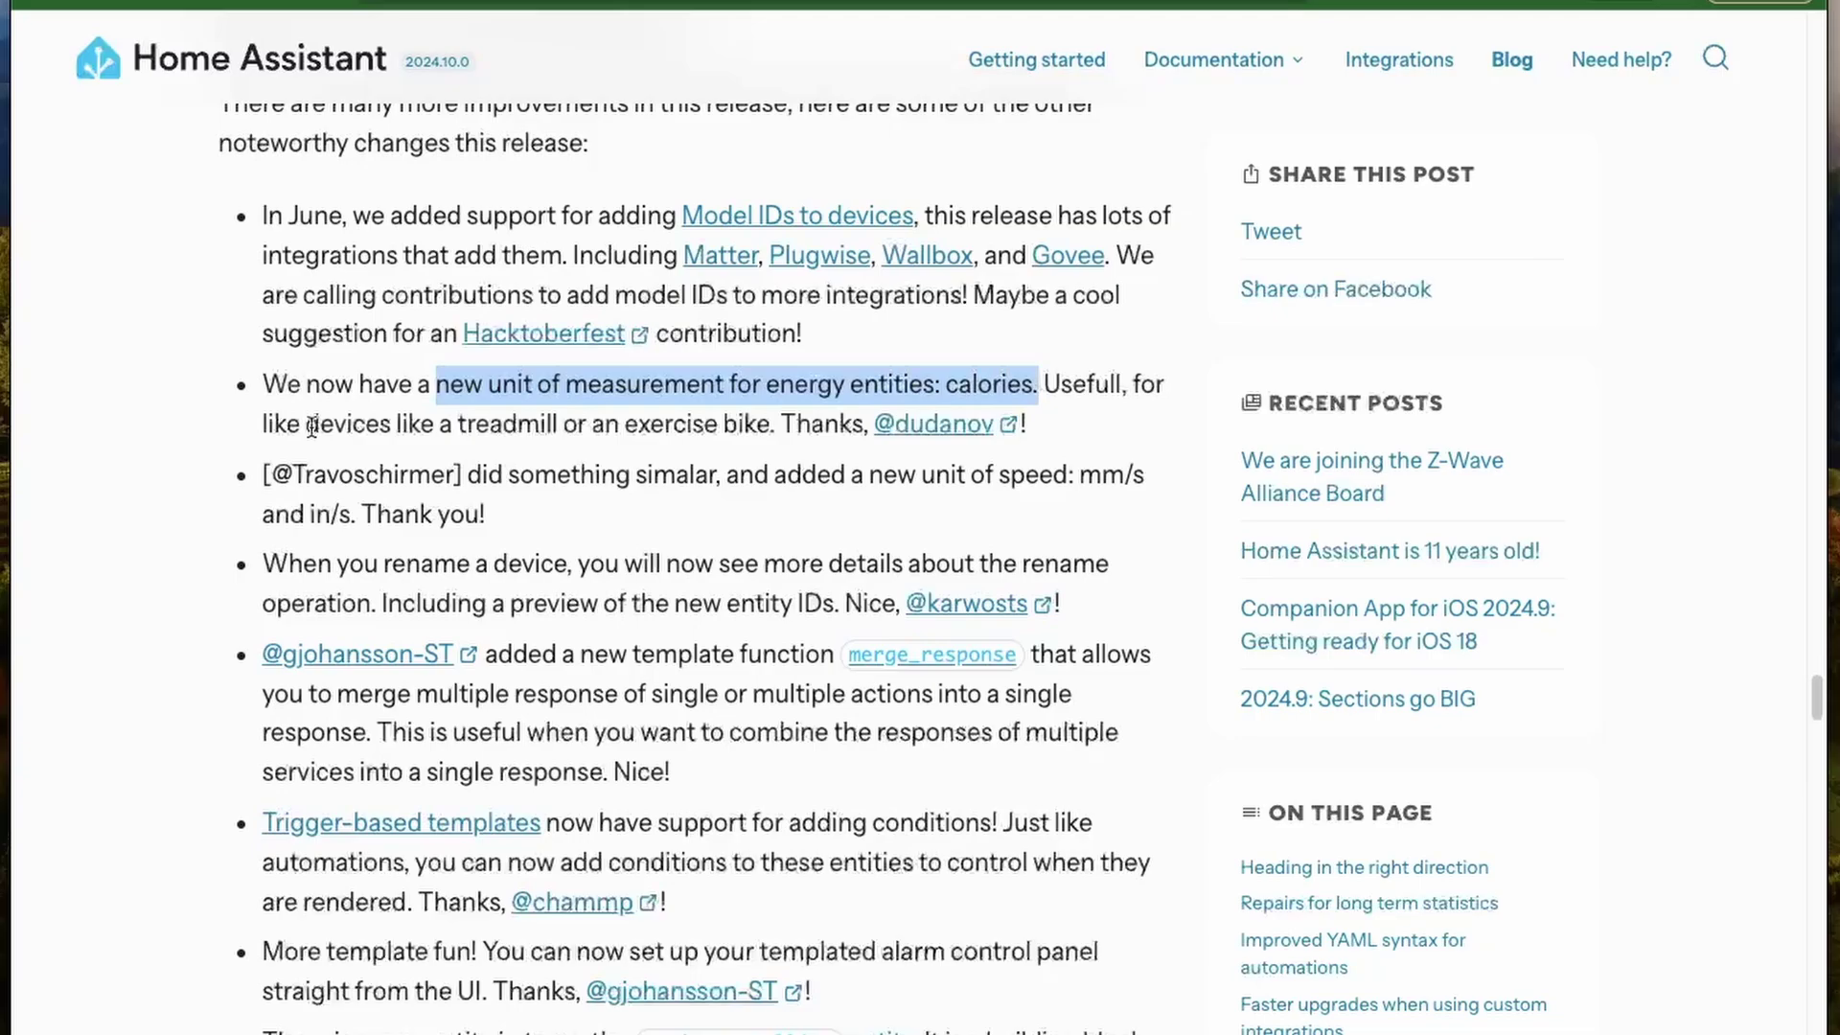
{"action": "left_click_drag", "start_coordinate": [265, 424], "coordinate": [772, 425]}
{"action": "left_click", "coordinate": [630, 458]}
Highlight the new merge_response template function and what it does.
{"action": "scroll", "coordinate": [630, 458], "scroll_direction": "down", "scroll_amount": 3}
{"action": "left_click_drag", "start_coordinate": [571, 444], "coordinate": [828, 448]}
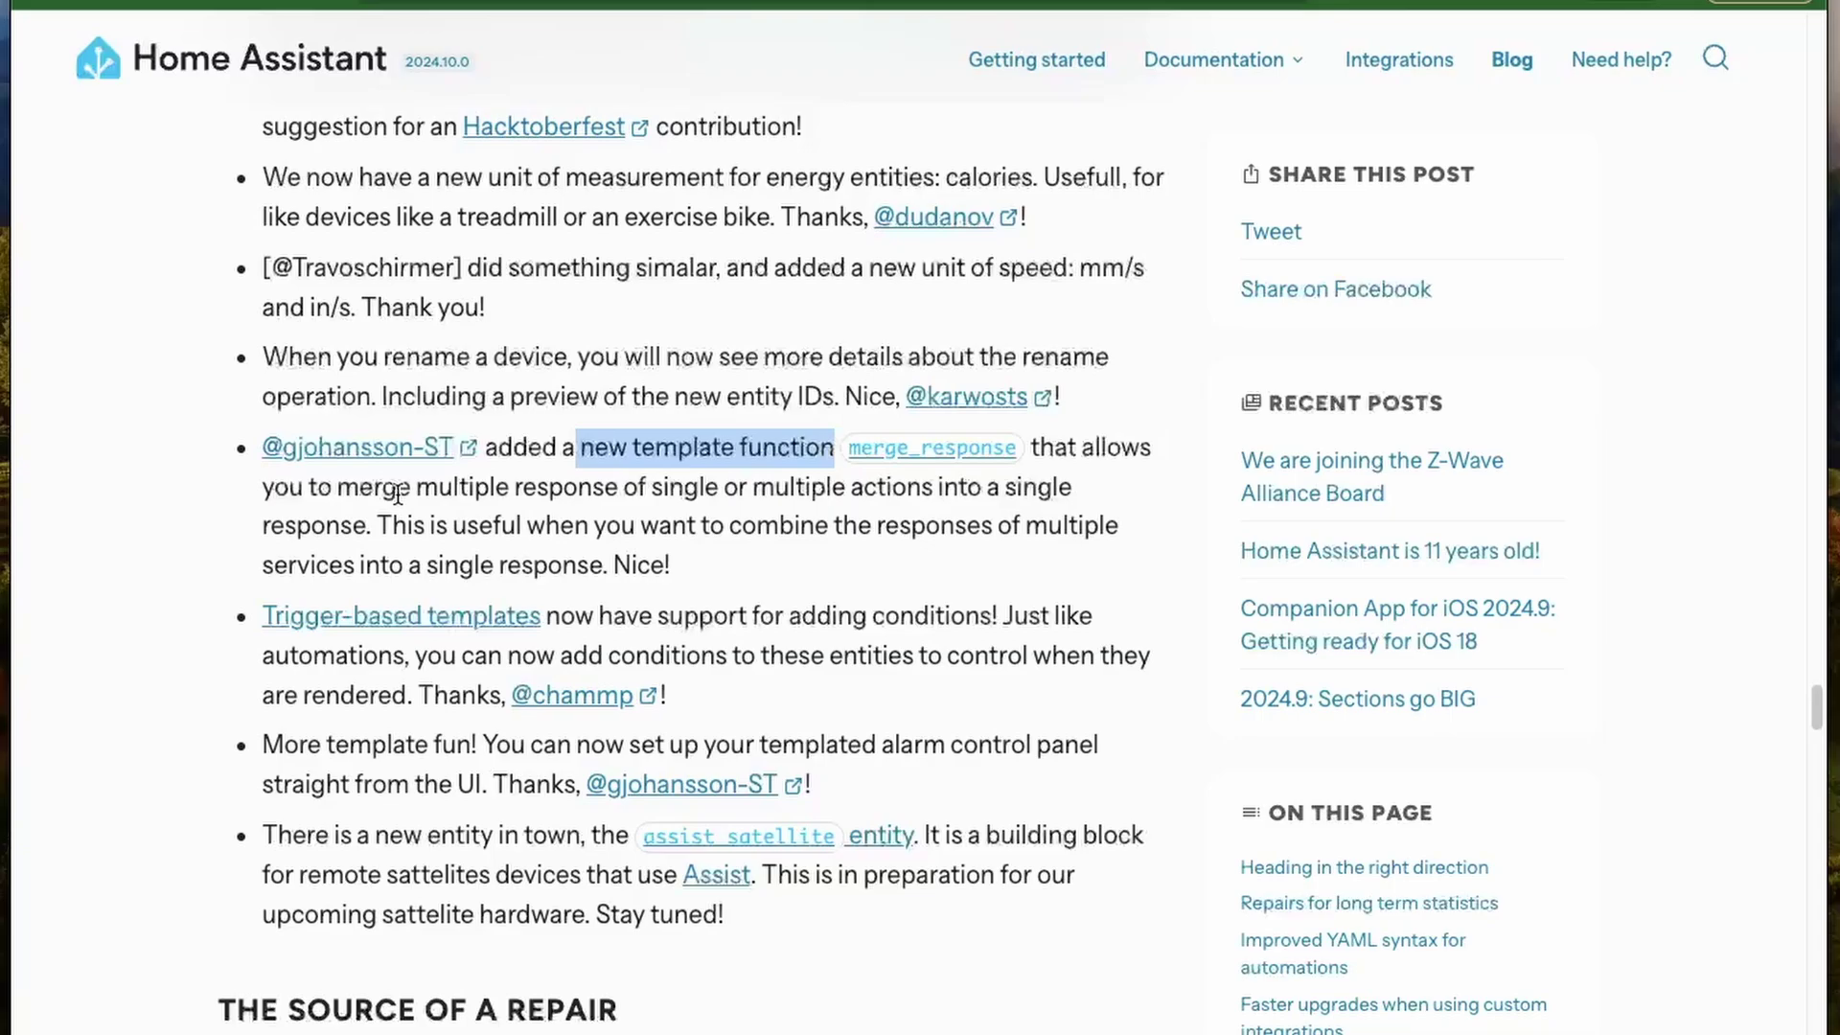
{"action": "left_click_drag", "start_coordinate": [334, 489], "coordinate": [1088, 500]}
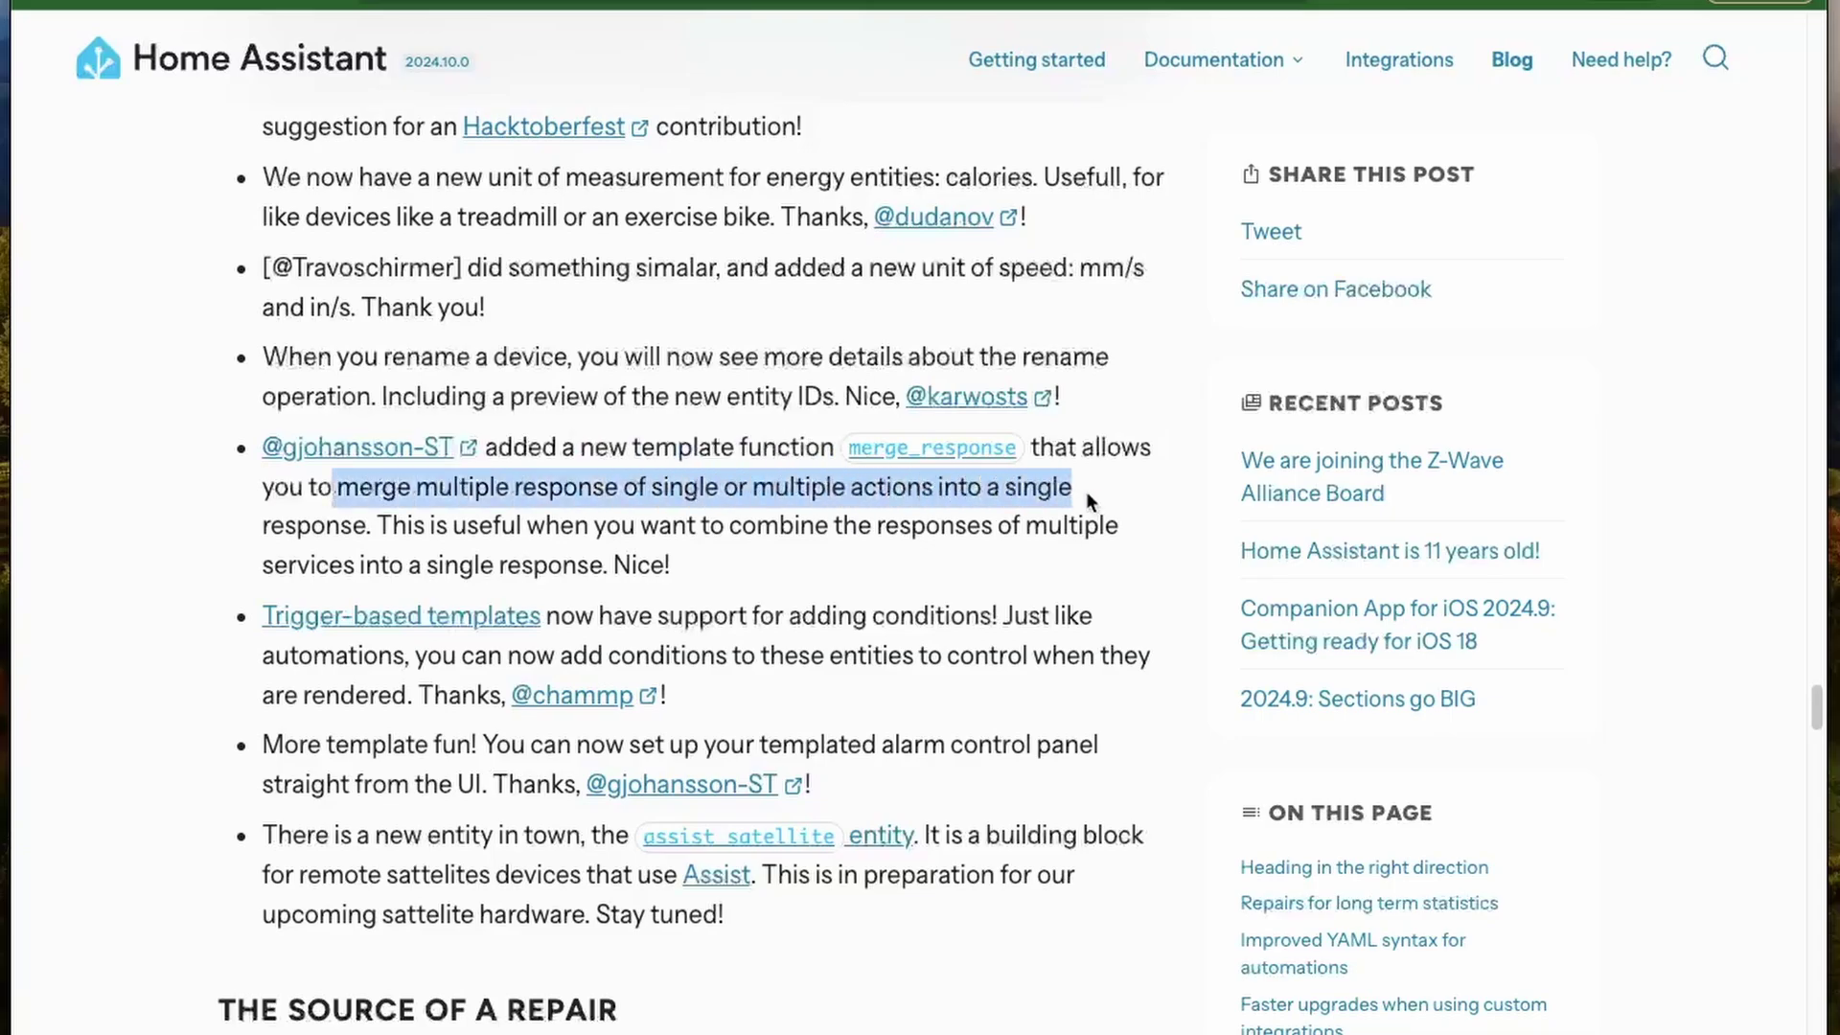